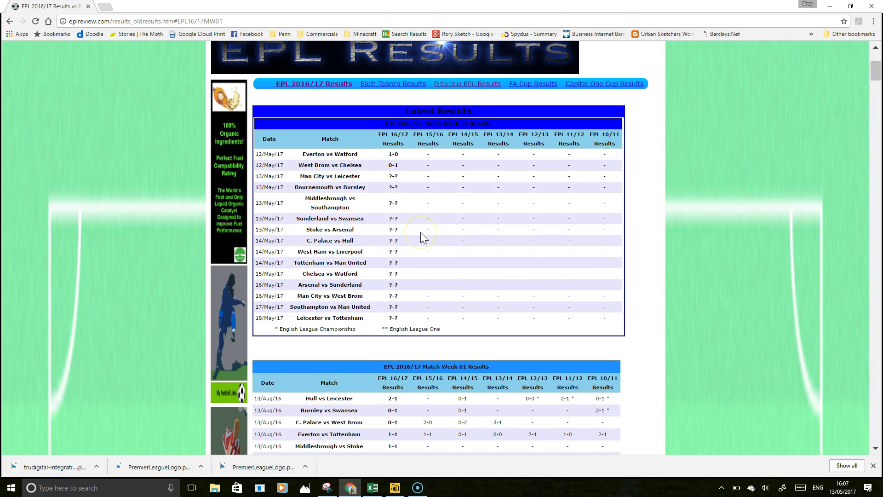
# Review the Latest Results, Match Week 01 and Match Week 02 tables on the EPL results page
pyautogui.click(393, 154)
pyautogui.scroll(-4, 423, 231)
pyautogui.scroll(3, 423, 231)
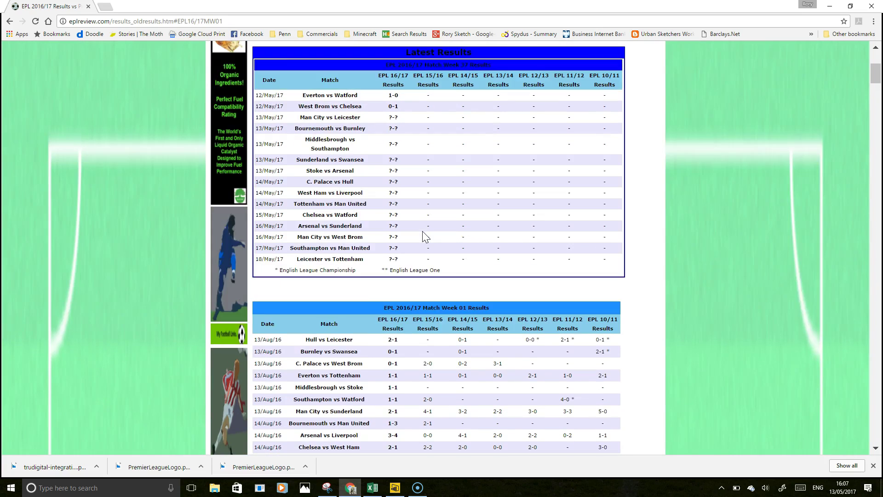
pyautogui.scroll(1, 423, 231)
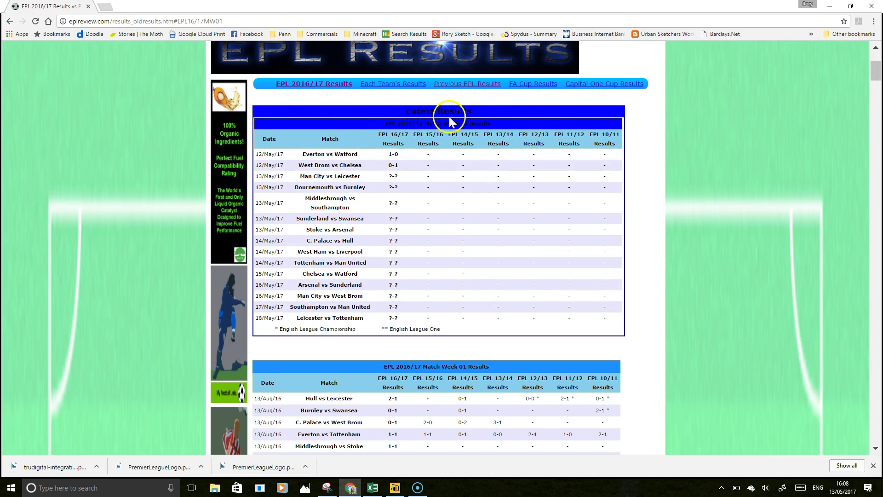
pyautogui.scroll(-3, 301, 191)
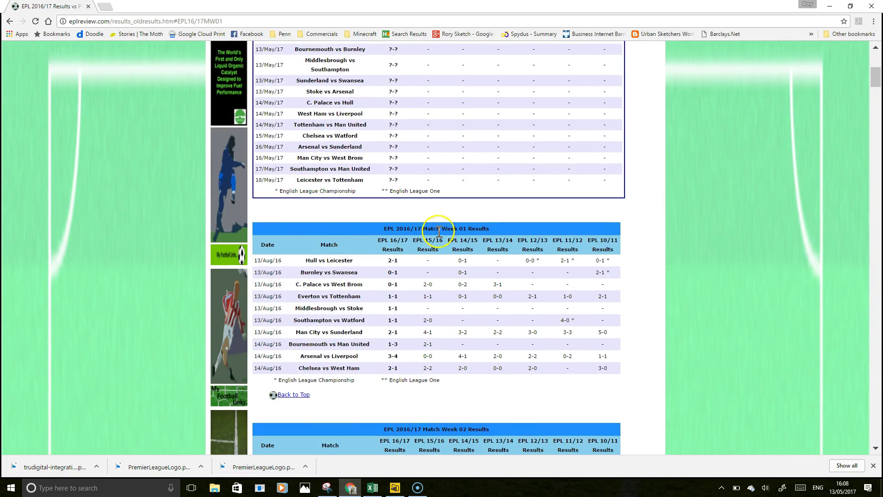
pyautogui.scroll(-1, 336, 404)
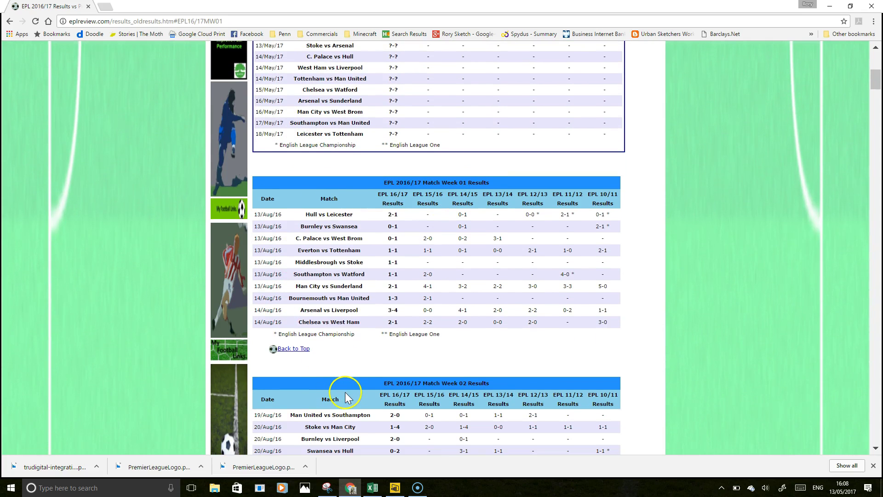
pyautogui.scroll(4, 258, 352)
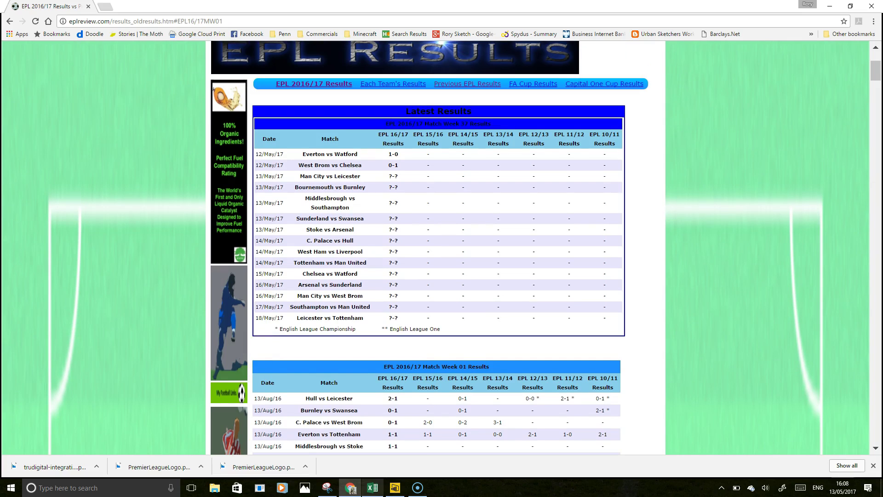
# Switch to the Excel workbook and compare the yellow source layout in rows 5–7 with the green target layout in rows 9–13
pyautogui.click(373, 489)
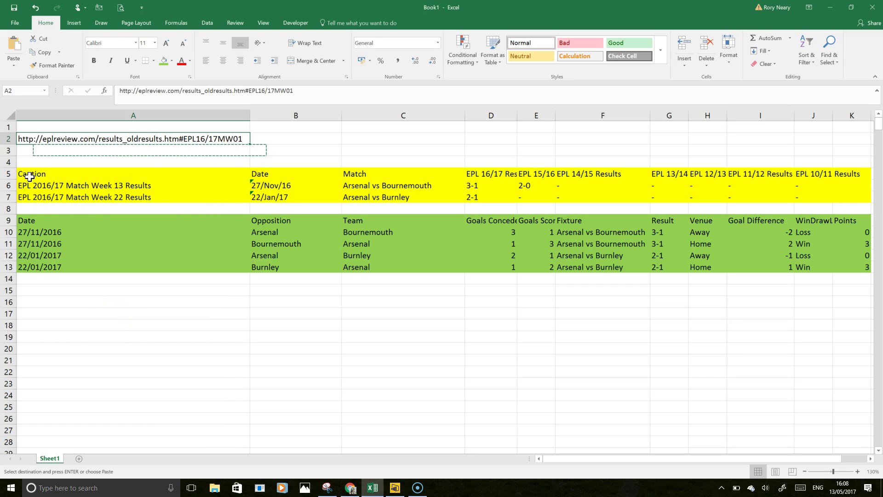
pyautogui.moveTo(29, 174); pyautogui.dragTo(840, 201)
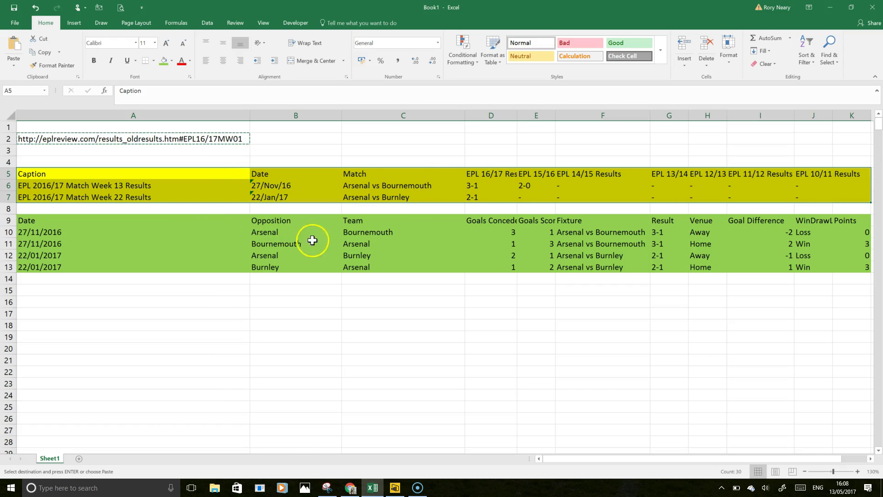
pyautogui.click(359, 233)
pyautogui.click(363, 244)
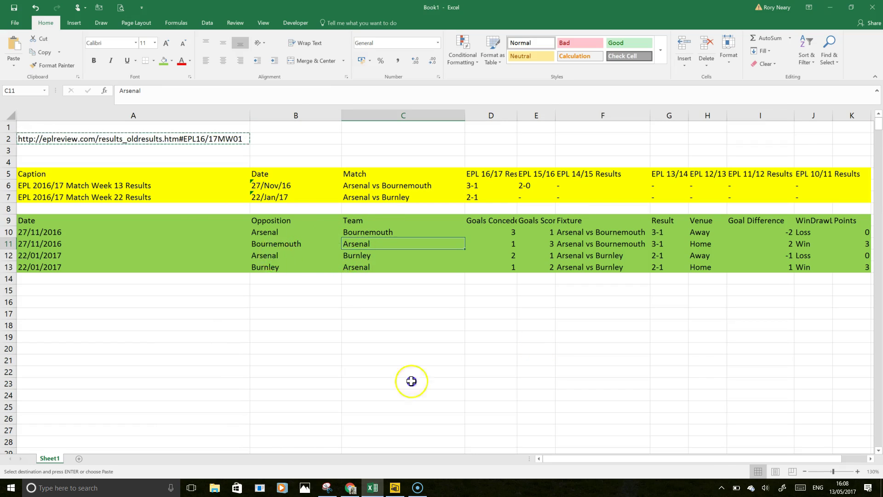
pyautogui.click(315, 254)
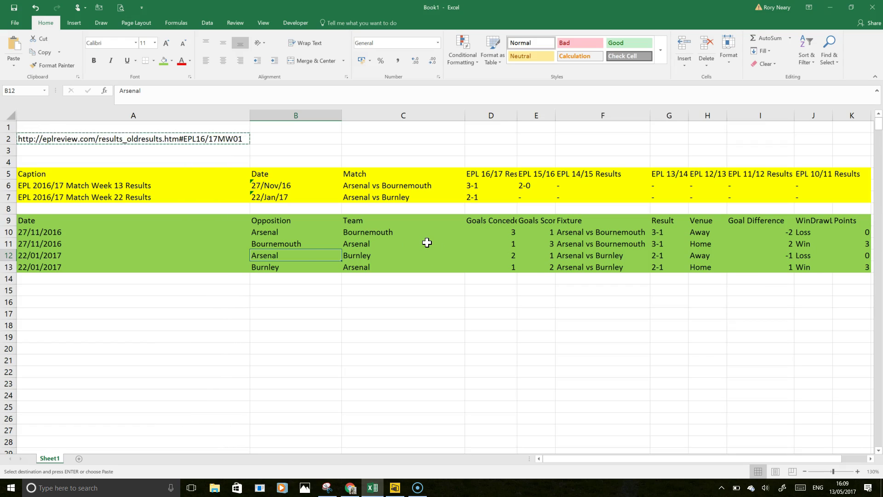
pyautogui.moveTo(28, 221); pyautogui.dragTo(619, 263)
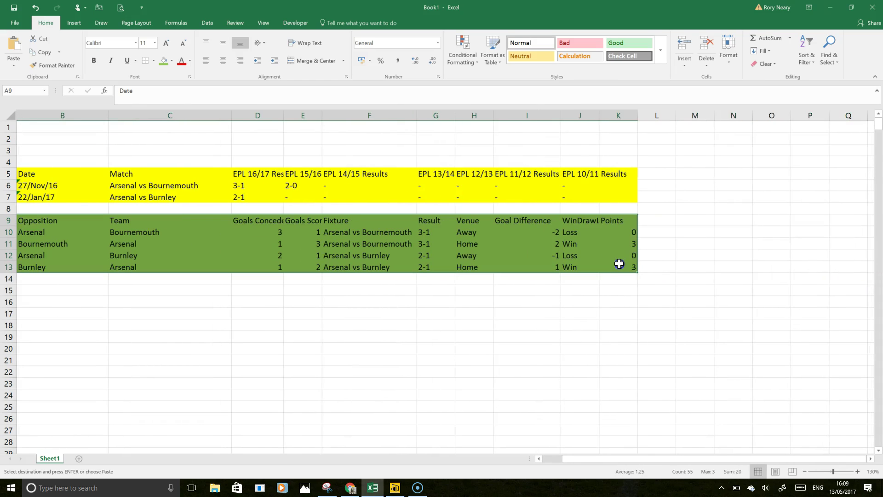
pyautogui.moveTo(556, 458); pyautogui.dragTo(553, 458)
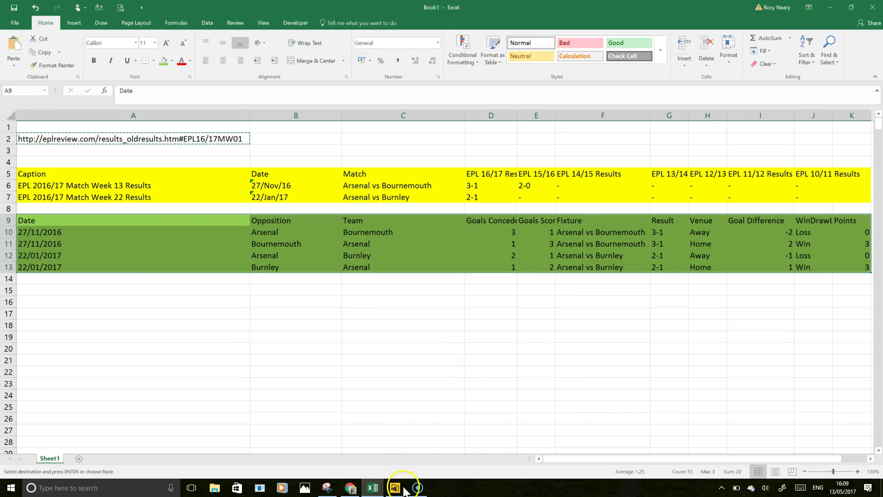
# Switch to the EPL1.1_ExtractTransformLoad report in Power BI Desktop and start getting data from a Web source
pyautogui.click(395, 487)
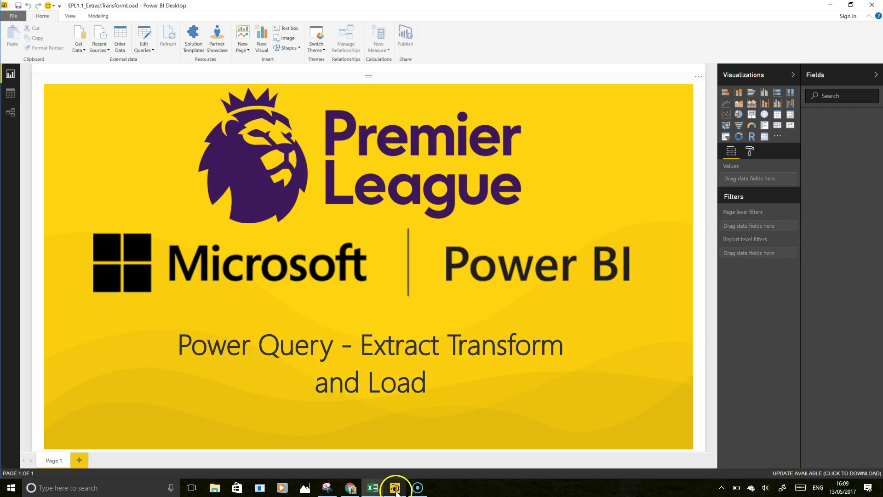
pyautogui.click(316, 369)
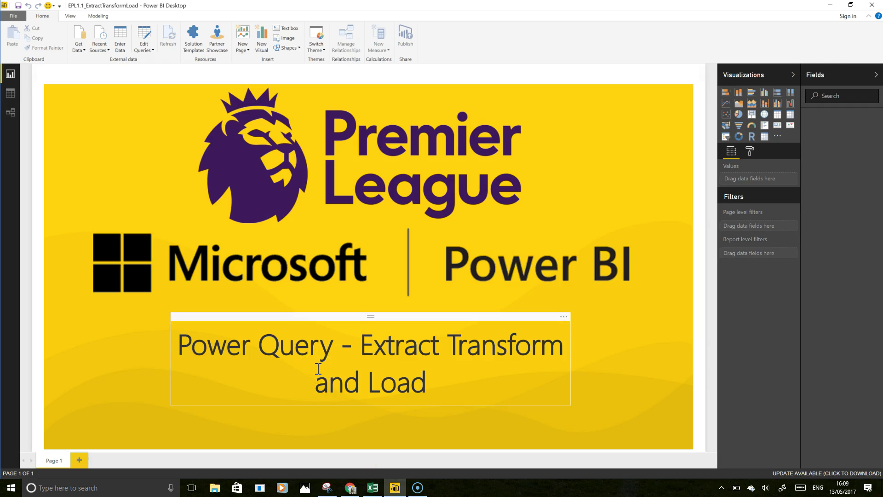
pyautogui.click(579, 51)
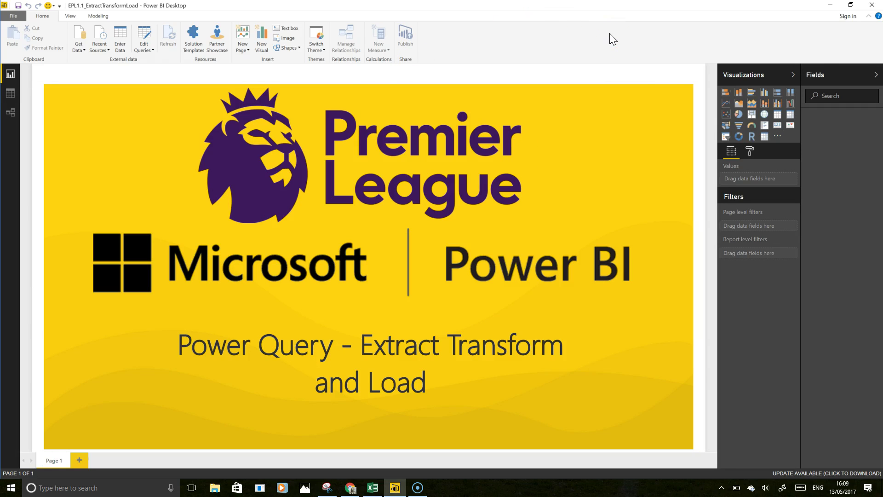
pyautogui.click(536, 36)
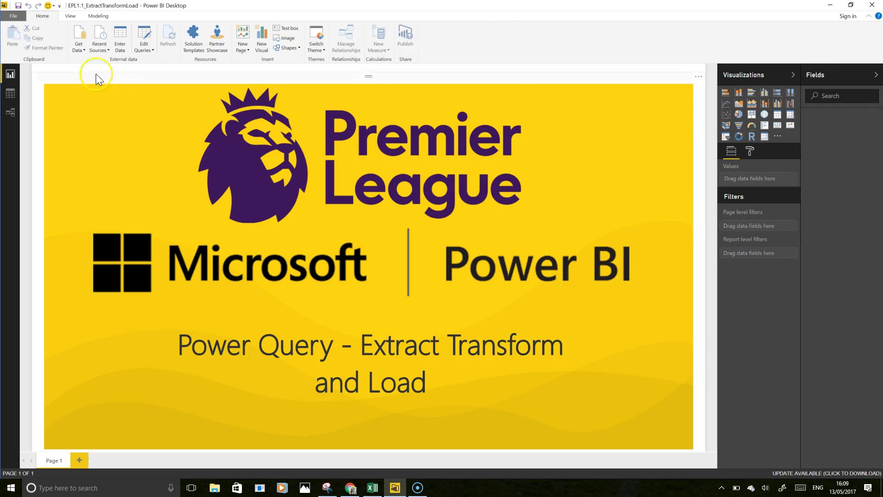
pyautogui.click(82, 48)
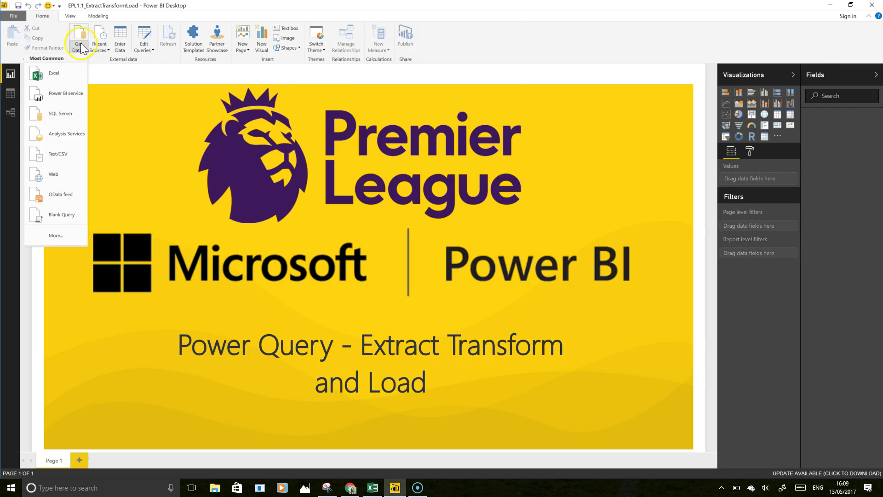
pyautogui.click(72, 174)
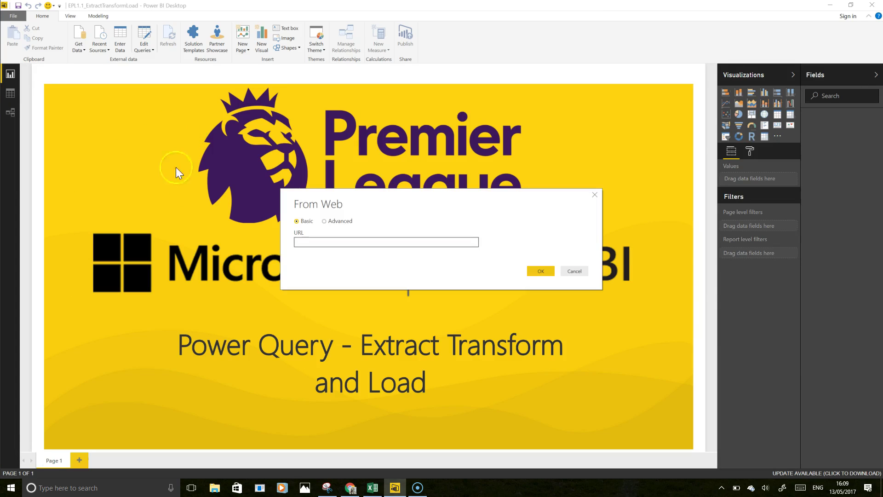
pyautogui.click(373, 488)
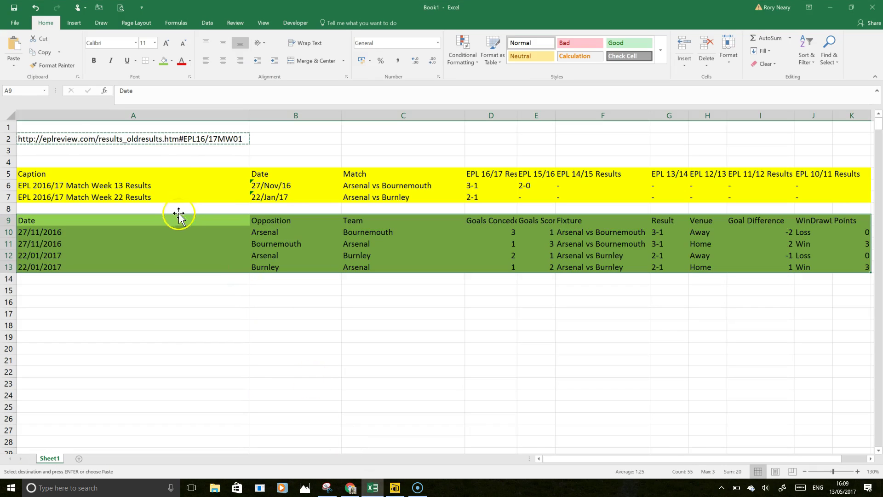
pyautogui.click(179, 139)
pyautogui.rightClick(173, 139)
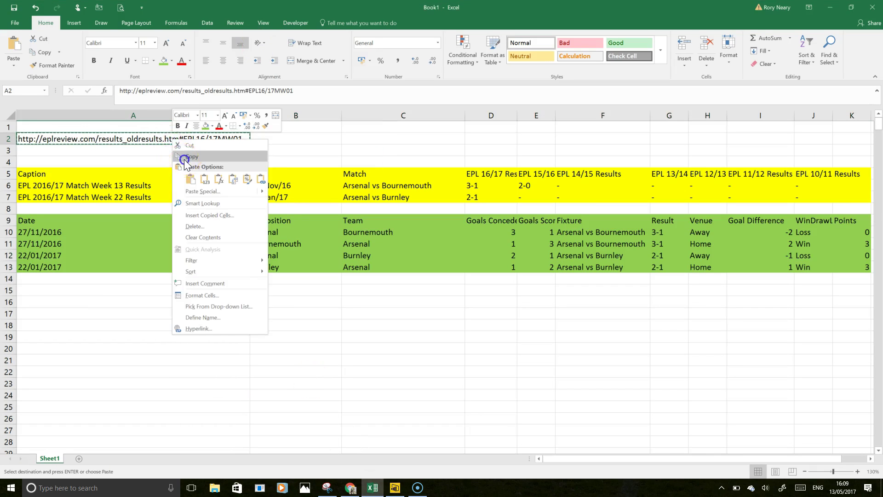
pyautogui.click(395, 488)
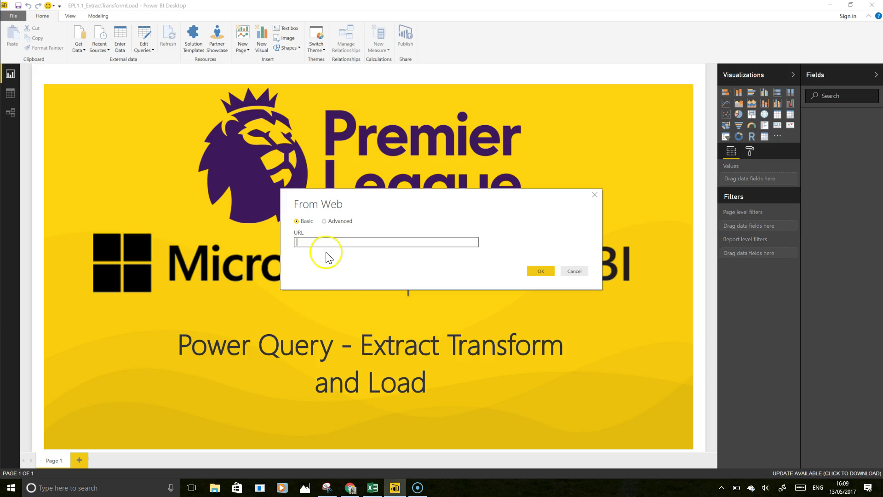
pyautogui.write('http://eplreview.com/results_oldresults.htm#EPL16/17MW01')
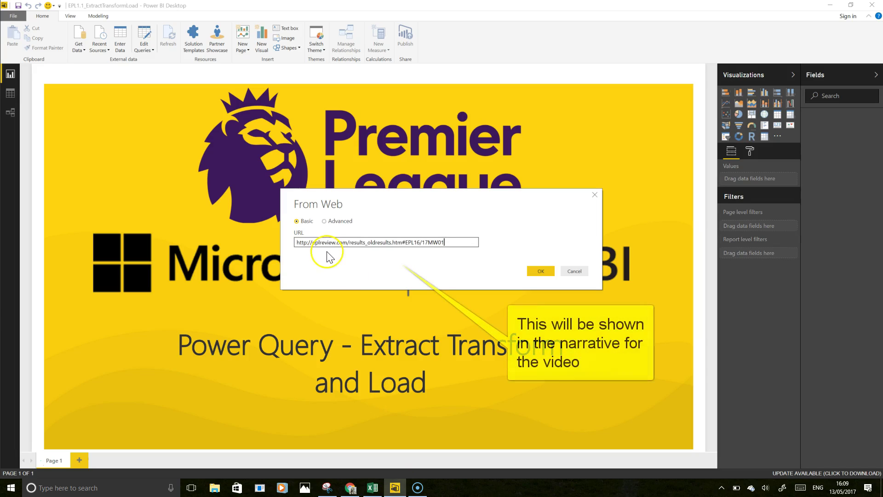
pyautogui.click(539, 271)
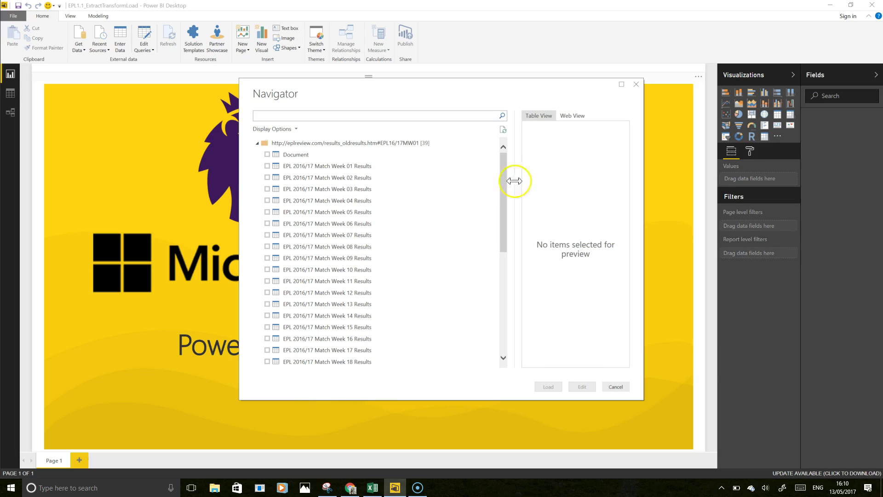
# Select the EPL 2016/17 Match Week 01 Results table and open it for editing in the Query Editor
pyautogui.click(265, 171)
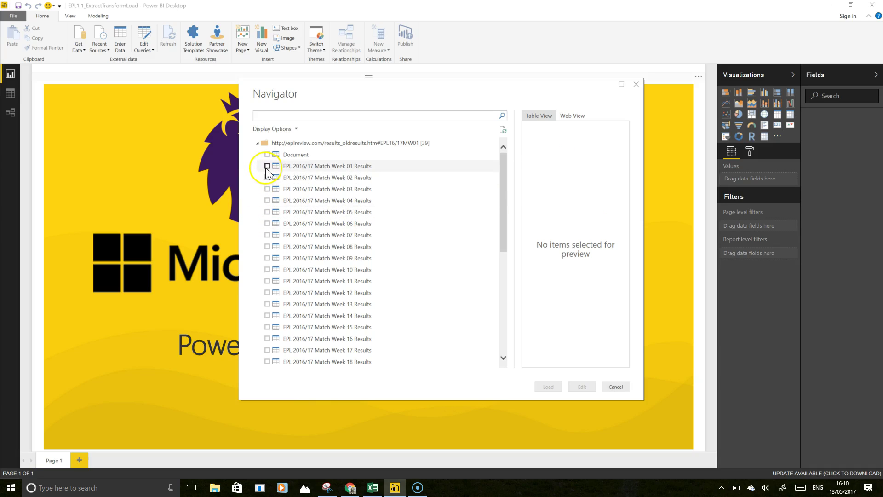
pyautogui.click(266, 167)
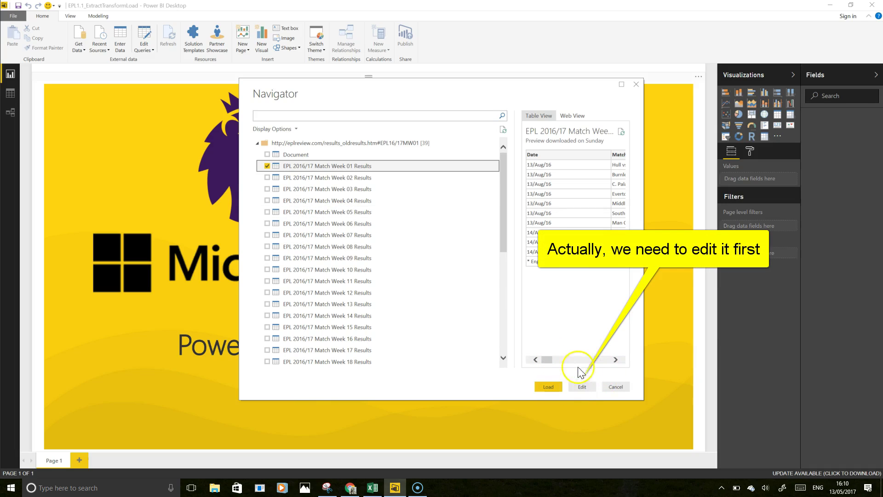
pyautogui.click(586, 387)
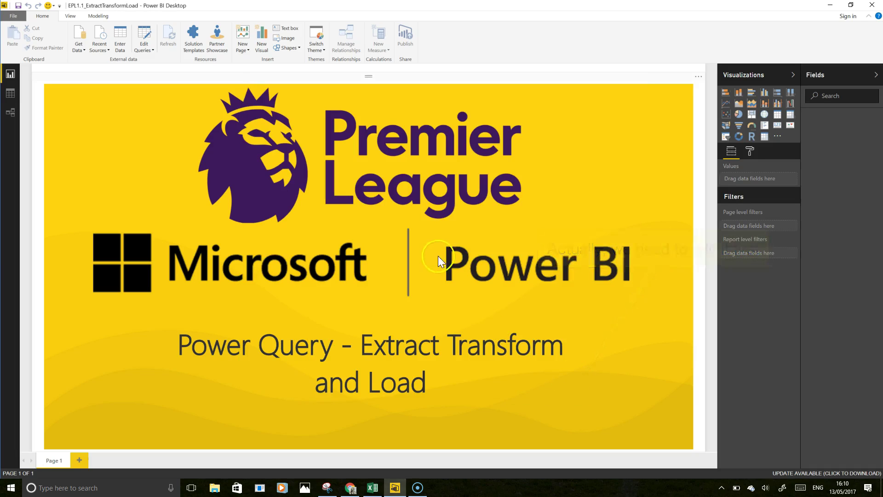
pyautogui.click(275, 126)
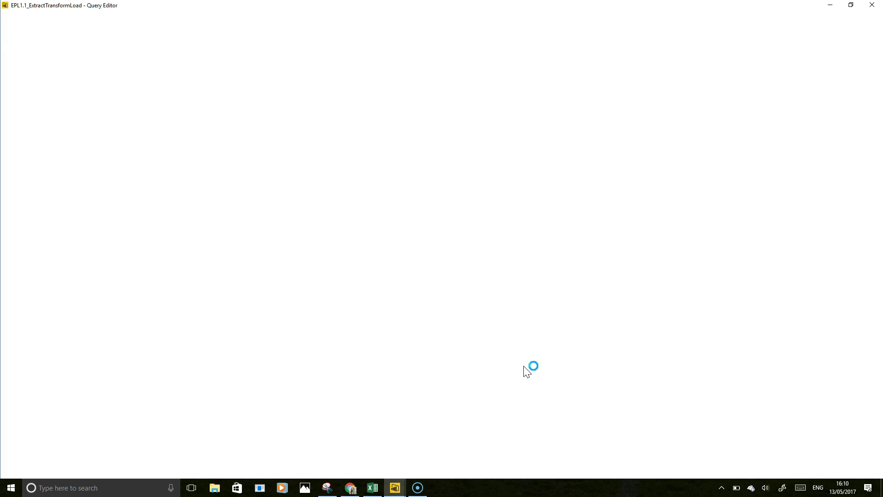
pyautogui.click(339, 146)
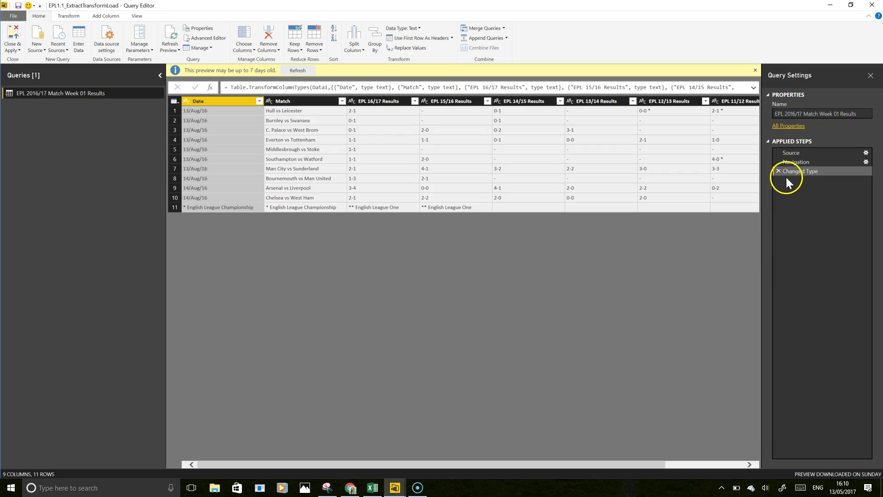
# Inspect the Source step, and delete the Changed Type and Navigation steps from the query
pyautogui.click(787, 153)
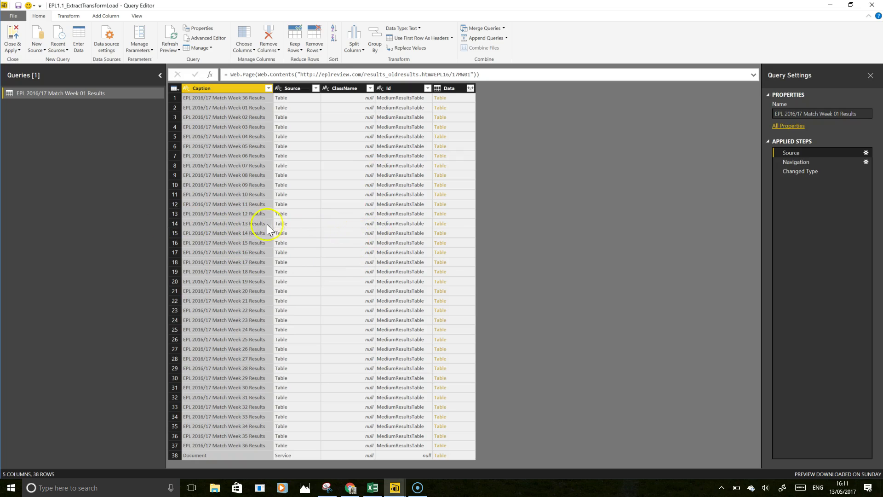
pyautogui.click(795, 172)
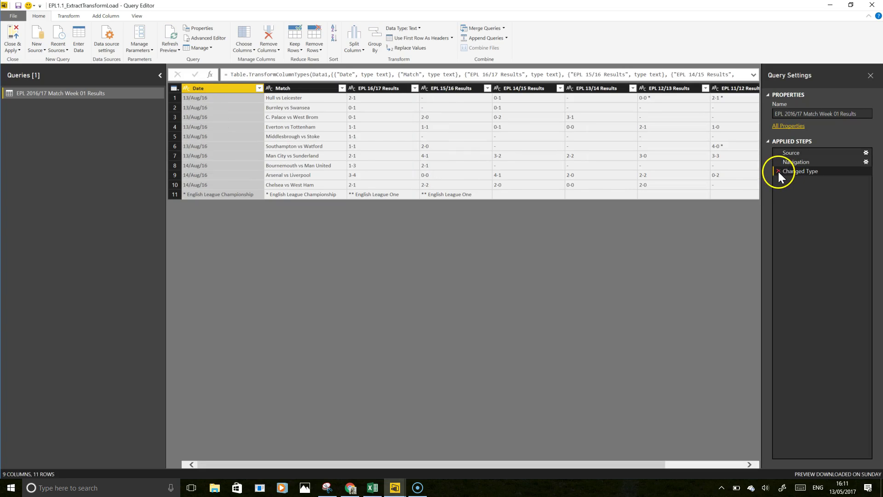
pyautogui.click(778, 171)
pyautogui.click(779, 162)
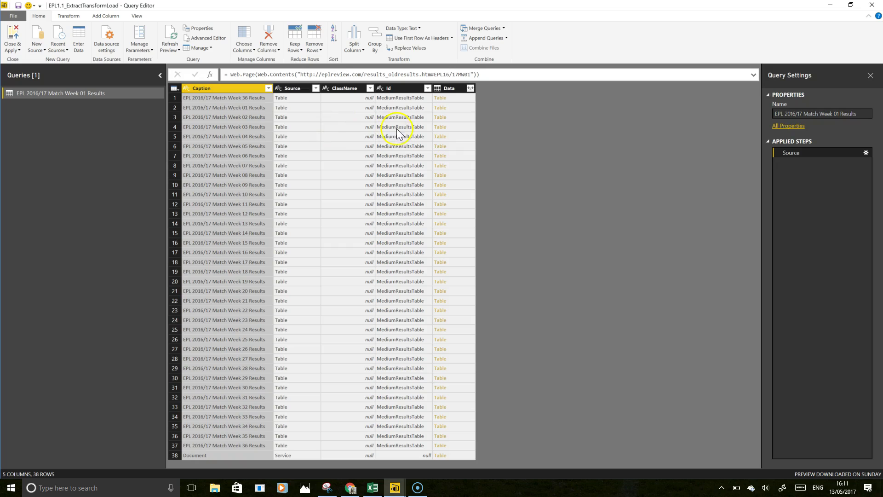
# Remove the top 1 row from the query table
pyautogui.click(470, 103)
pyautogui.click(315, 49)
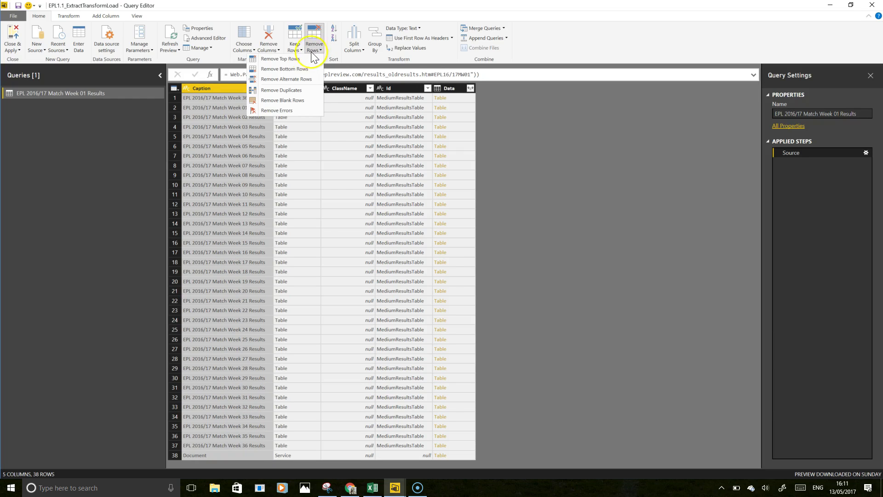
pyautogui.click(303, 60)
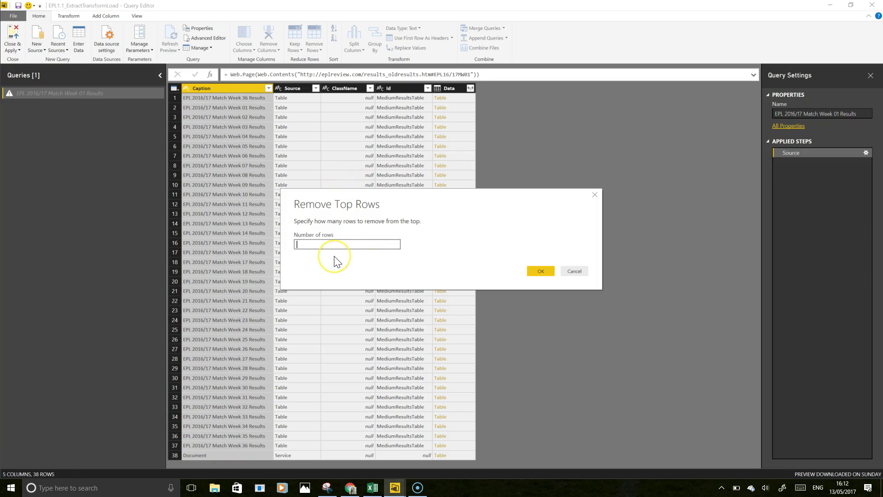
pyautogui.write('1')
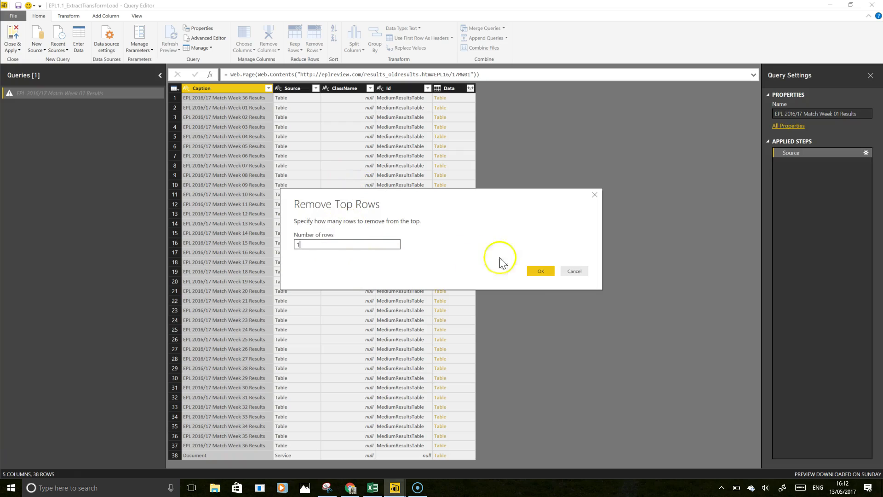
pyautogui.click(541, 271)
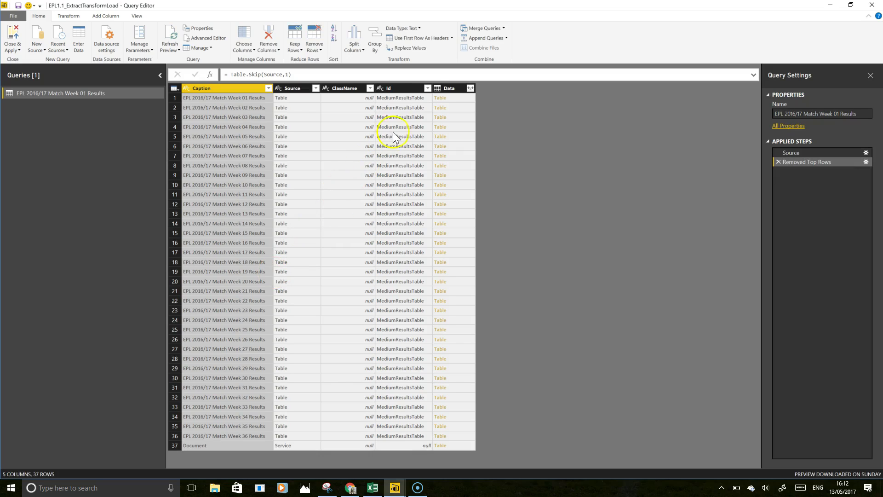
# Filter the Id column to exclude null, keeping only the MediumResultsTable rows
pyautogui.click(427, 89)
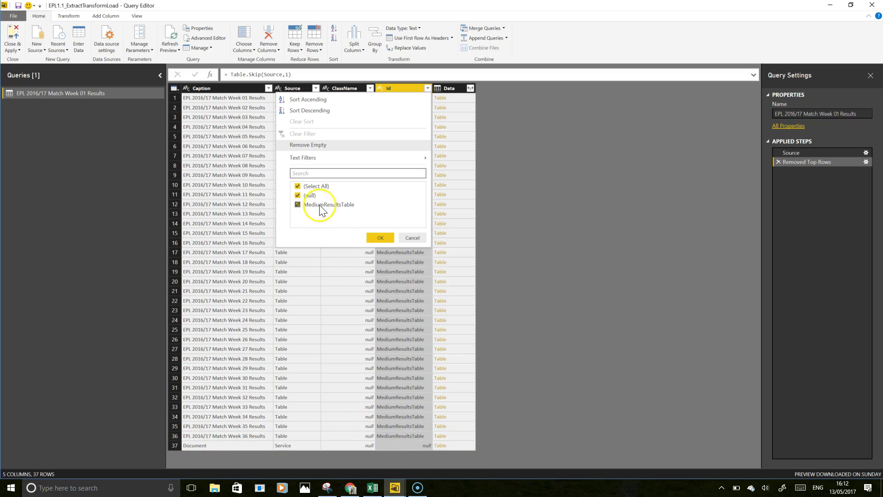
pyautogui.click(297, 195)
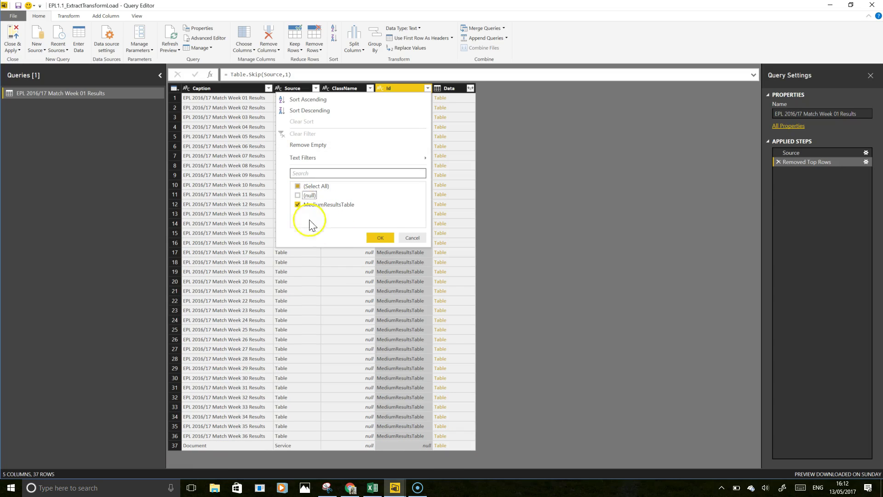
pyautogui.click(373, 238)
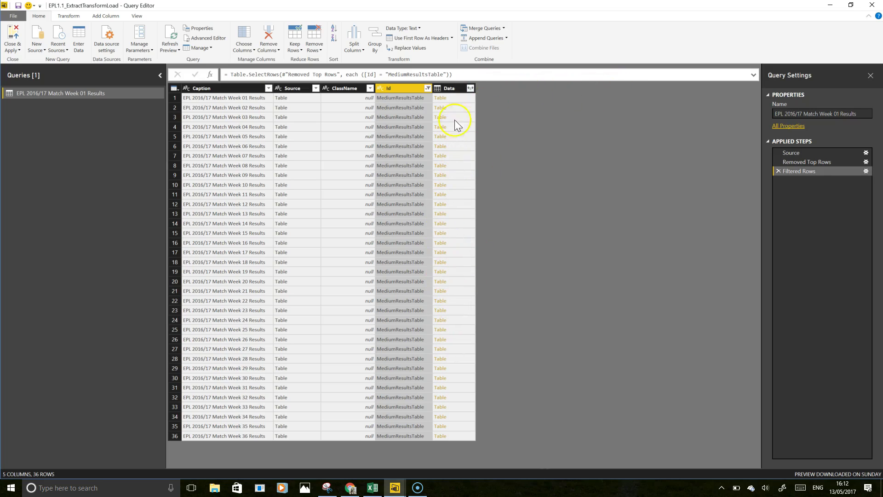
# Prepare to expand the Data column without the original column name as prefix, and load the complete list of its columns
pyautogui.click(471, 88)
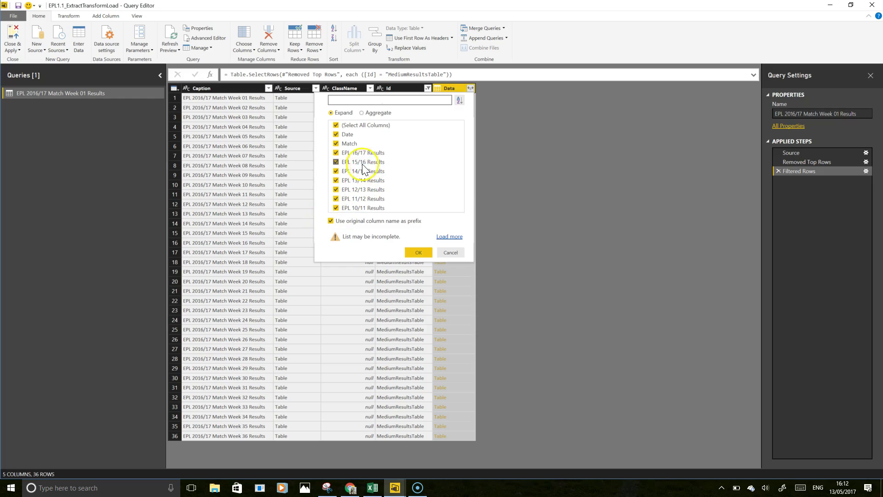
pyautogui.click(336, 162)
pyautogui.click(336, 171)
pyautogui.click(336, 180)
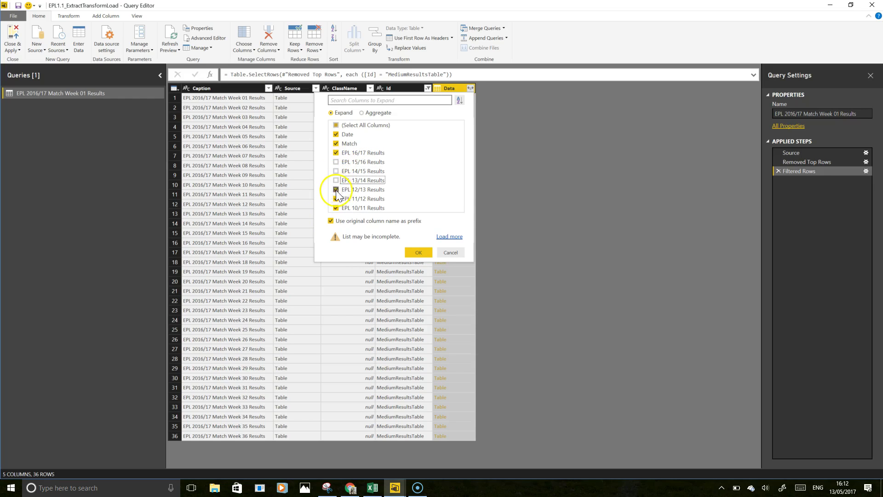
pyautogui.click(336, 190)
pyautogui.click(336, 208)
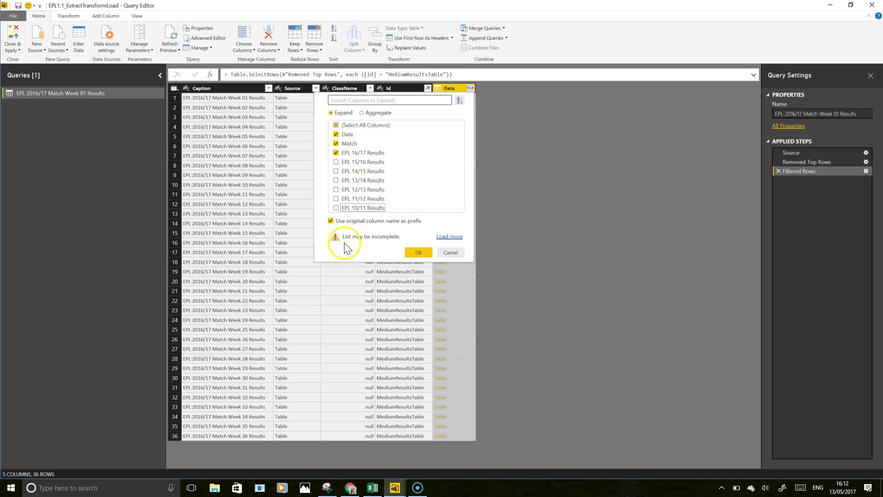
pyautogui.click(331, 221)
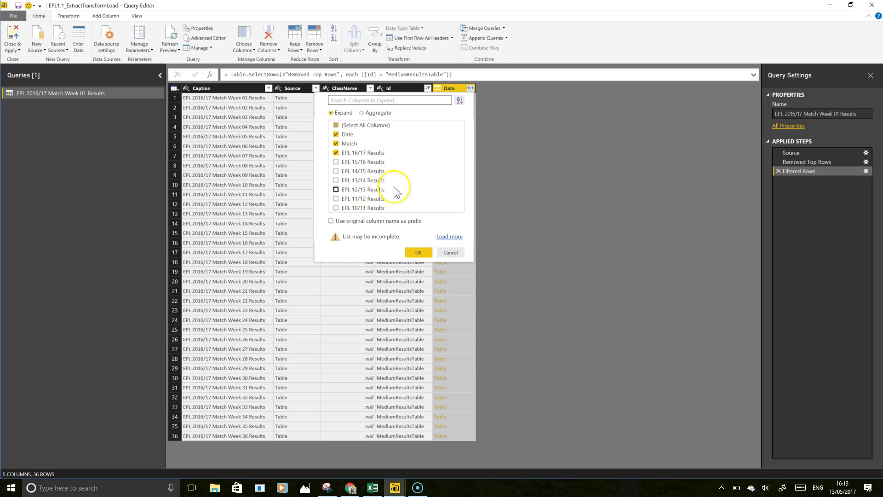
pyautogui.click(450, 237)
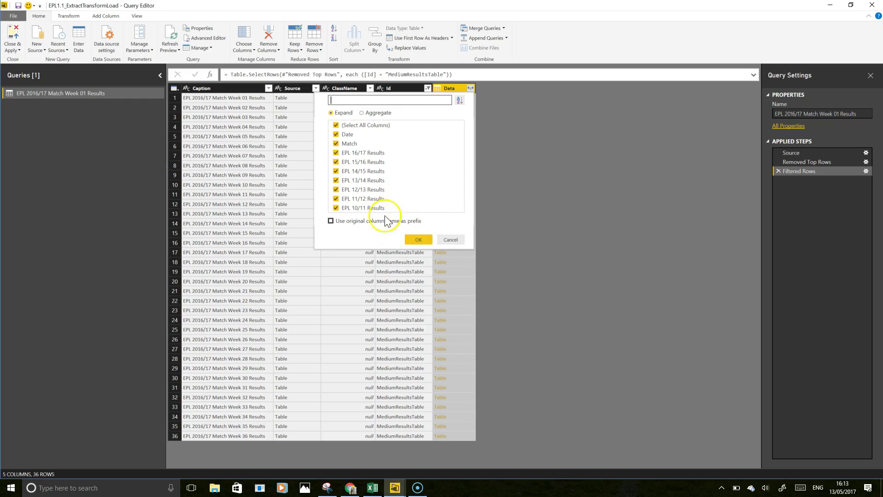
# Expand the Data column with only Date, Match and EPL 16/17 Results, excluding the 15/16 to 10/11 results
pyautogui.click(337, 162)
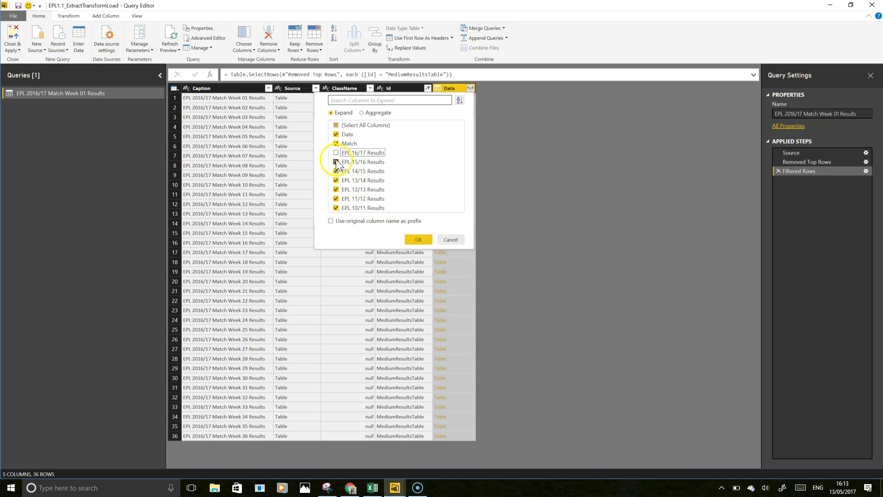
pyautogui.click(336, 171)
pyautogui.click(336, 180)
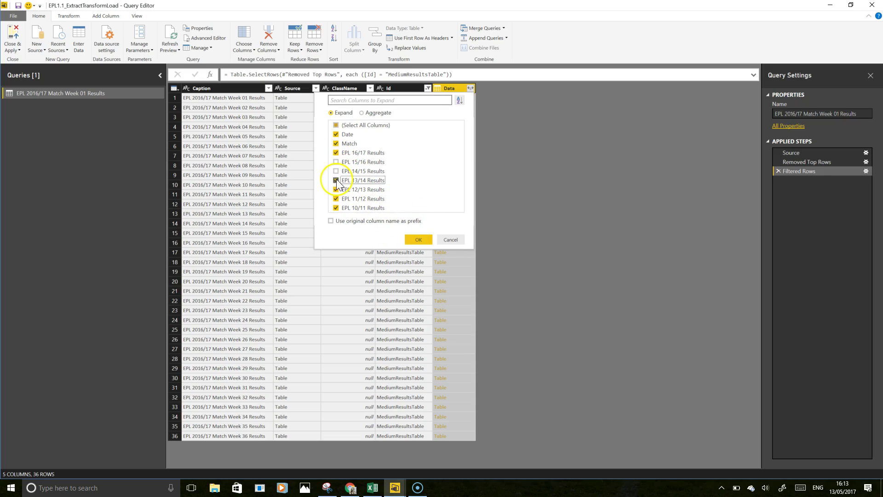
pyautogui.click(337, 189)
pyautogui.click(337, 199)
pyautogui.click(337, 208)
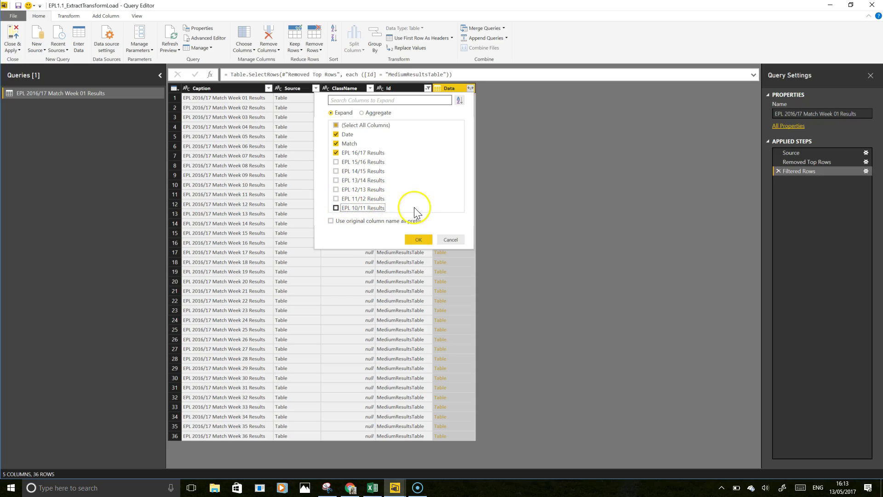
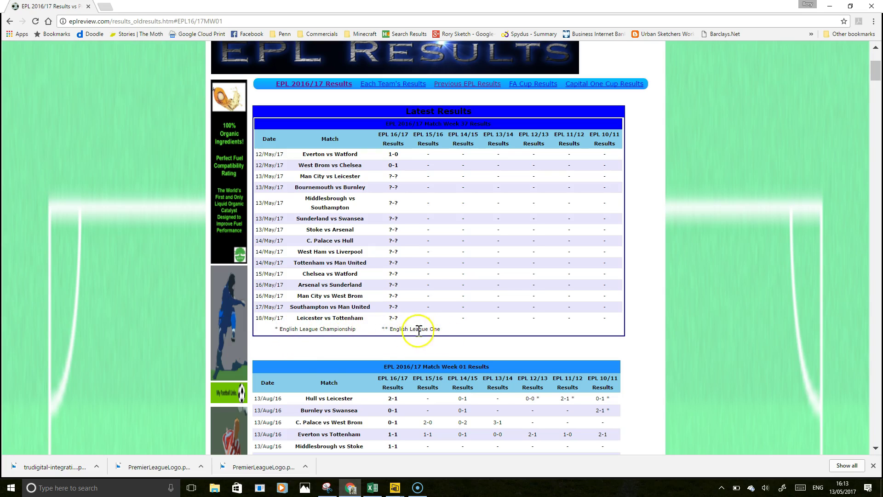
# Examine the footnotes beneath the match week tables on the EPL results web page, and return to the Query Editor
pyautogui.scroll(-4, 405, 333)
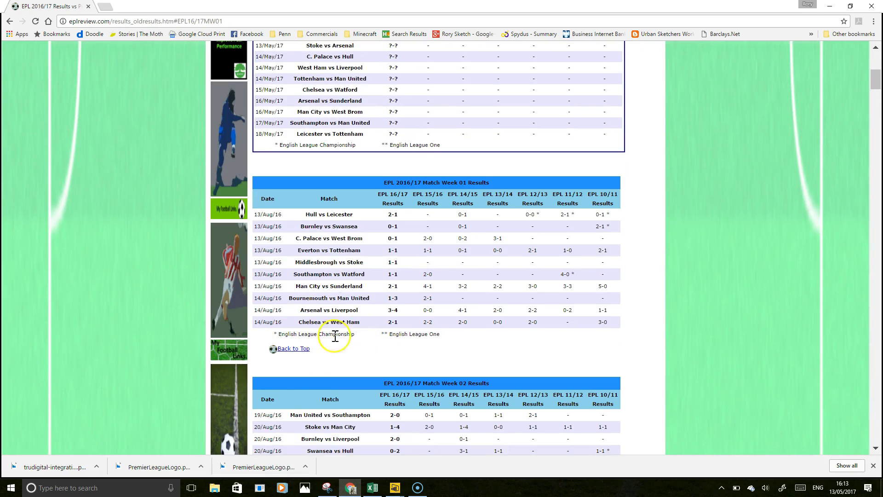
pyautogui.scroll(1, 425, 355)
pyautogui.scroll(5, 425, 355)
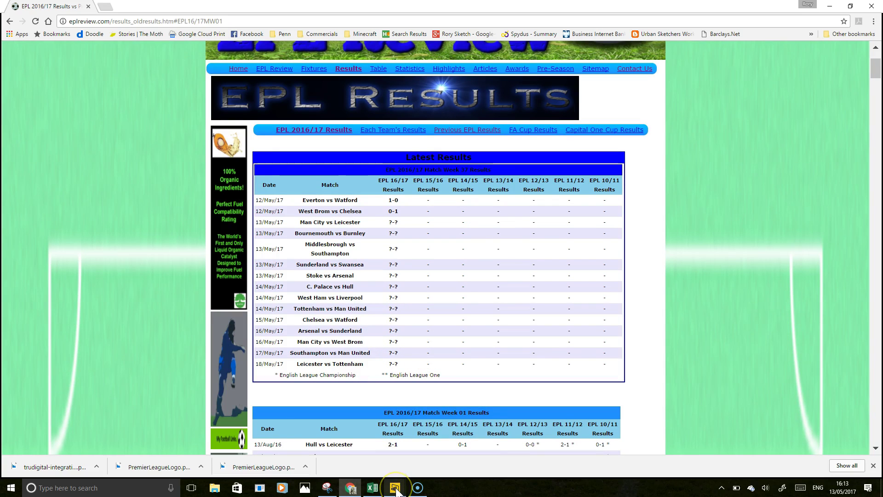
pyautogui.moveTo(396, 490)
pyautogui.click(438, 460)
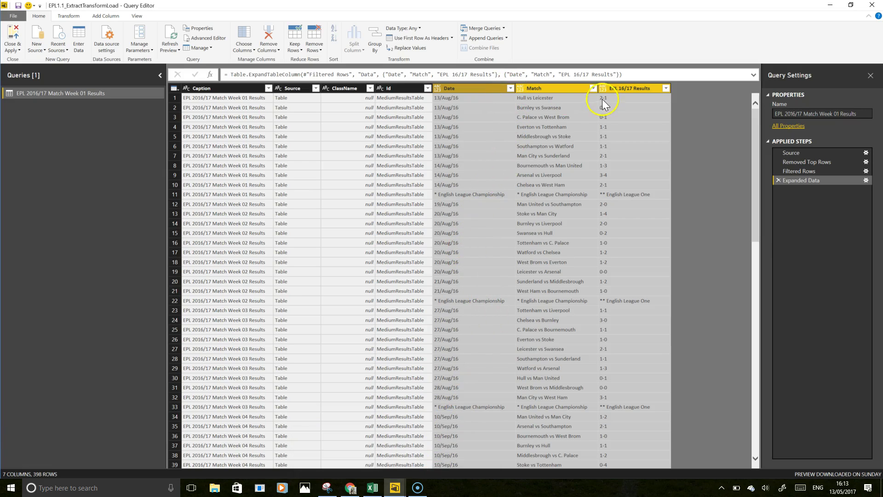
# Filter the Date column to exclude the "* English League Championship" footnote rows
pyautogui.click(510, 88)
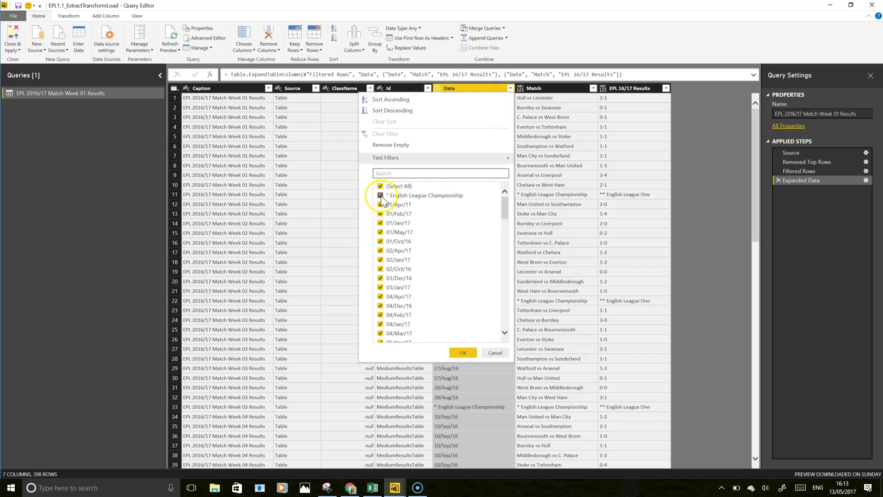
pyautogui.click(380, 196)
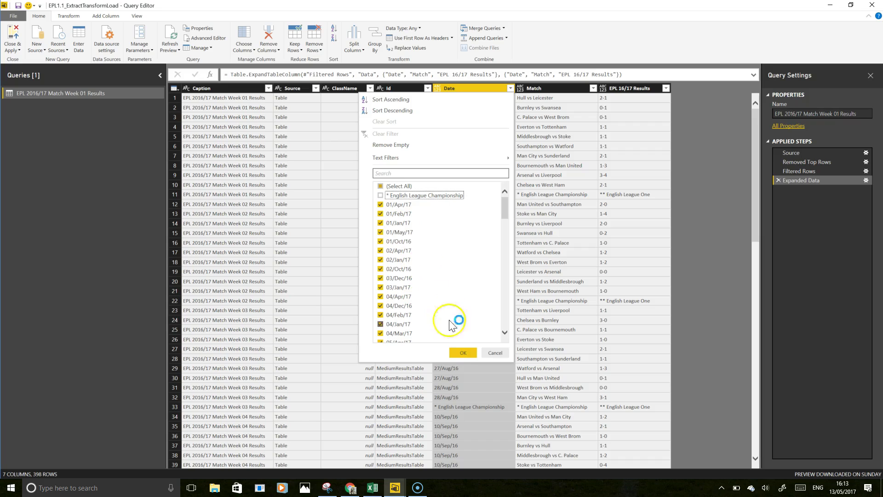
pyautogui.click(460, 354)
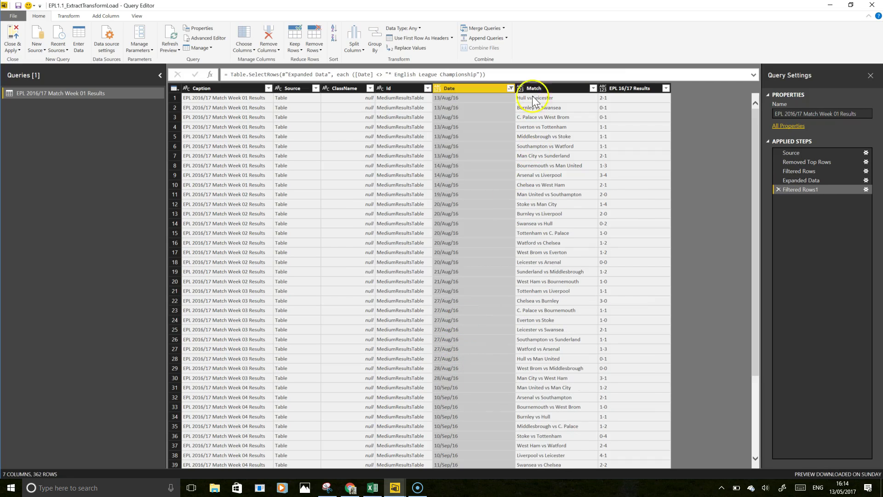
# Examine the date filter's formula and the view option that shows the formula bar, leaving the formula as it is
pyautogui.click(500, 75)
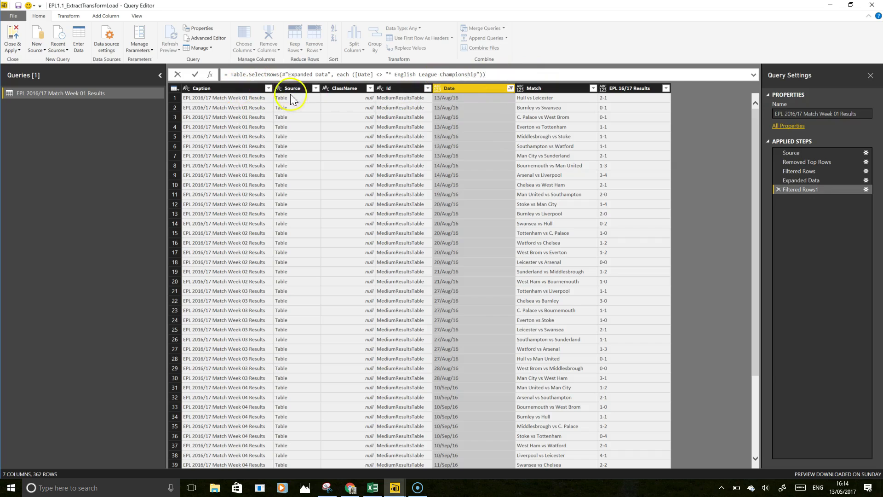
pyautogui.click(137, 17)
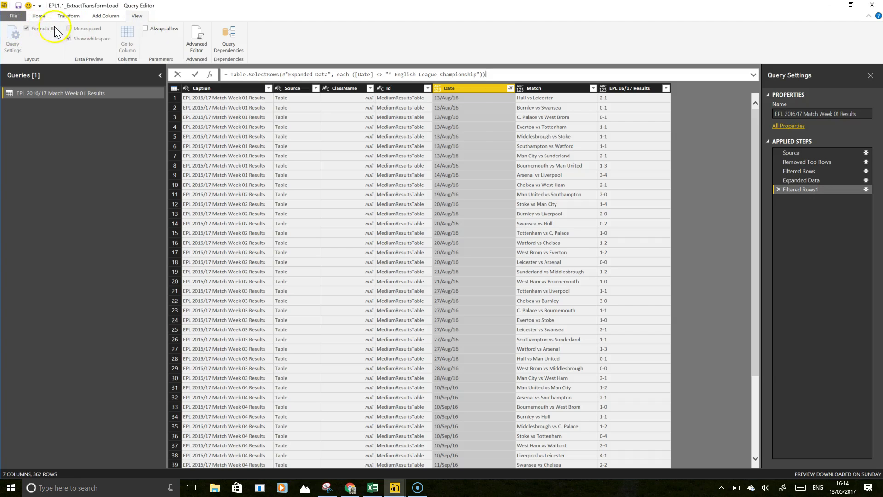
pyautogui.click(39, 15)
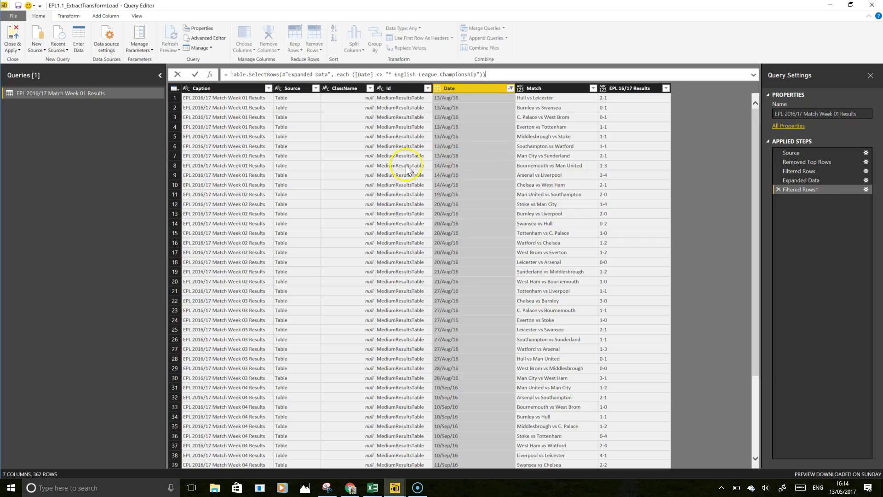
pyautogui.press('Return')
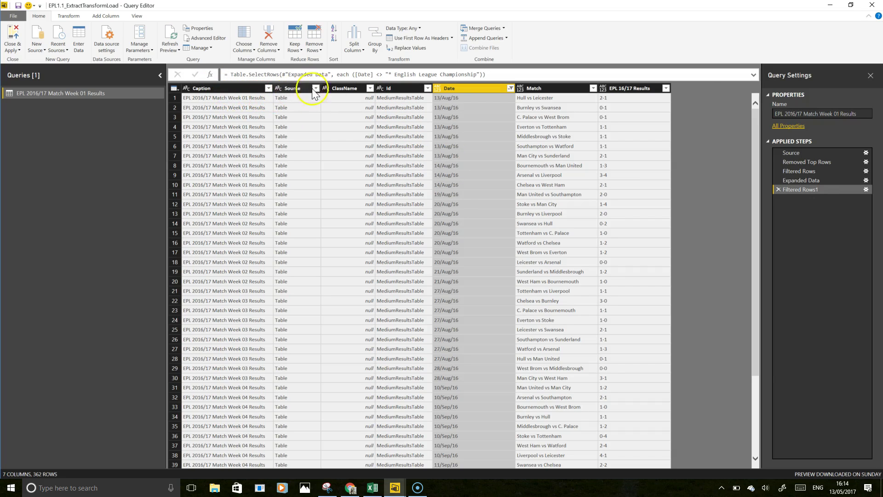
# Remove the Caption, Source, ClassName and Id columns from the query
pyautogui.click(390, 89)
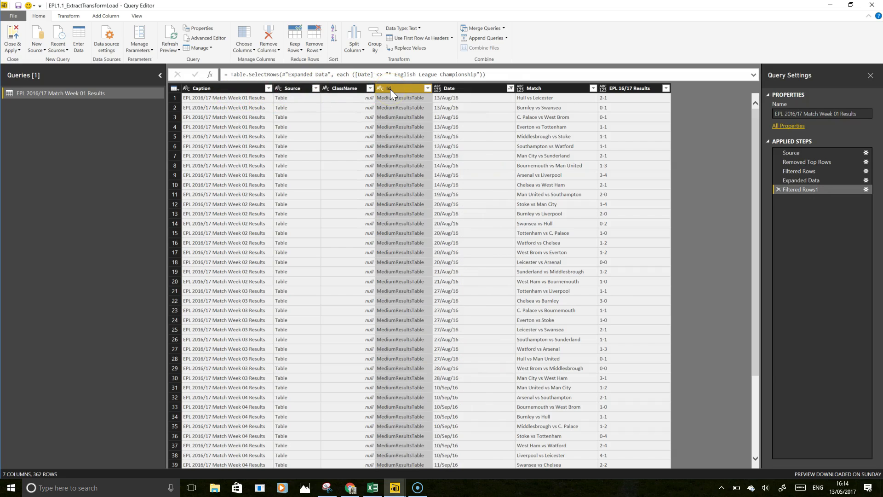
pyautogui.hotkey('shift', 'Left')
pyautogui.hotkey('shift', 'Left')
pyautogui.hotkey('shift', 'Left')
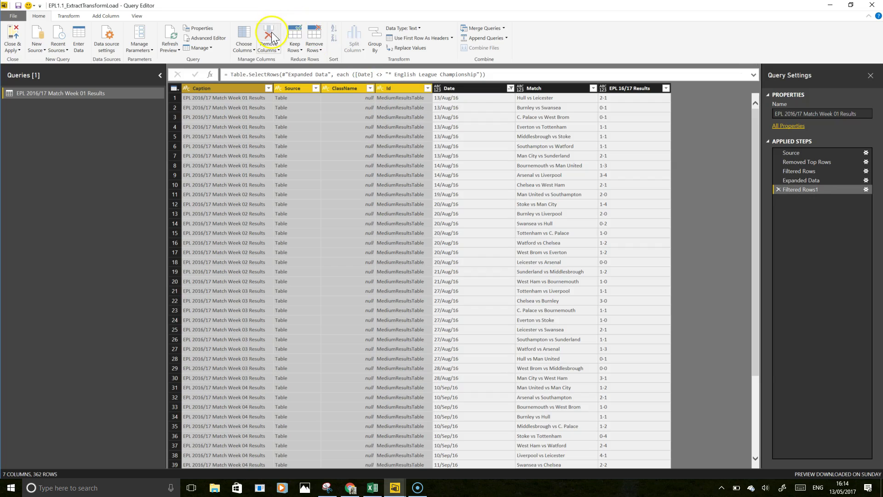
pyautogui.rightClick(239, 87)
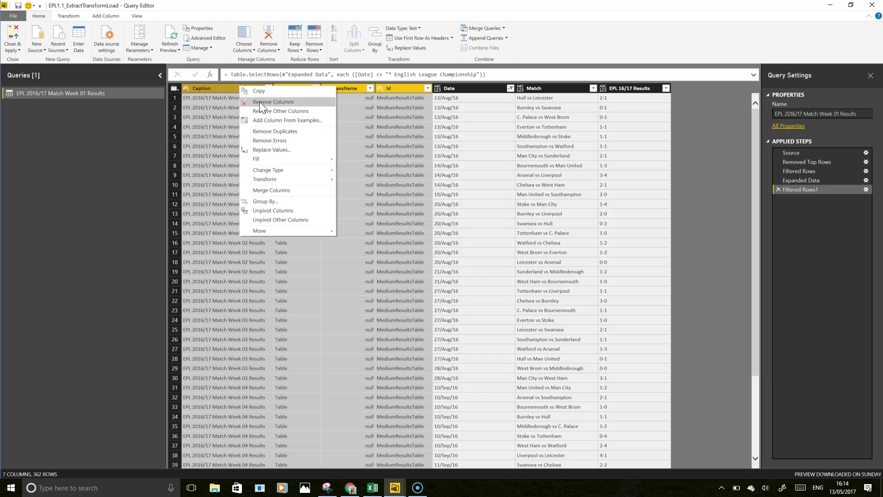
pyautogui.click(260, 102)
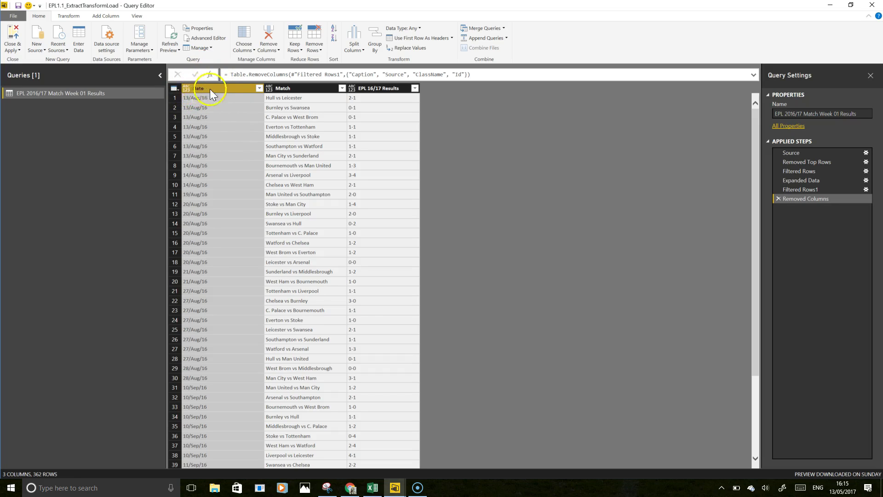
# Set the Date column's data type to Date and check the converted values down the table
pyautogui.click(413, 29)
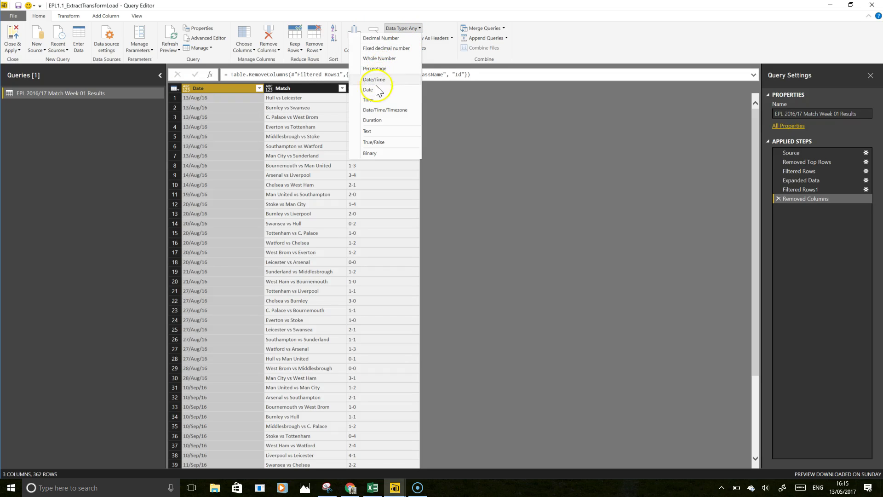
pyautogui.click(376, 90)
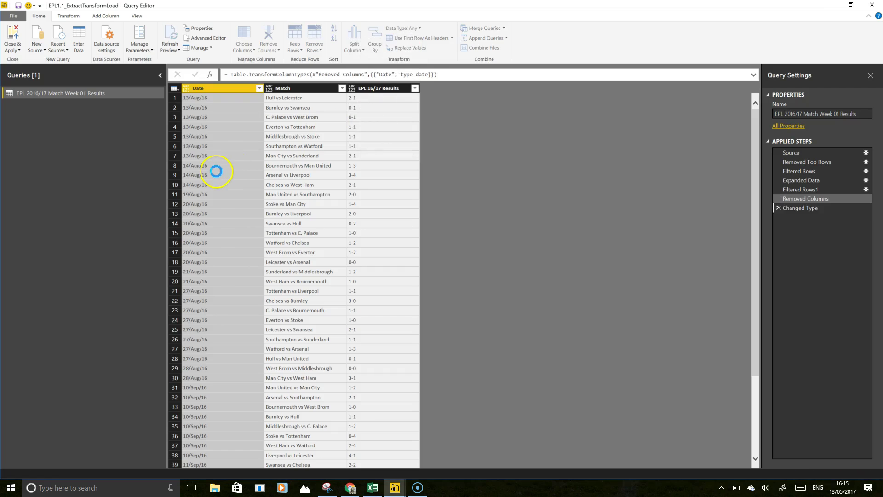
pyautogui.scroll(-10, 224, 185)
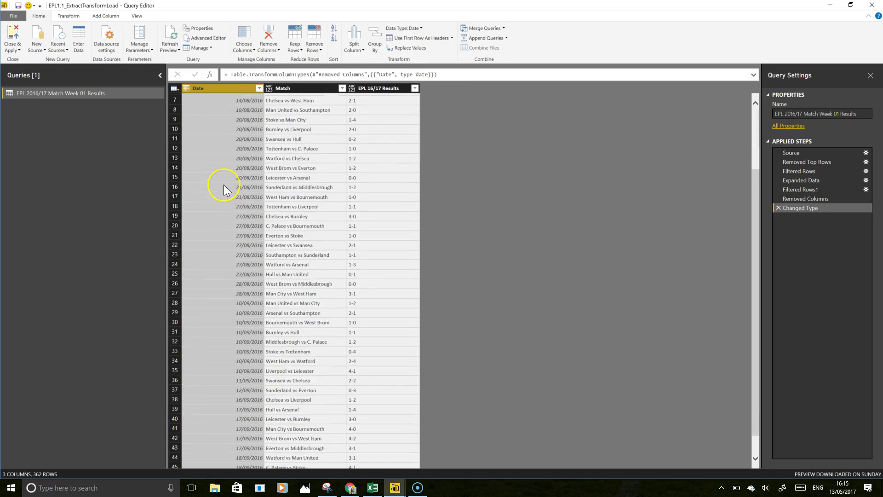
pyautogui.scroll(-20, 224, 185)
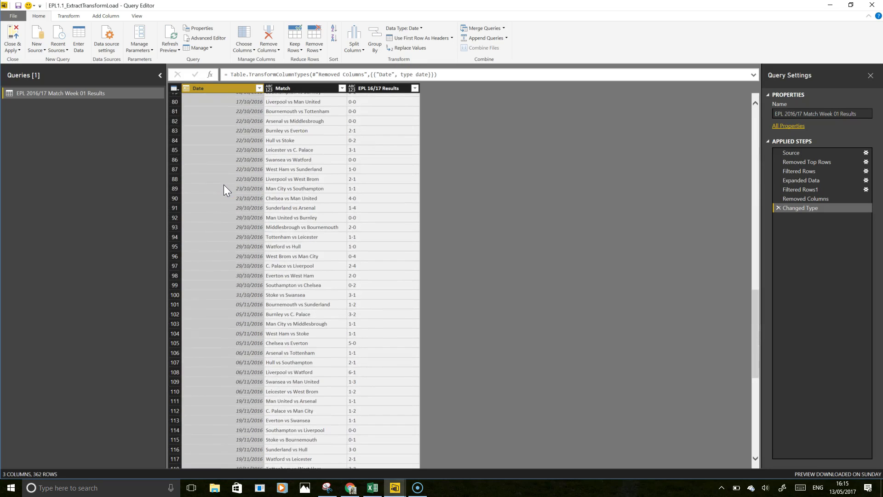
pyautogui.scroll(20, 223, 184)
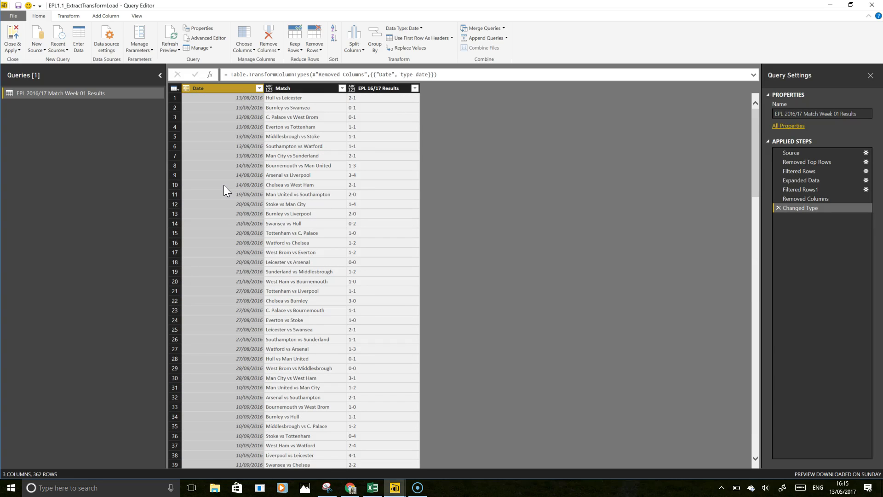
# Duplicate the Match column and compare the copy with the original
pyautogui.rightClick(291, 89)
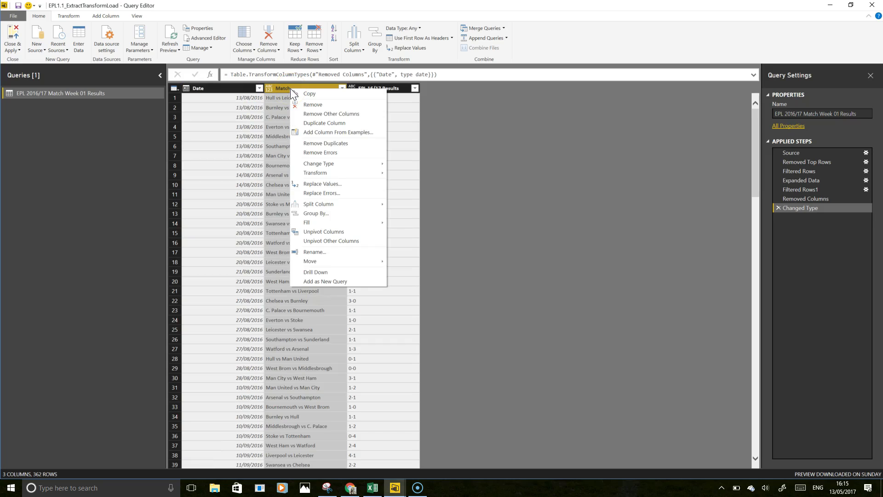
pyautogui.click(329, 123)
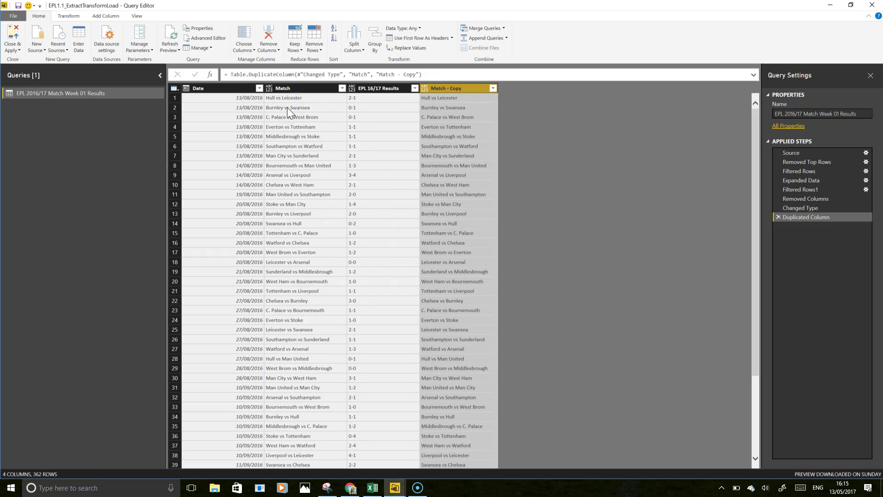
pyautogui.click(448, 95)
pyautogui.click(305, 117)
pyautogui.click(433, 117)
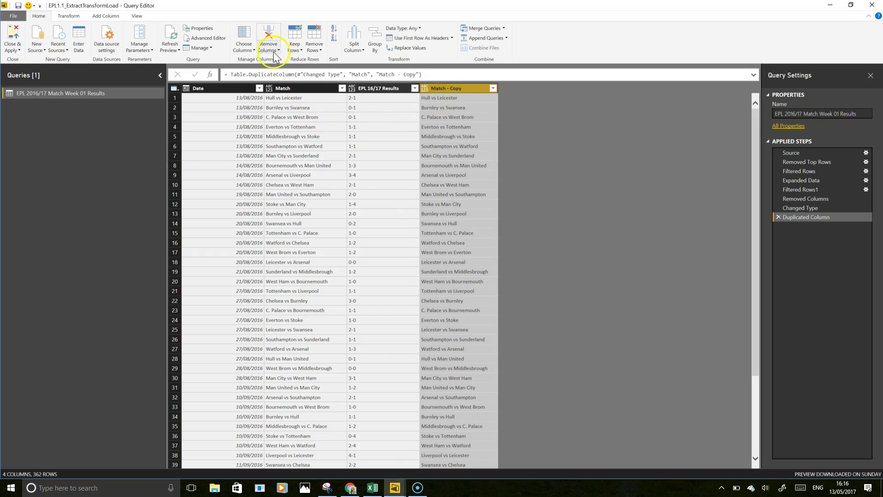
pyautogui.click(379, 76)
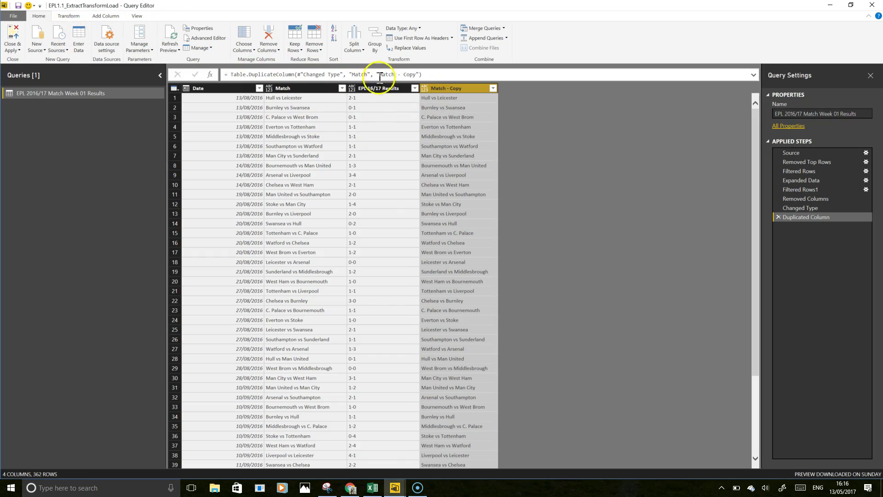
# Split the Match - Copy column at each occurrence of the custom delimiter "vs"
pyautogui.click(363, 51)
pyautogui.click(361, 97)
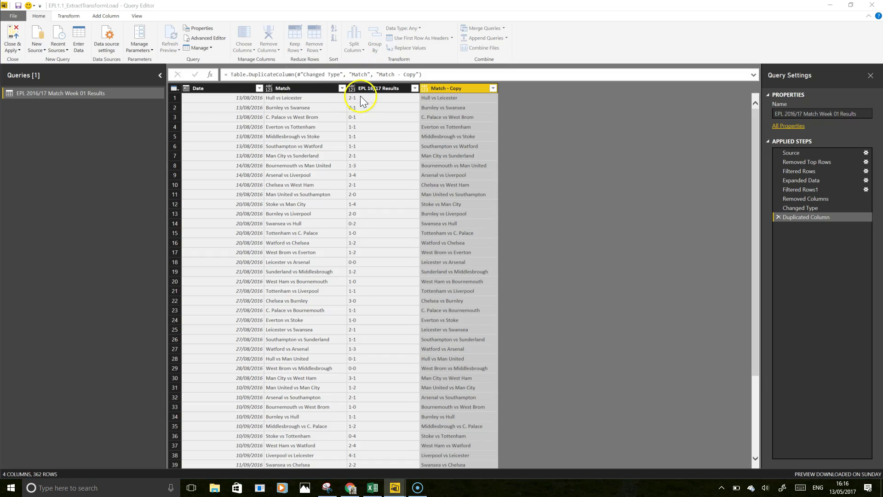
pyautogui.click(386, 221)
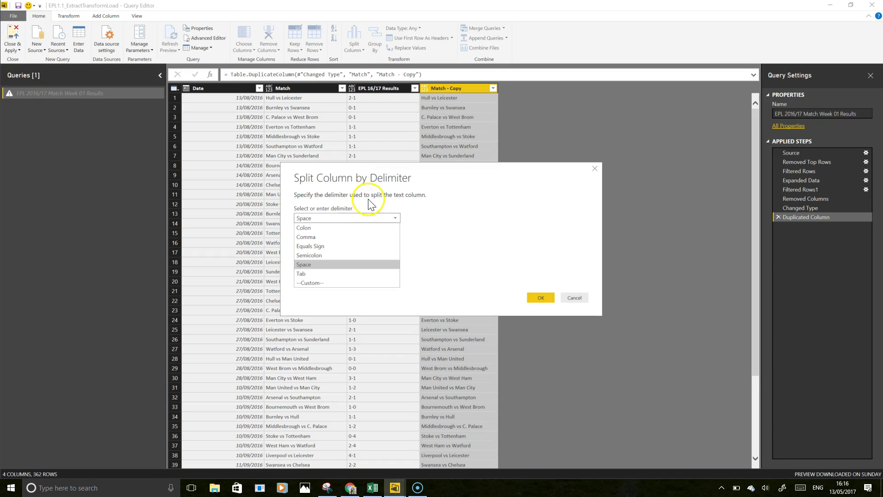
pyautogui.click(325, 283)
pyautogui.click(322, 231)
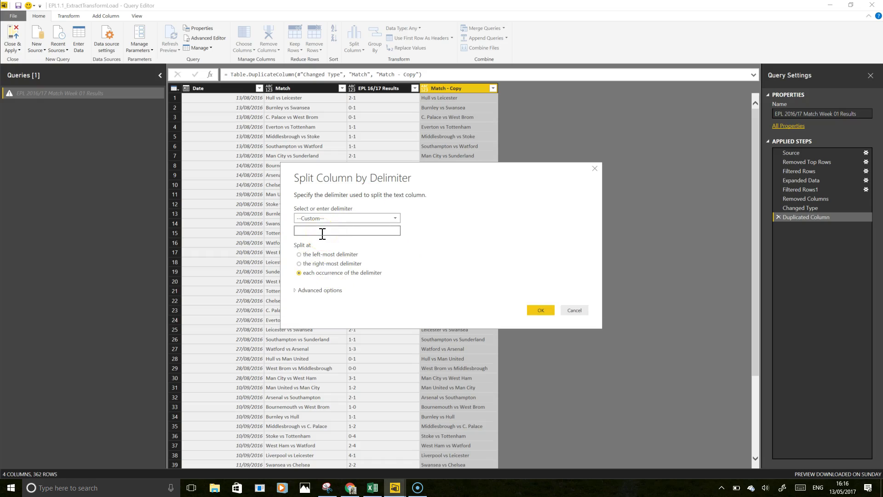
pyautogui.write('vs')
pyautogui.click(540, 309)
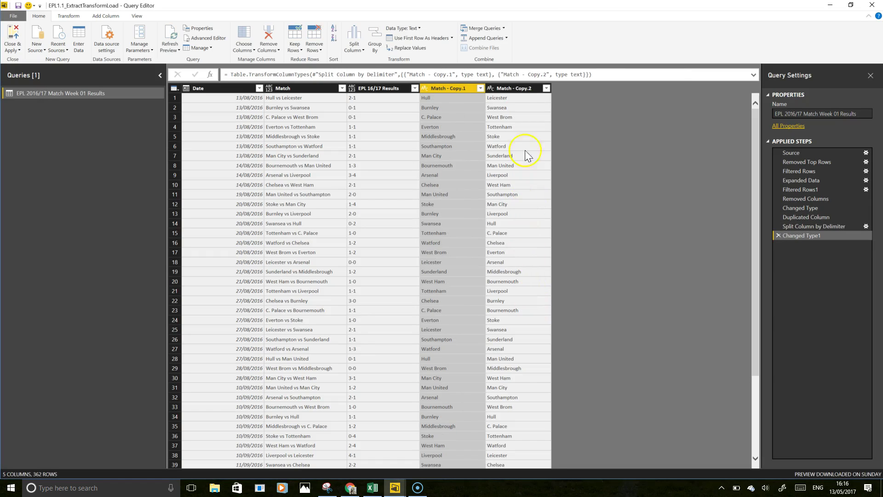
# Rename the two columns split from the Match copy as Home and Away
pyautogui.doubleClick(443, 90)
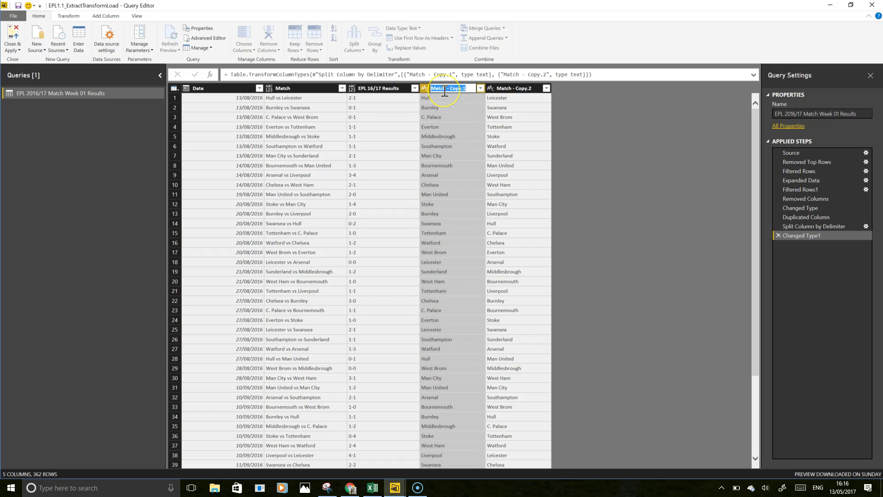
pyautogui.write('Home')
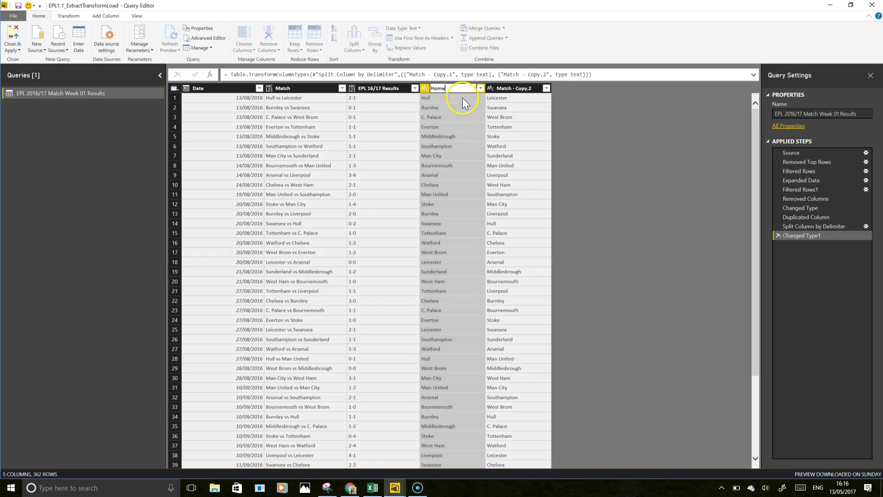
pyautogui.click(504, 92)
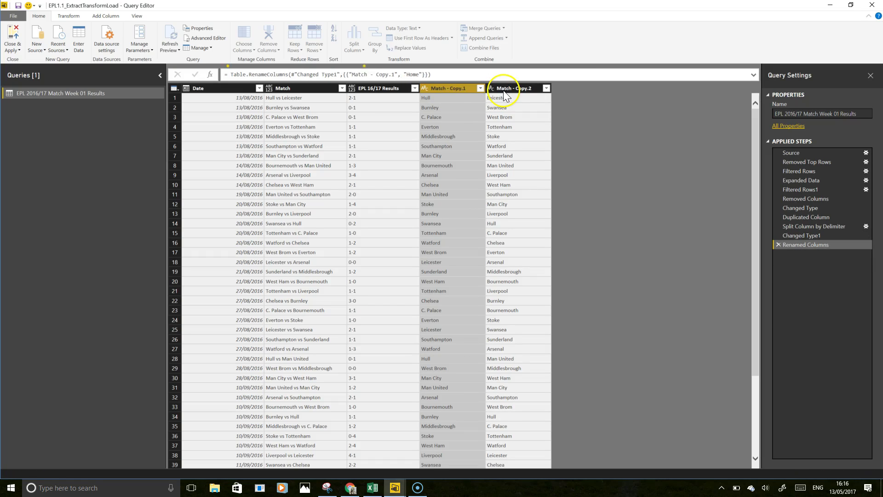
pyautogui.rightClick(500, 89)
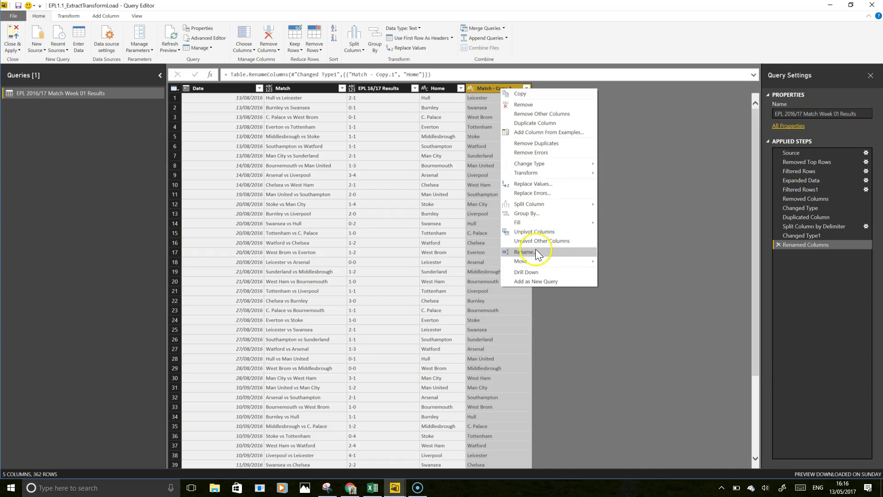
pyautogui.click(533, 252)
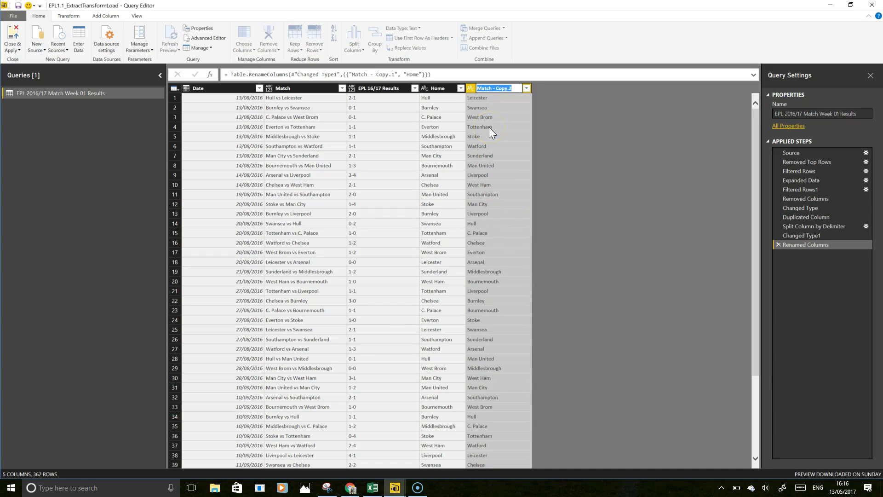
pyautogui.write('Away')
pyautogui.press('Return')
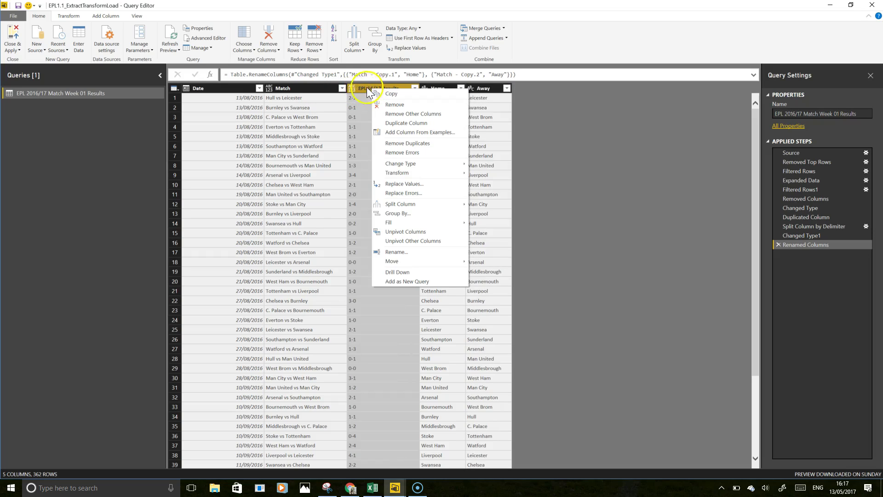
pyautogui.click(358, 52)
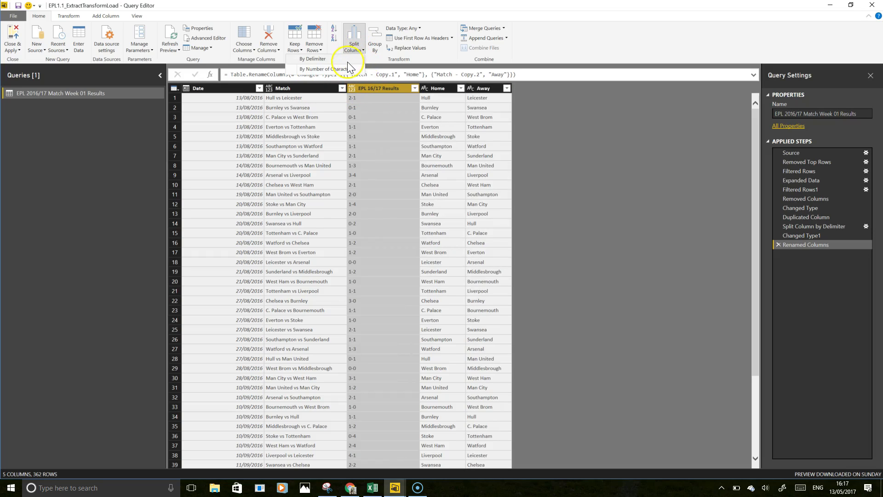
pyautogui.click(347, 61)
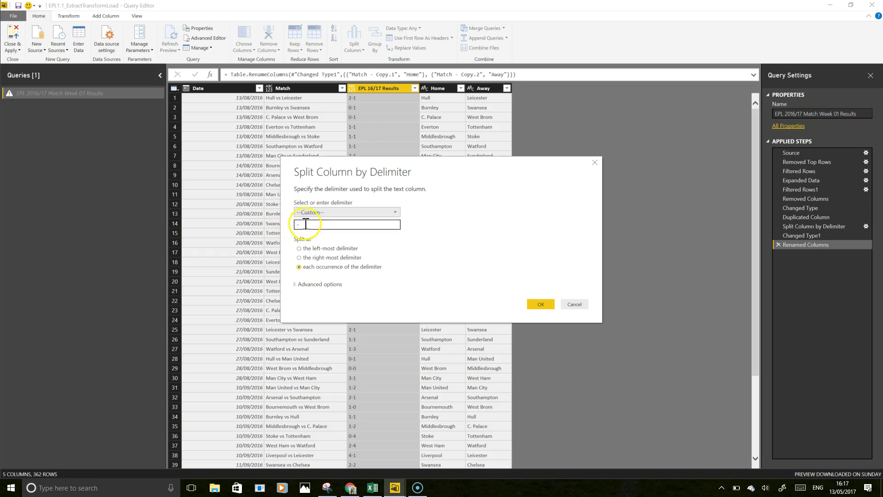
pyautogui.click(304, 225)
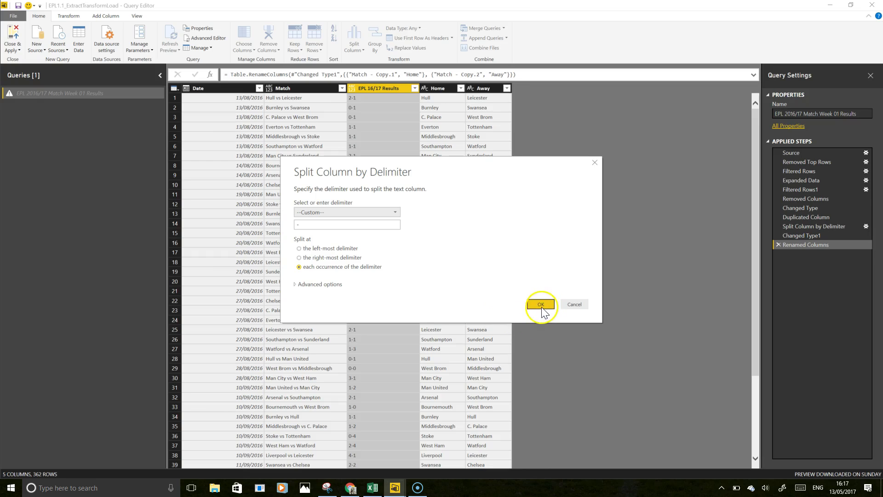
pyautogui.click(573, 306)
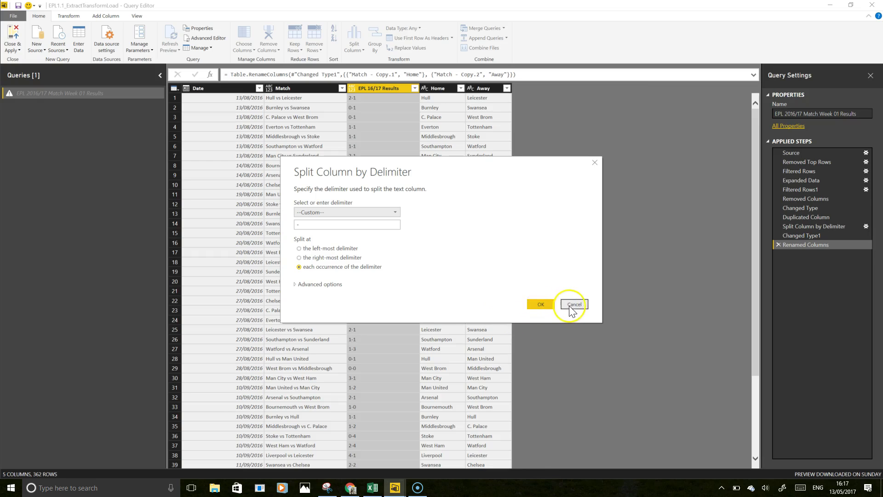
# Duplicate the EPL 16/17 Results column and split the copy at each occurrence of the custom delimiter "-"
pyautogui.rightClick(380, 90)
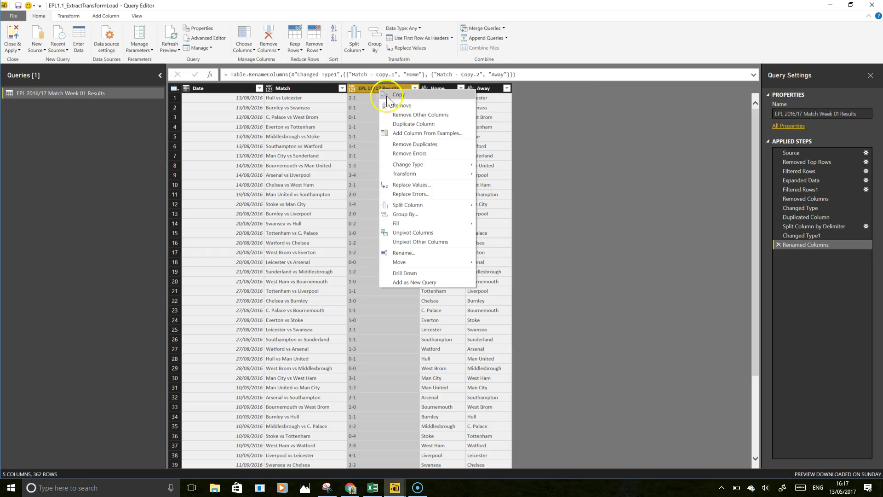
pyautogui.click(401, 97)
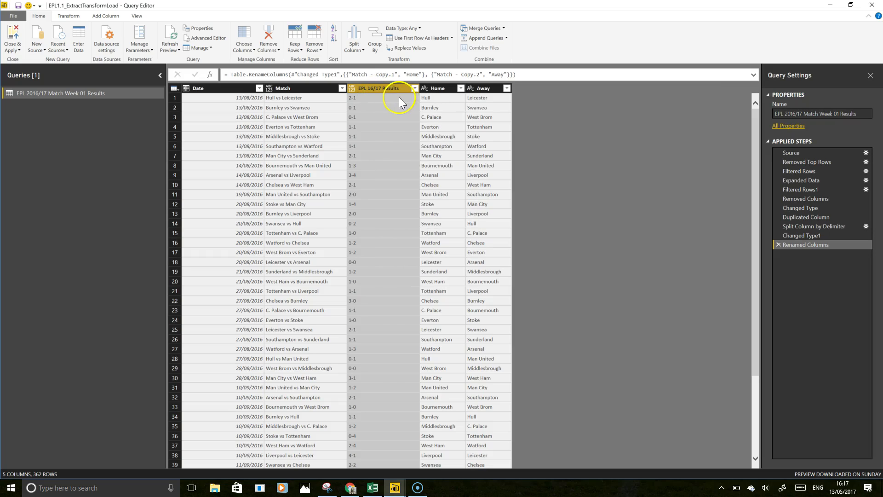
pyautogui.rightClick(387, 90)
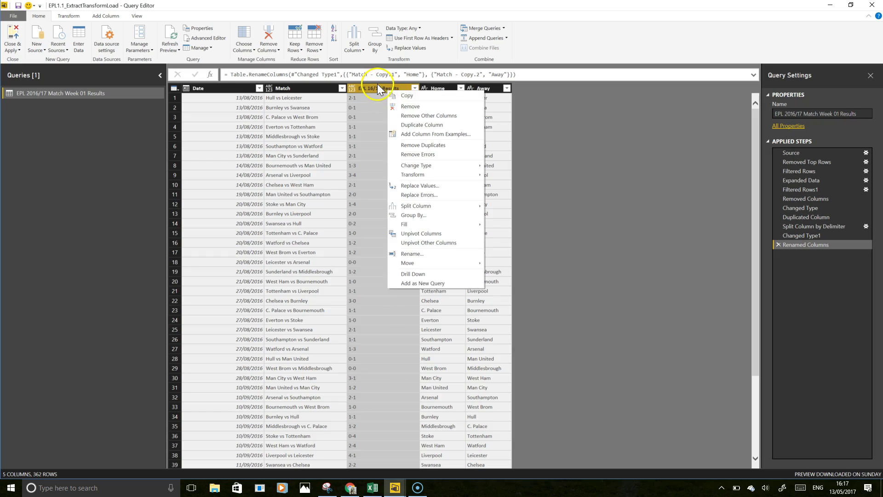
pyautogui.click(377, 84)
pyautogui.click(105, 15)
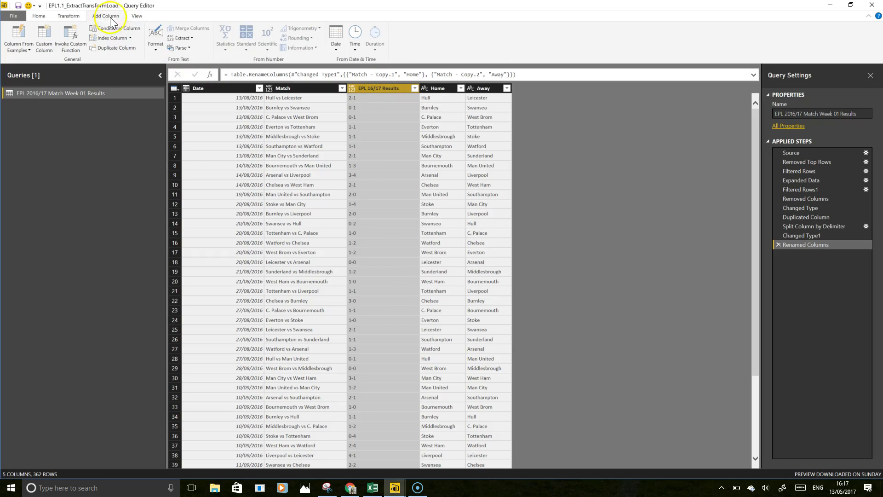
pyautogui.rightClick(385, 89)
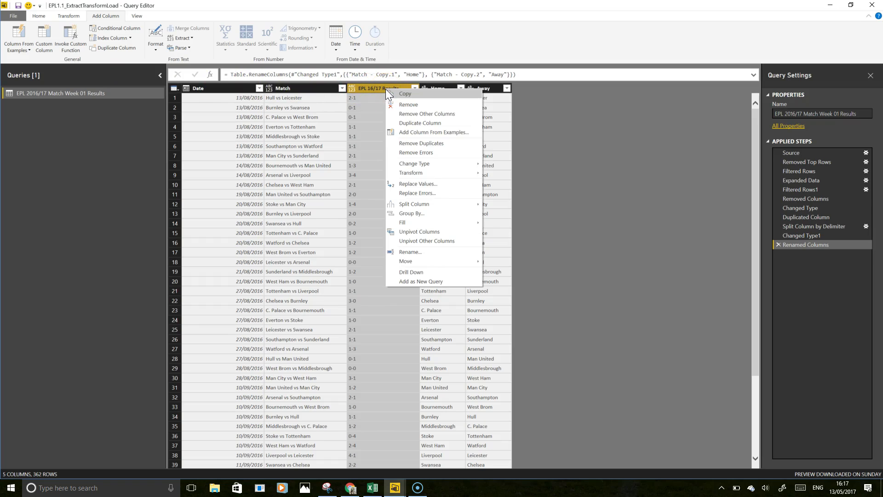
pyautogui.click(413, 123)
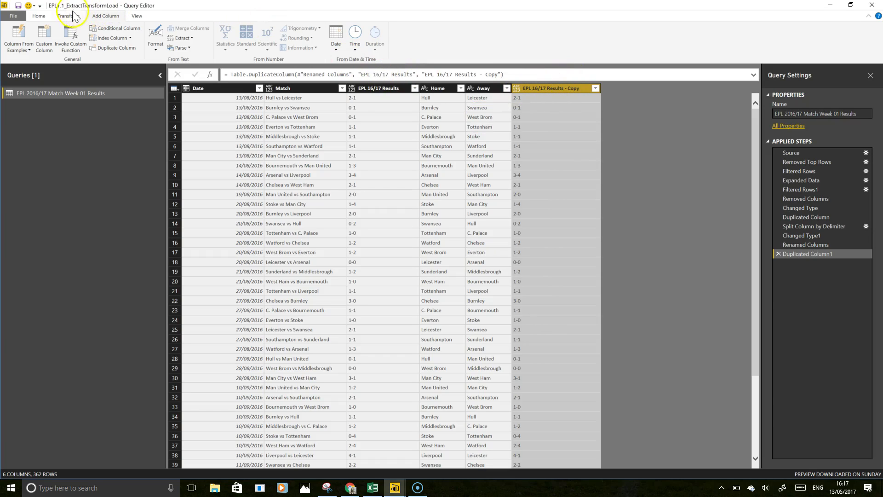
pyautogui.click(41, 18)
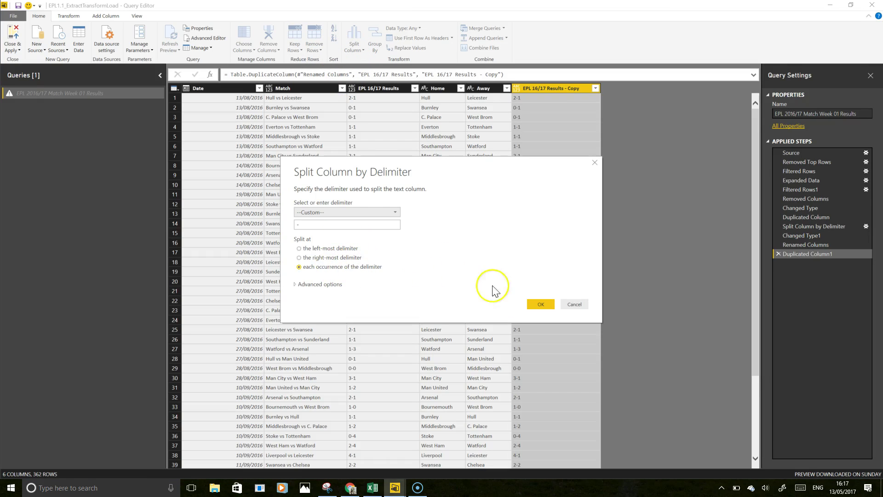
pyautogui.click(542, 305)
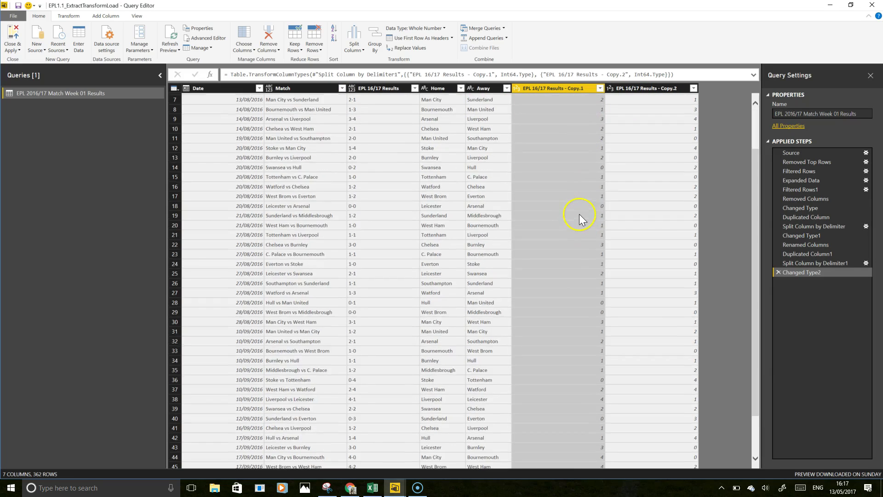
# Rename the two columns split from the results copy as HomeGoals and AwayGoals
pyautogui.doubleClick(532, 87)
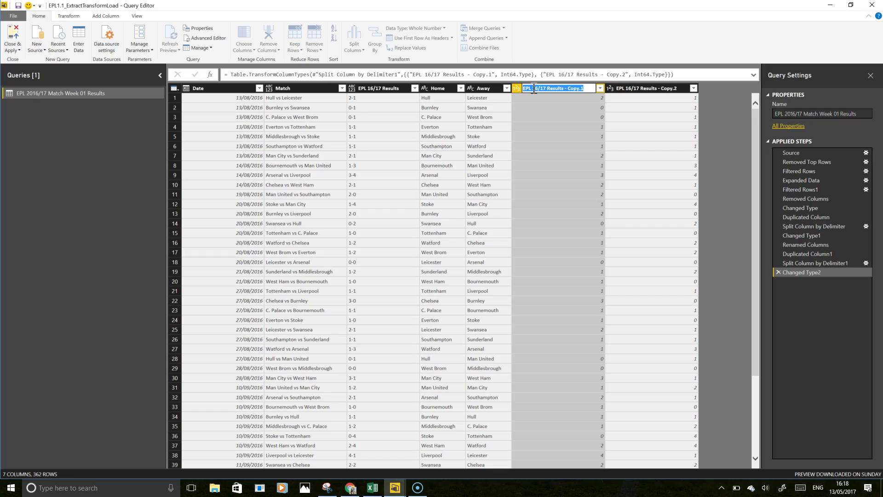
pyautogui.write('HomeGoals')
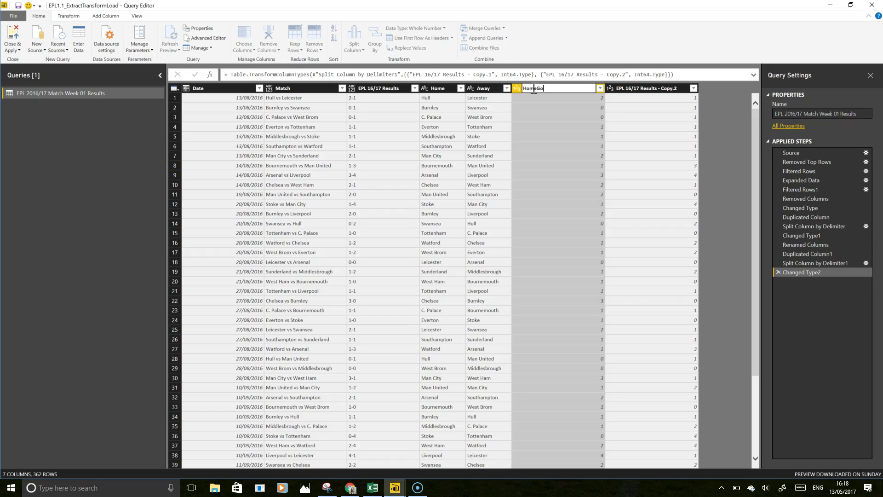
pyautogui.click(641, 89)
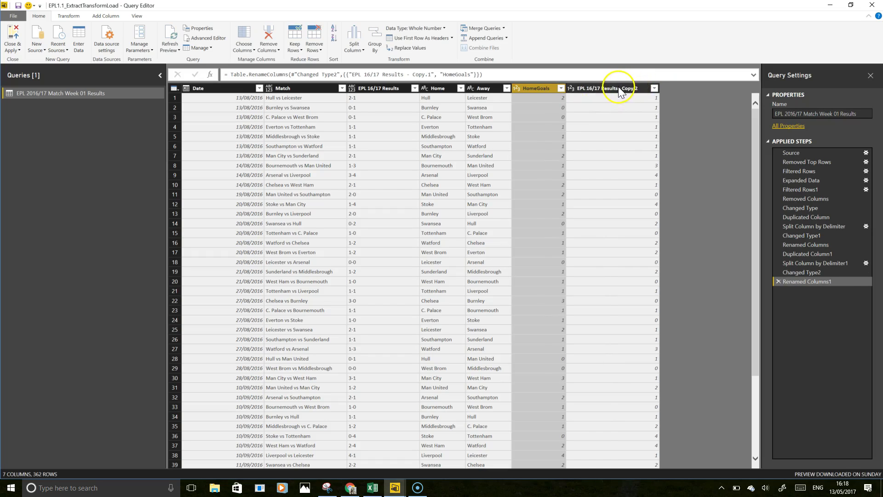
pyautogui.doubleClick(619, 89)
pyautogui.write('Away')
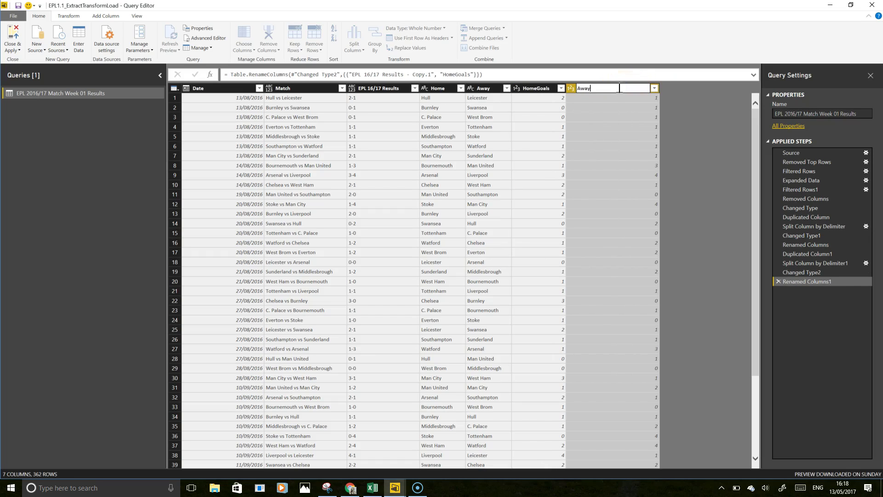
pyautogui.write('Goals')
pyautogui.press('Return')
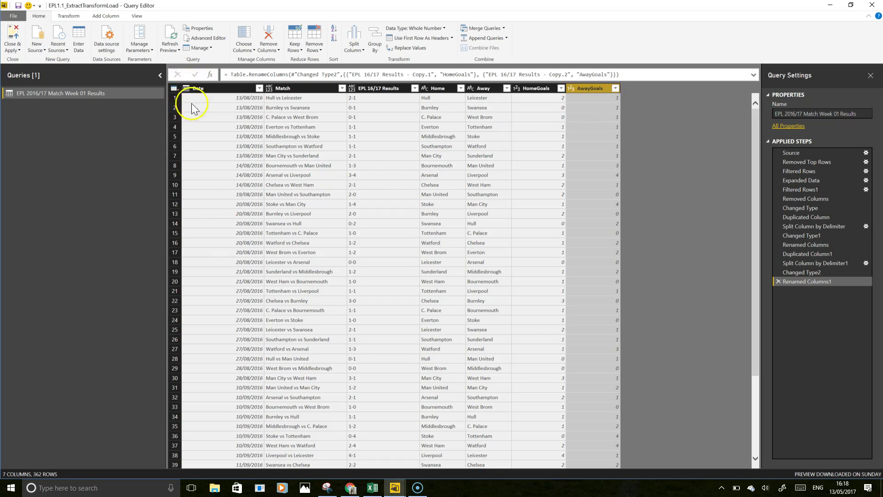
pyautogui.click(295, 87)
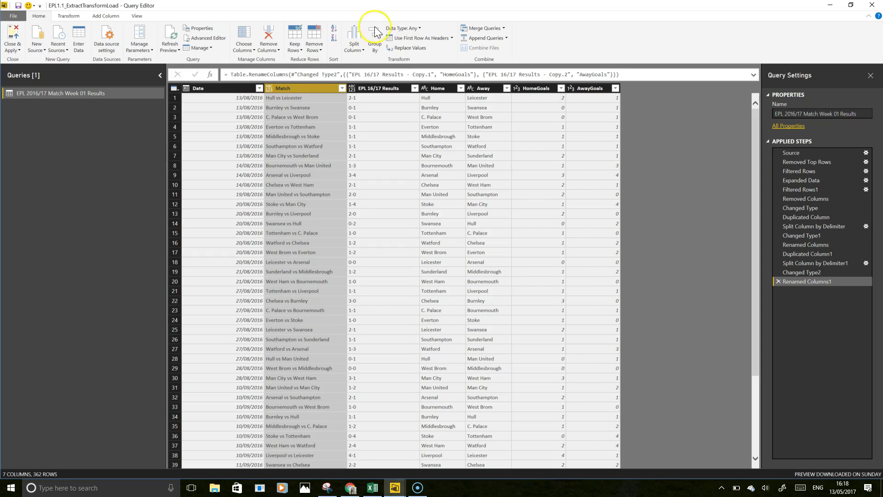
pyautogui.click(412, 29)
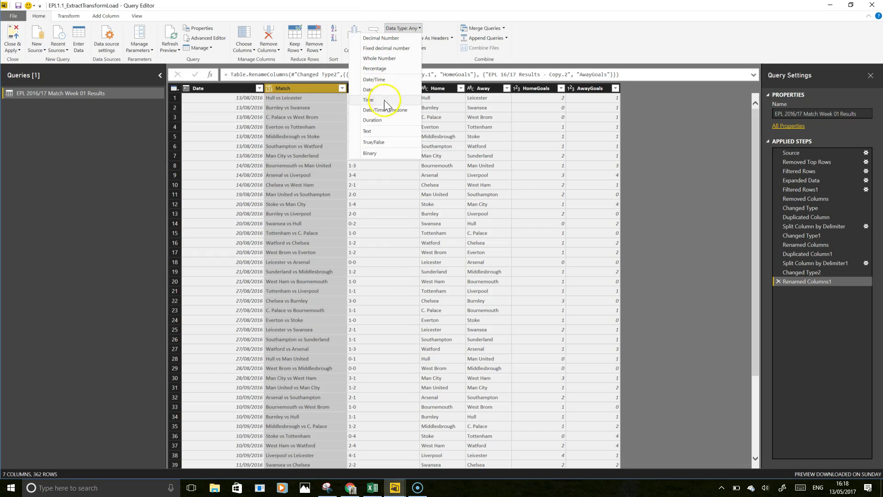
pyautogui.click(553, 57)
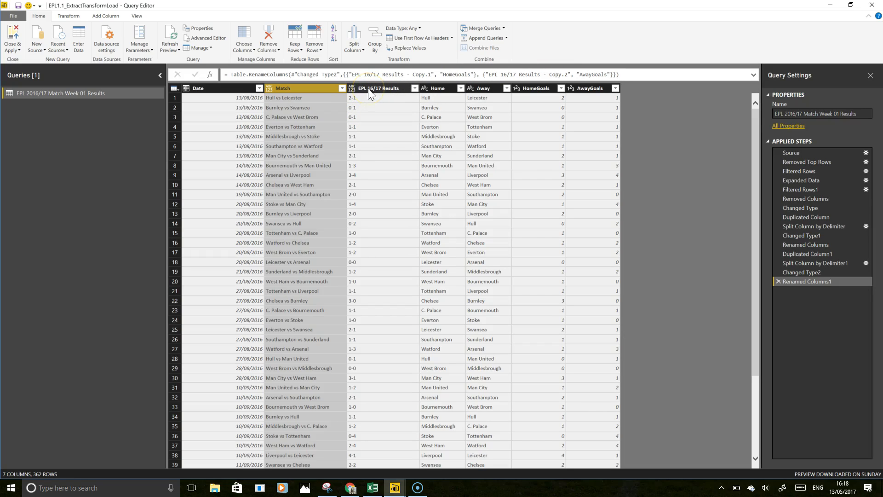
# Clean the text in the Home and Away columns together with the Clean format
pyautogui.click(435, 90)
pyautogui.click(481, 90)
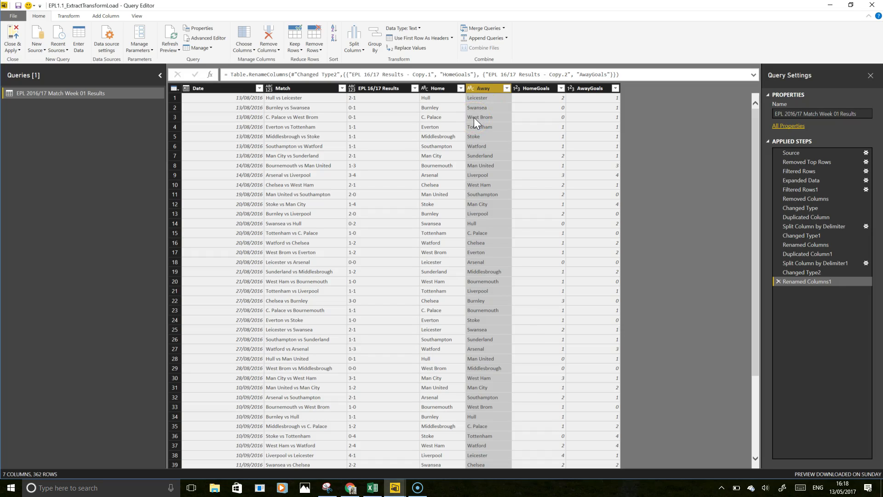
pyautogui.press('Left')
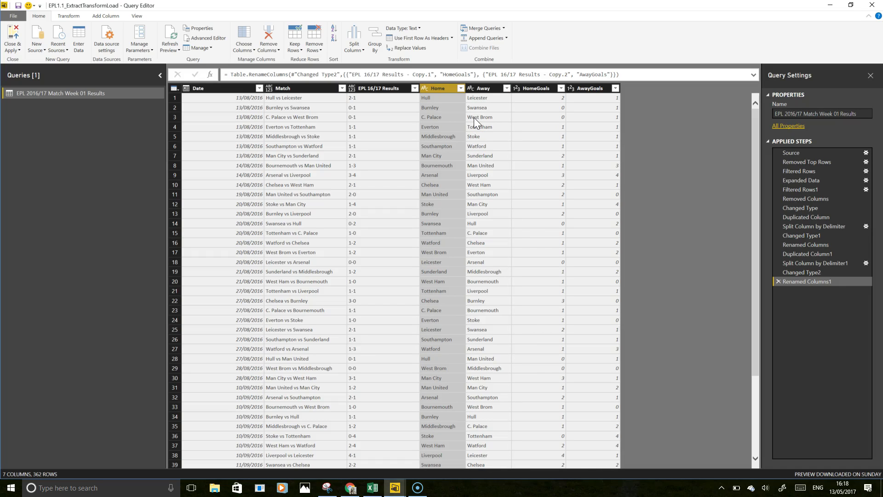
pyautogui.hotkey('shift', 'Right')
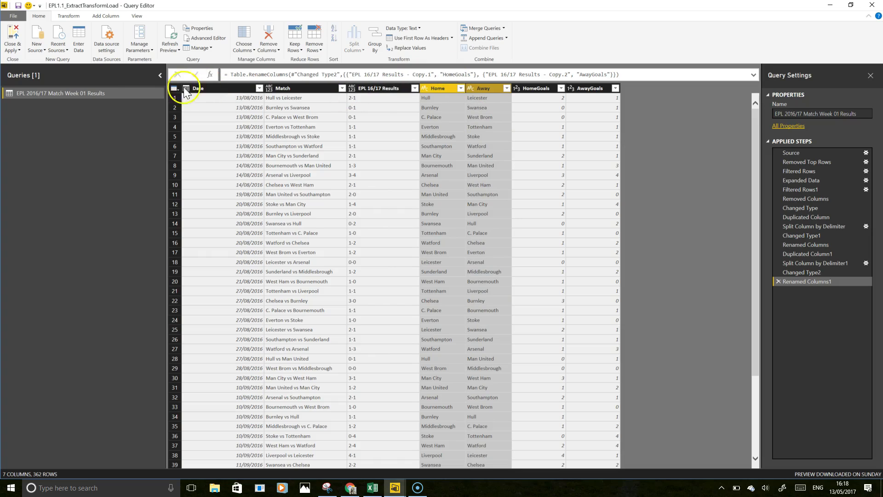
pyautogui.click(68, 17)
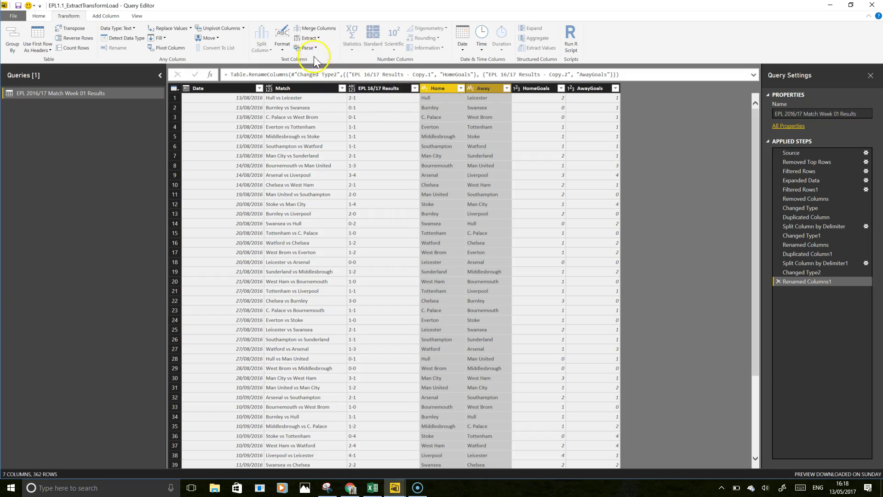
pyautogui.click(284, 50)
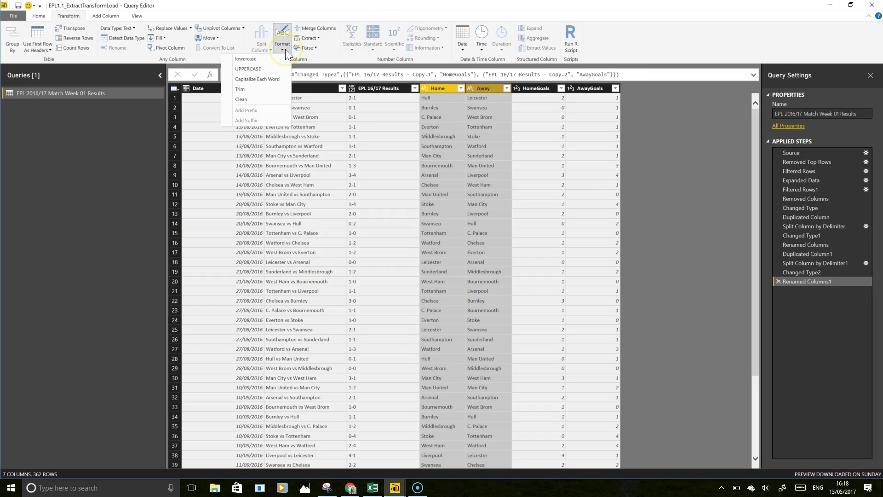
pyautogui.click(269, 98)
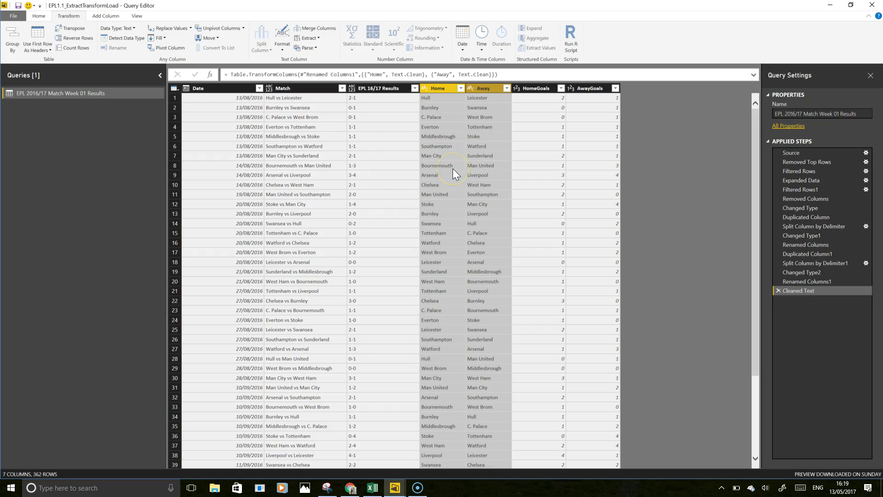
pyautogui.click(329, 235)
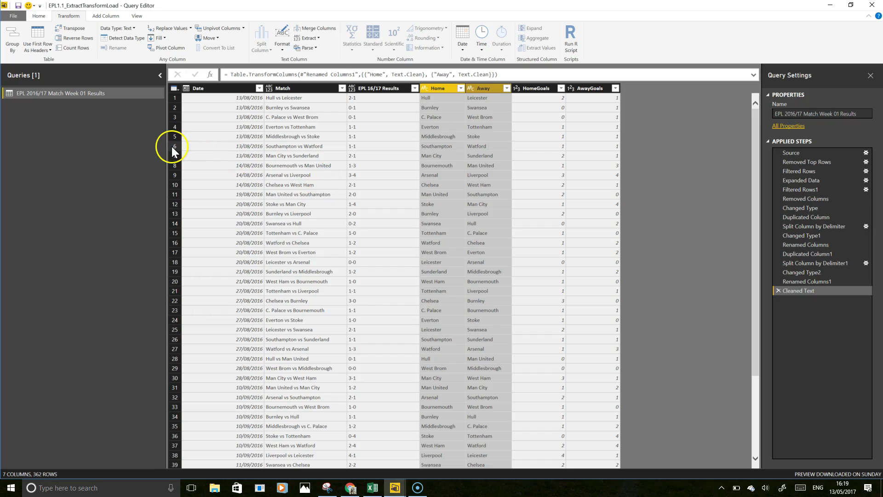
pyautogui.click(18, 6)
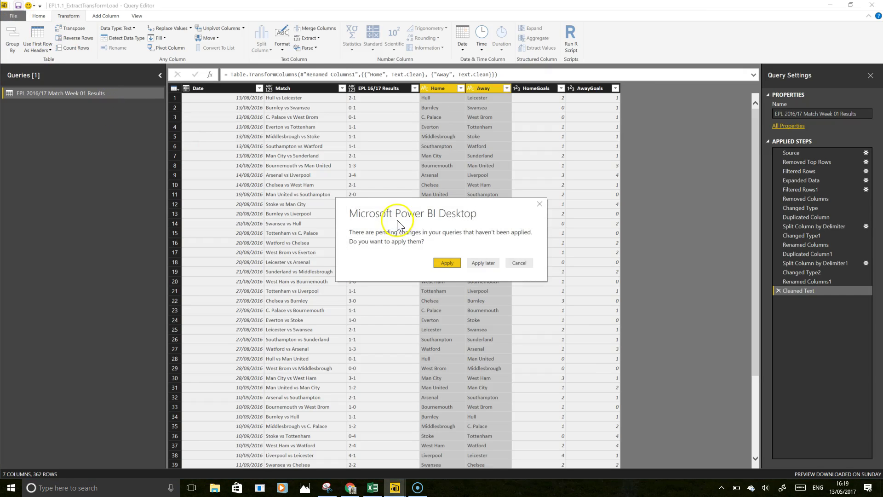
pyautogui.click(514, 271)
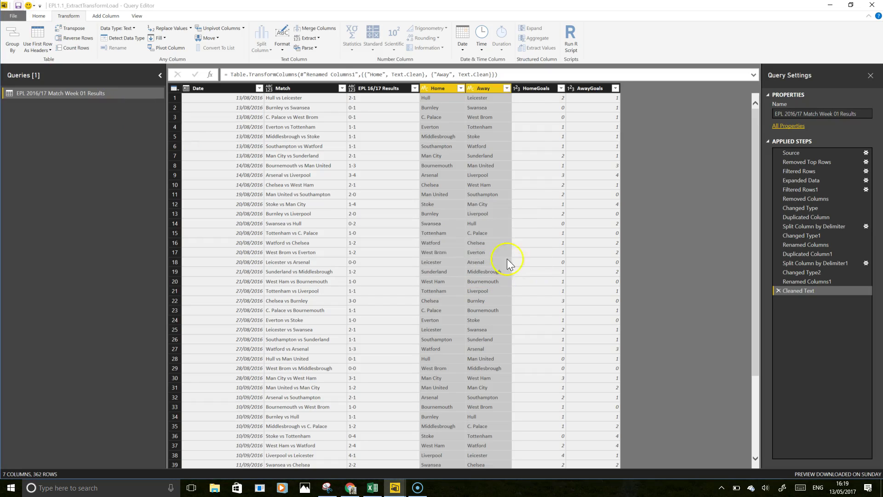
# Disable loading of the EPL 2016/17 Match Week 01 Results query into the report
pyautogui.rightClick(85, 93)
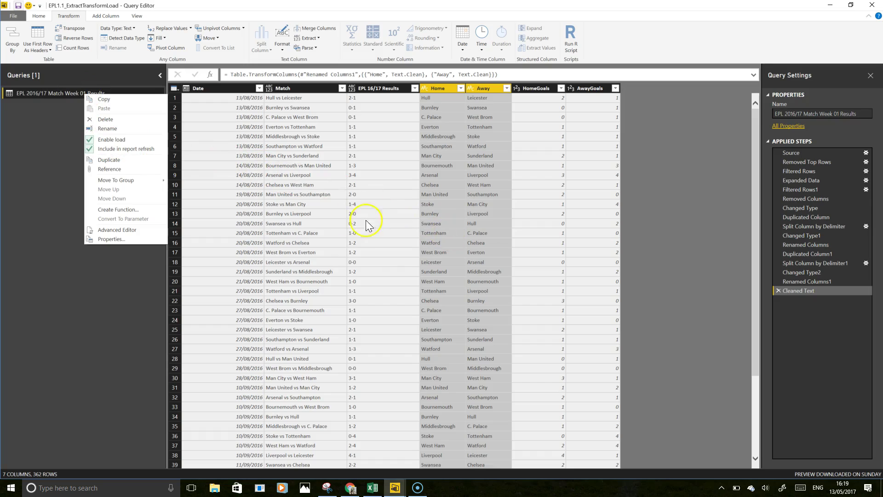
pyautogui.click(107, 141)
pyautogui.rightClick(93, 95)
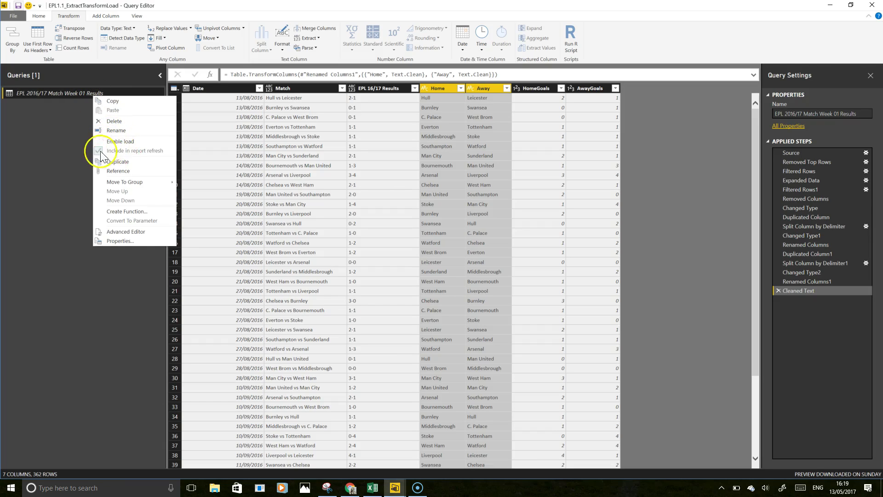
pyautogui.click(53, 137)
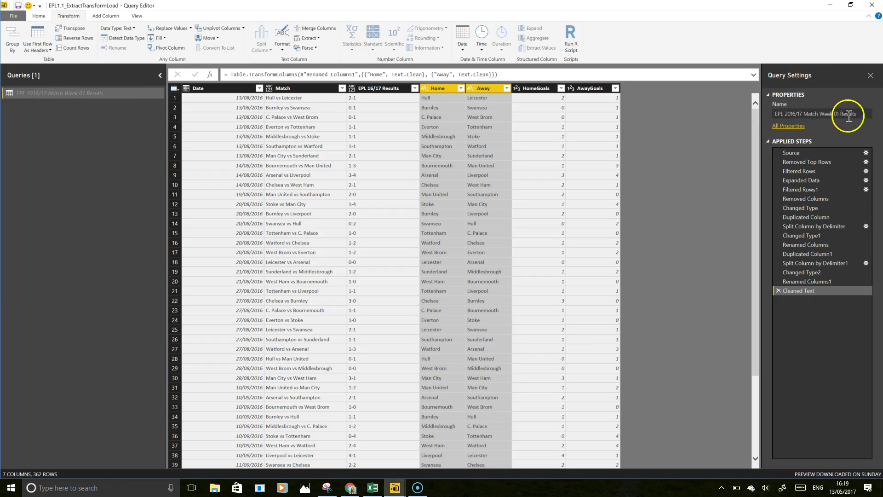
# Rename the EPL 2016/17 Match Week 01 Results query as WebDataExtract
pyautogui.moveTo(853, 114); pyautogui.dragTo(785, 114)
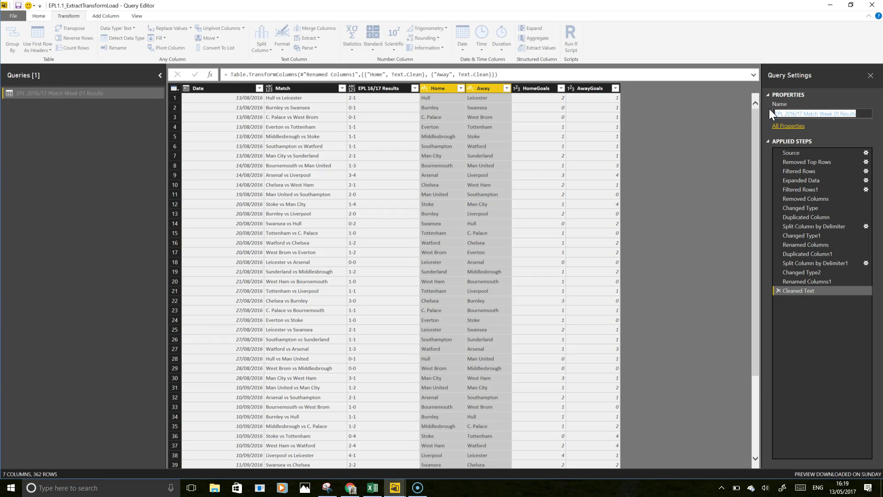
pyautogui.write('DataExtract')
pyautogui.click(770, 111)
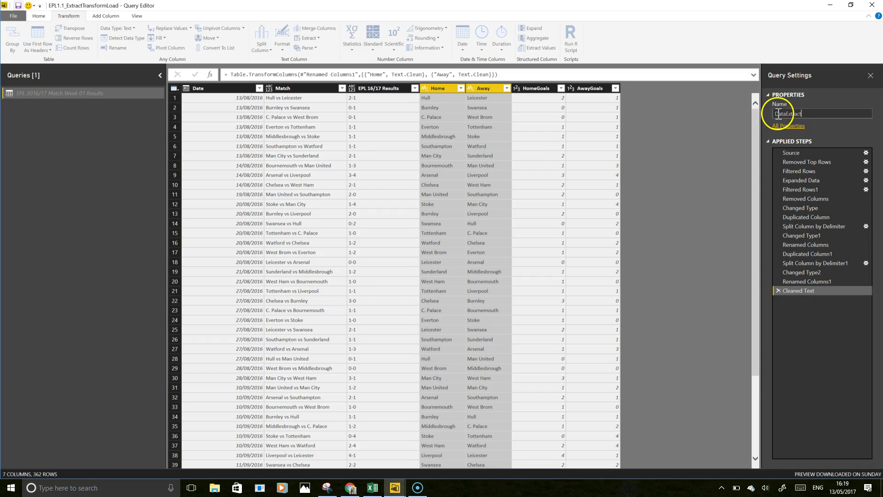
pyautogui.write('Web')
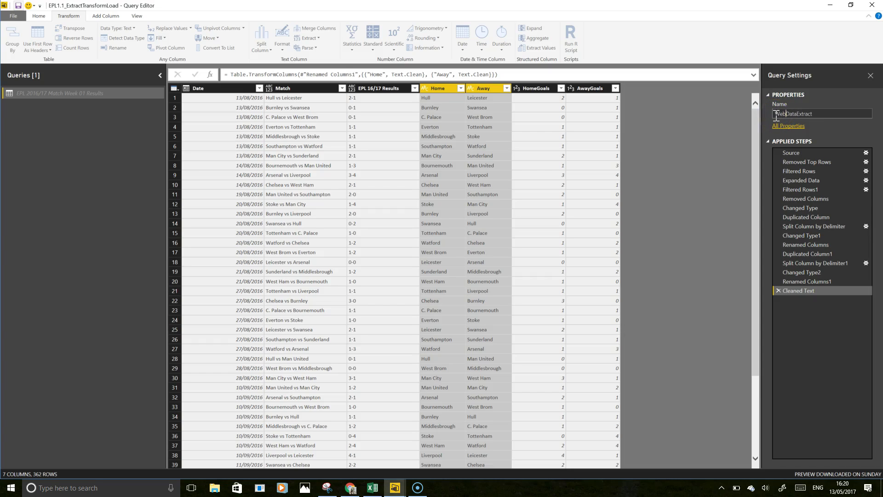
pyautogui.press('Return')
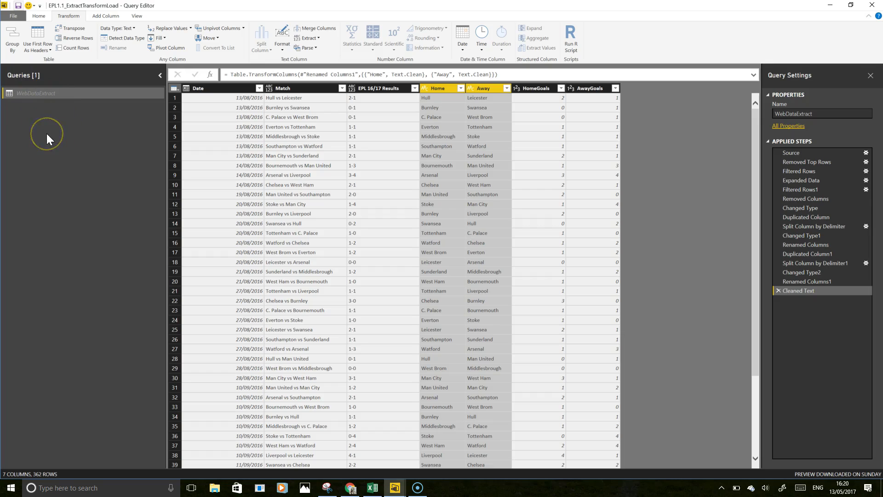
pyautogui.click(35, 102)
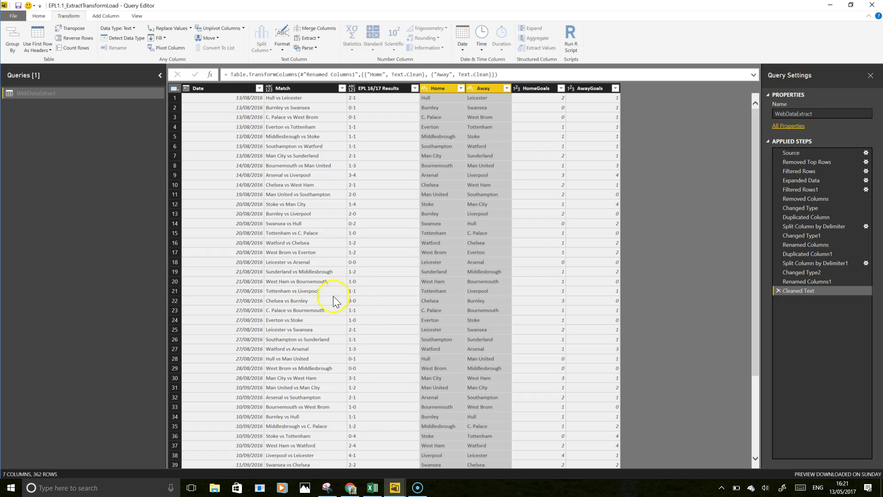
# Switch to the Excel workbook and examine the Team and Venue values in the green target table
pyautogui.click(373, 488)
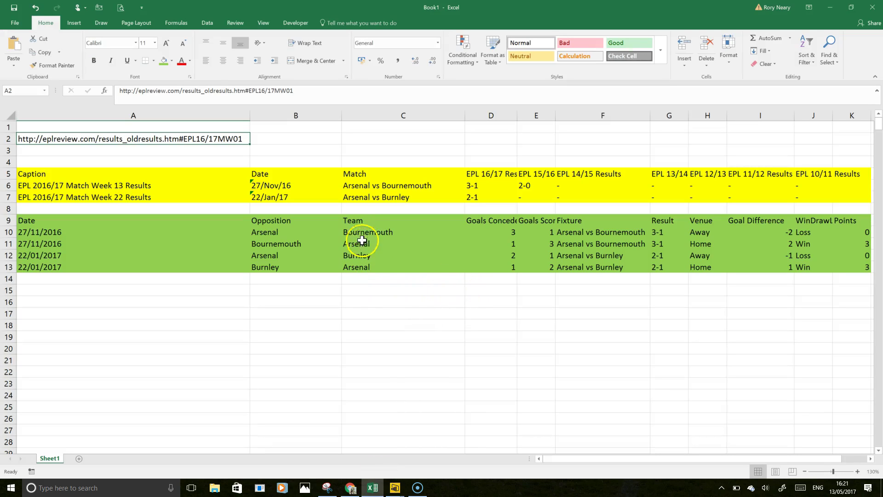
pyautogui.click(363, 221)
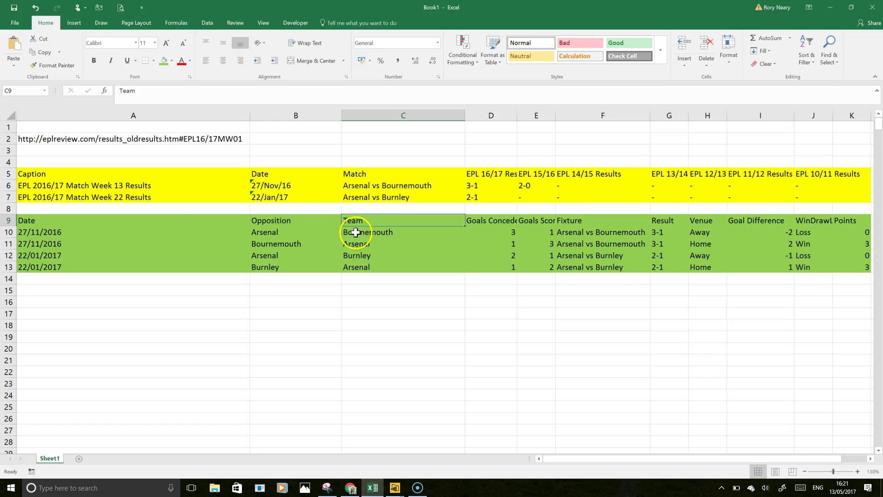
pyautogui.click(356, 233)
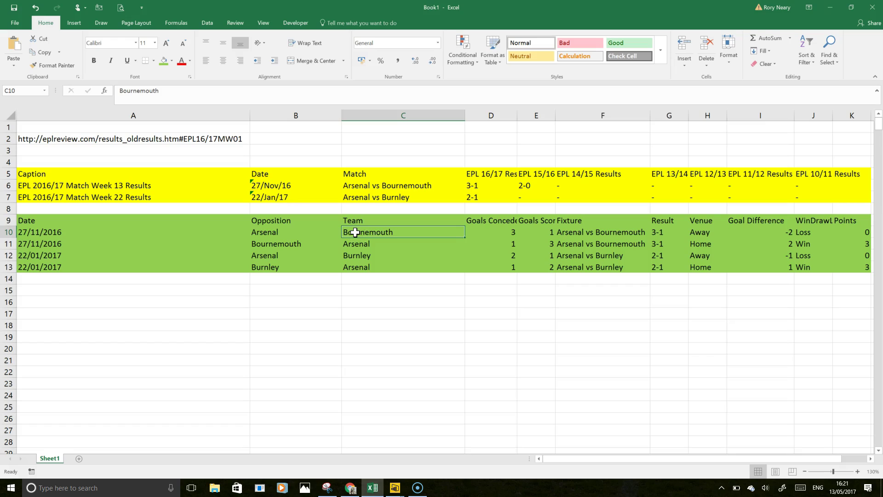
pyautogui.click(357, 244)
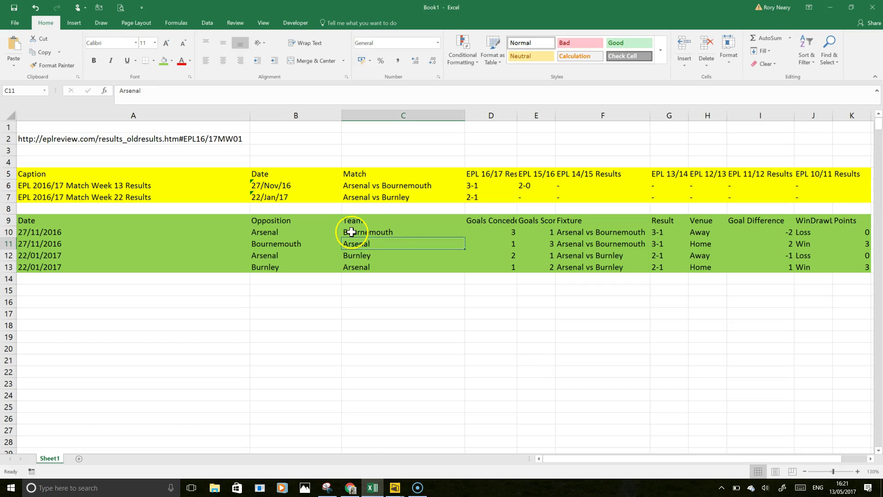
pyautogui.click(354, 233)
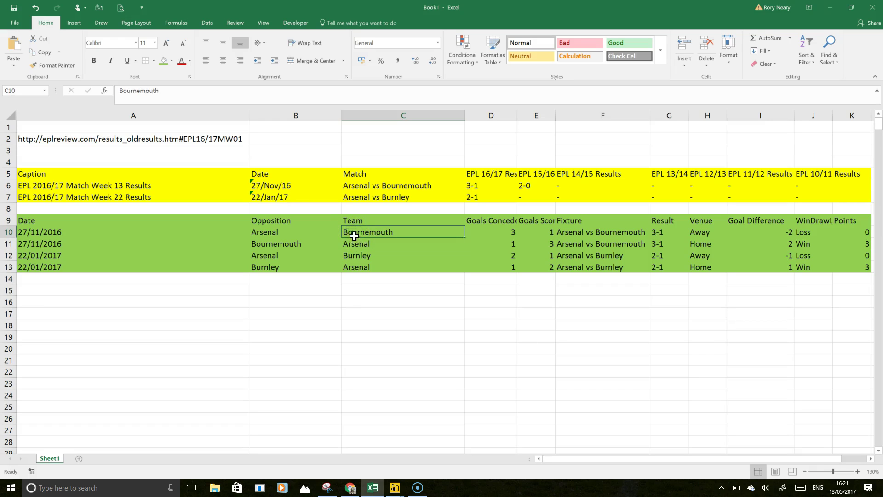
pyautogui.moveTo(355, 231); pyautogui.dragTo(355, 266)
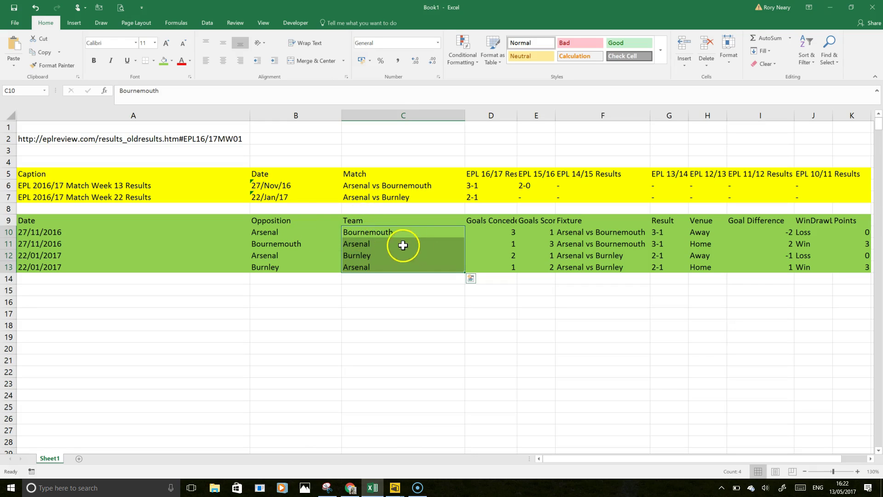
pyautogui.click(385, 234)
pyautogui.click(384, 244)
pyautogui.click(700, 244)
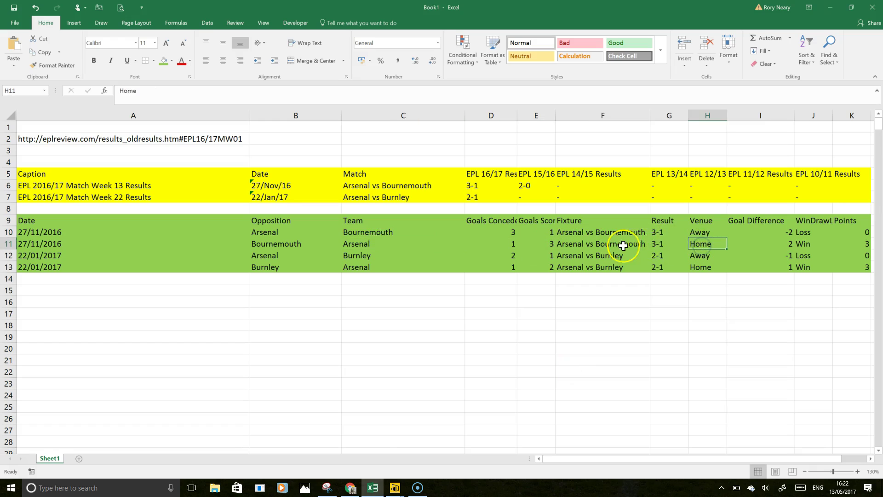
pyautogui.click(368, 232)
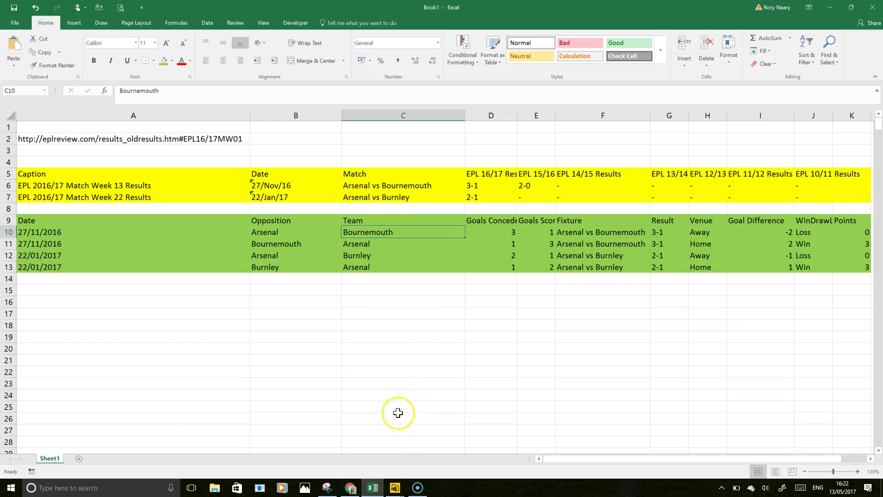
# Switch back to the Power BI Query Editor and create a new query that references WebDataExtract
pyautogui.click(398, 490)
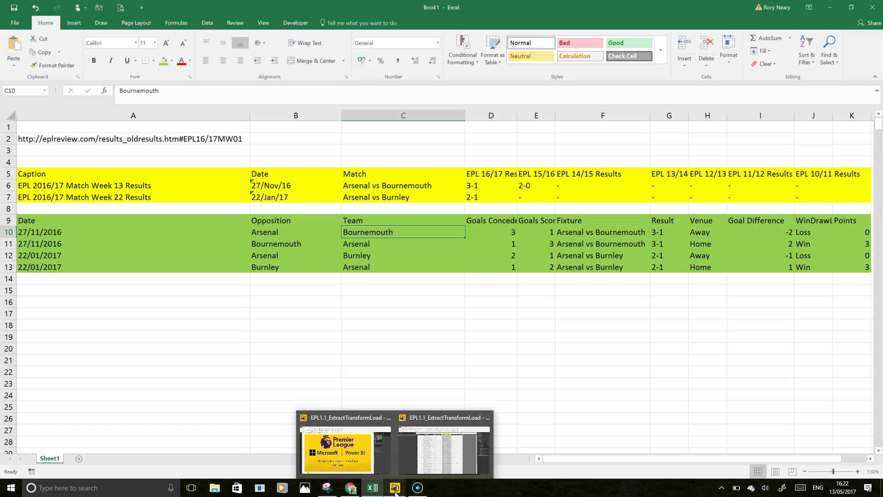
pyautogui.click(426, 468)
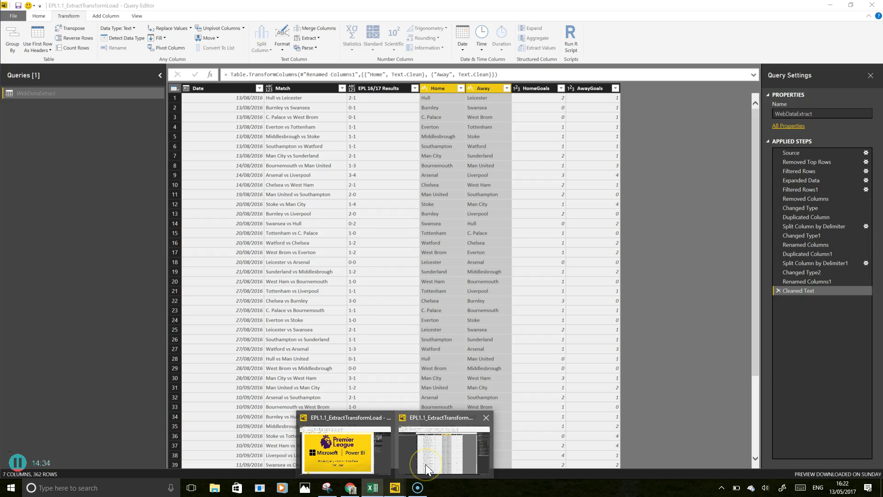
pyautogui.click(425, 464)
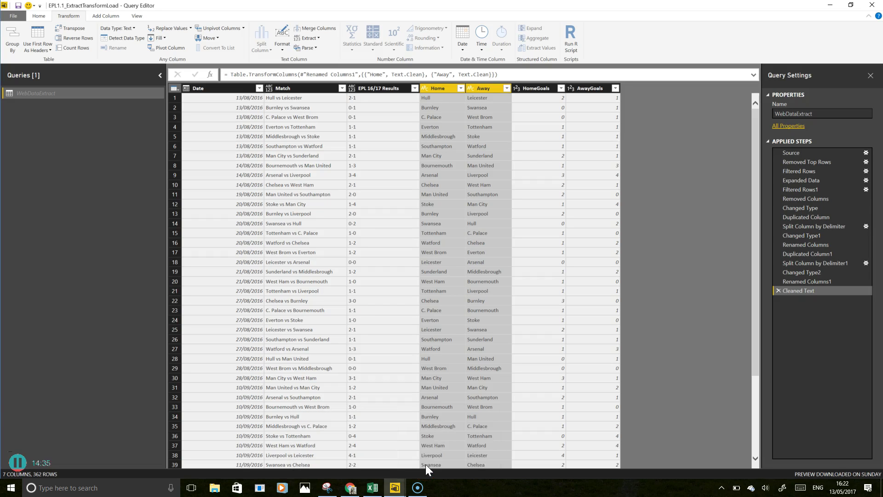
pyautogui.rightClick(40, 94)
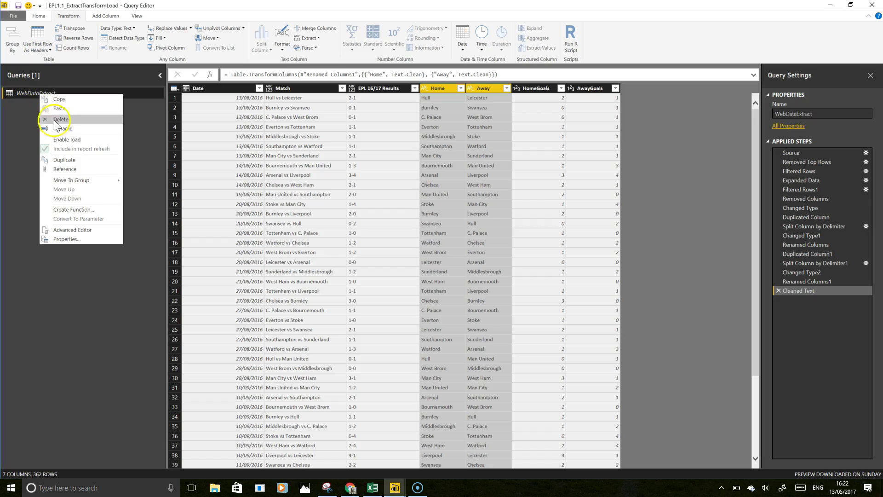
pyautogui.click(66, 171)
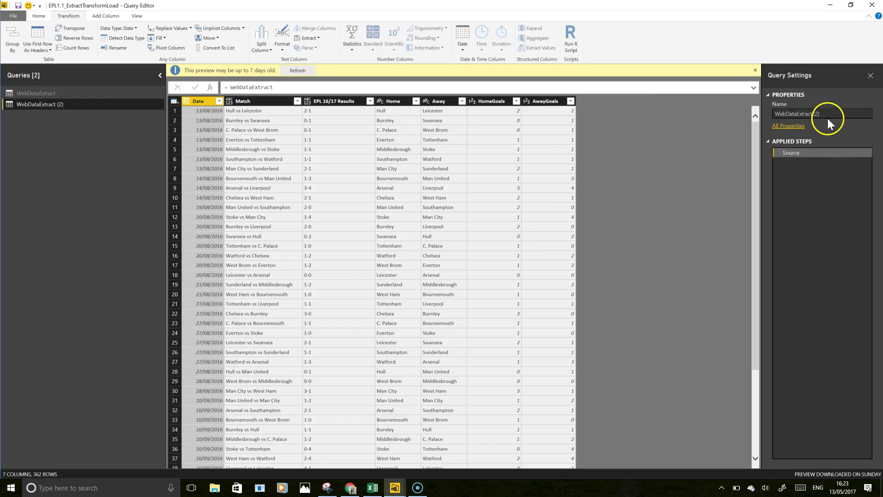
# Rename the new referenced query as HomeResult
pyautogui.moveTo(830, 113); pyautogui.dragTo(768, 109)
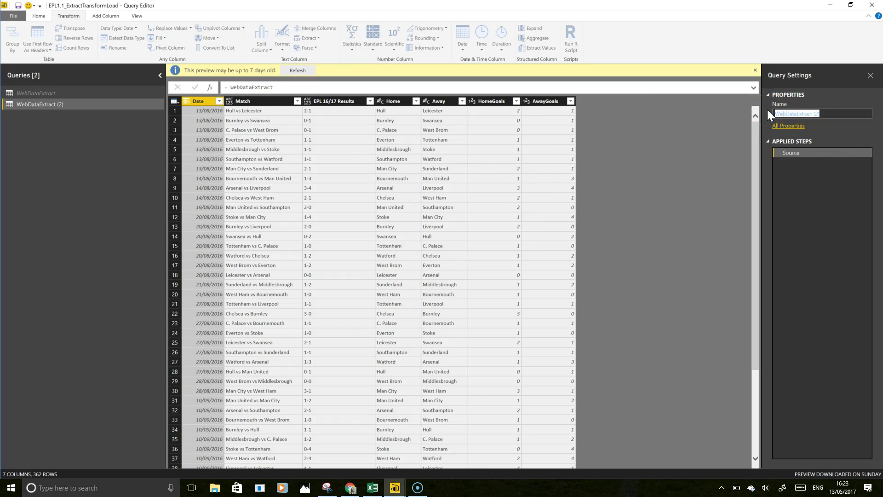
pyautogui.write('HomeRResul')
pyautogui.press('BackSpace')
pyautogui.press('BackSpace')
pyautogui.press('BackSpace')
pyautogui.press('BackSpace')
pyautogui.press('BackSpace')
pyautogui.write('esult')
pyautogui.press('Return')
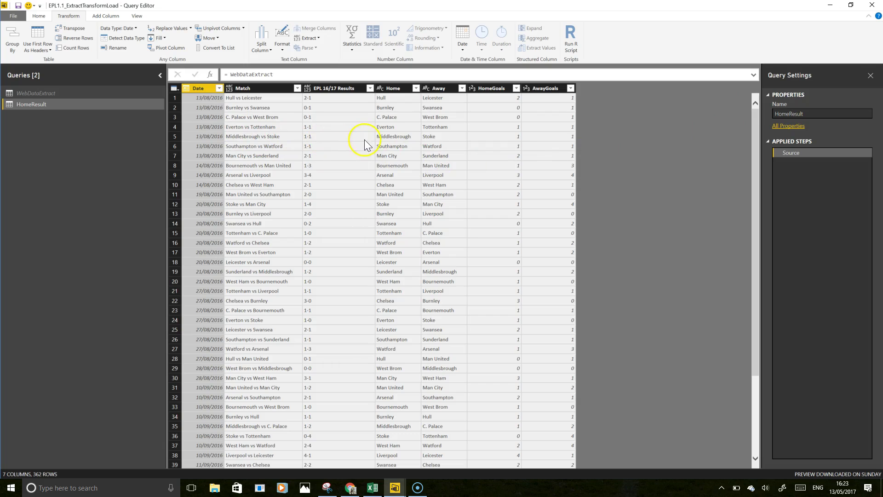
# Rename the Home column as Team and the Away column as Opposition in the HomeResult query
pyautogui.doubleClick(394, 89)
pyautogui.write('Team')
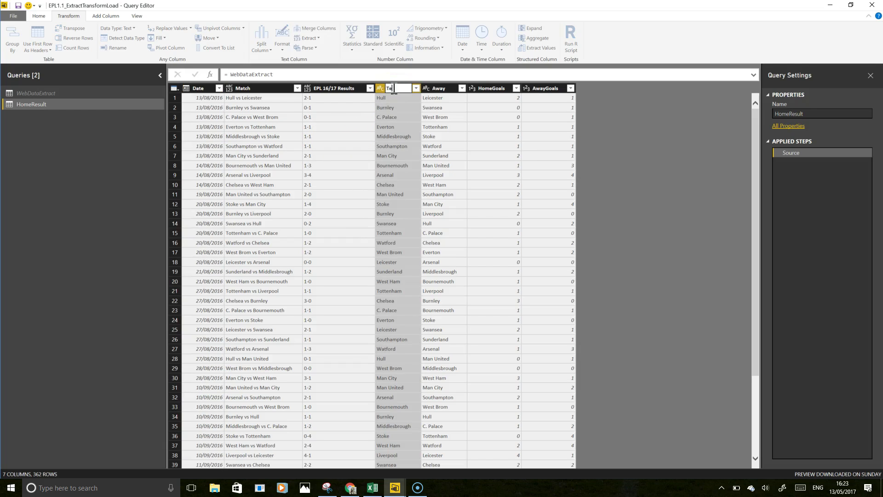
pyautogui.press('Return')
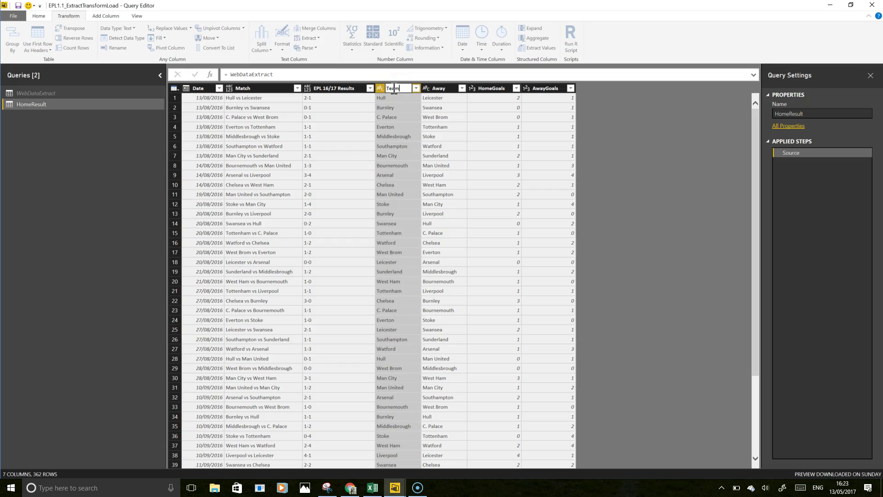
pyautogui.doubleClick(438, 89)
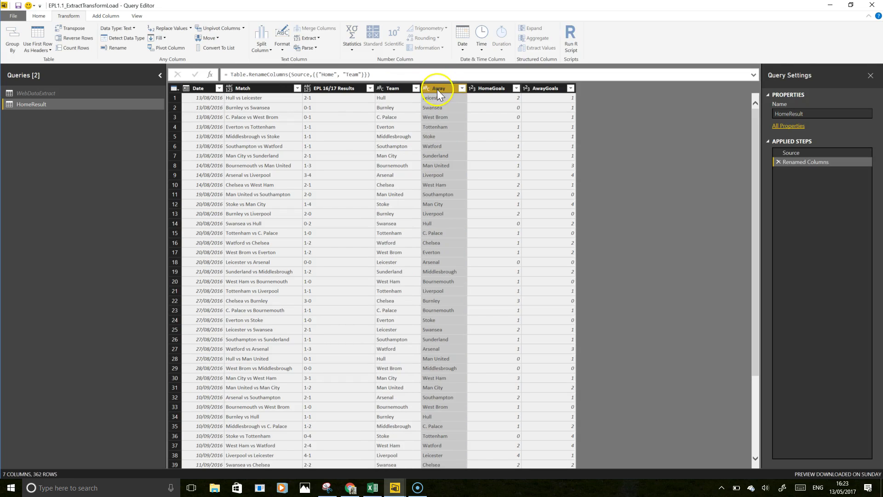
pyautogui.write('Opposition')
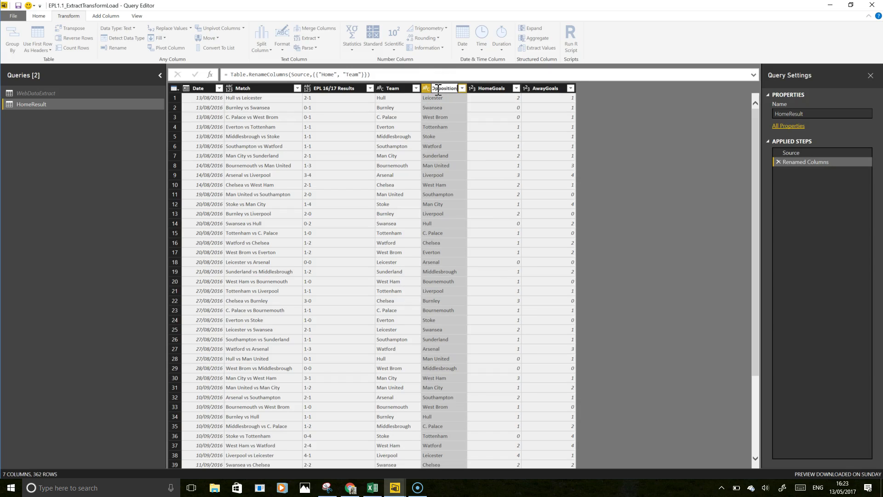
pyautogui.click(485, 87)
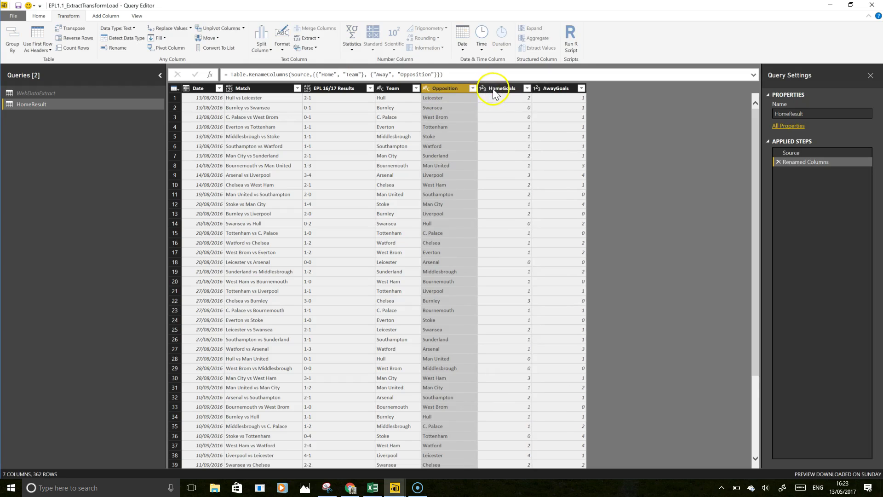
# Rename the HomeGoals column as Goals Scored, with a space between the two words
pyautogui.doubleClick(494, 88)
pyautogui.write('Goals')
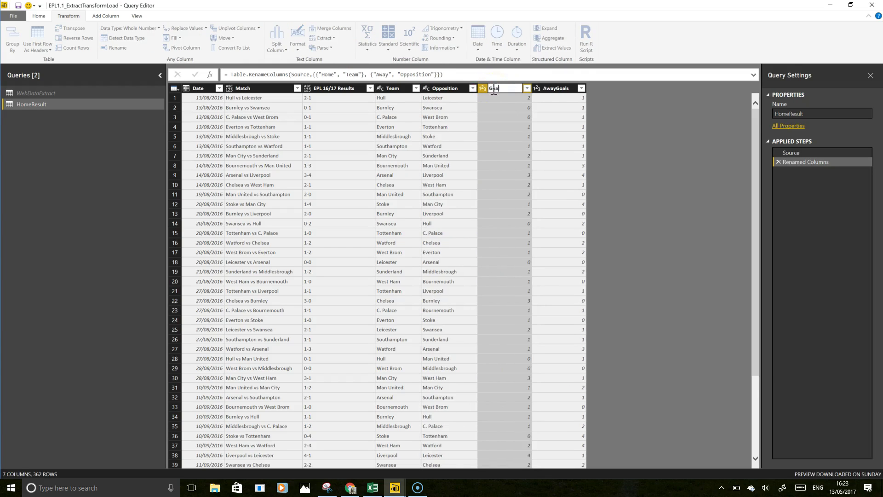
pyautogui.write('Scored')
pyautogui.click(553, 89)
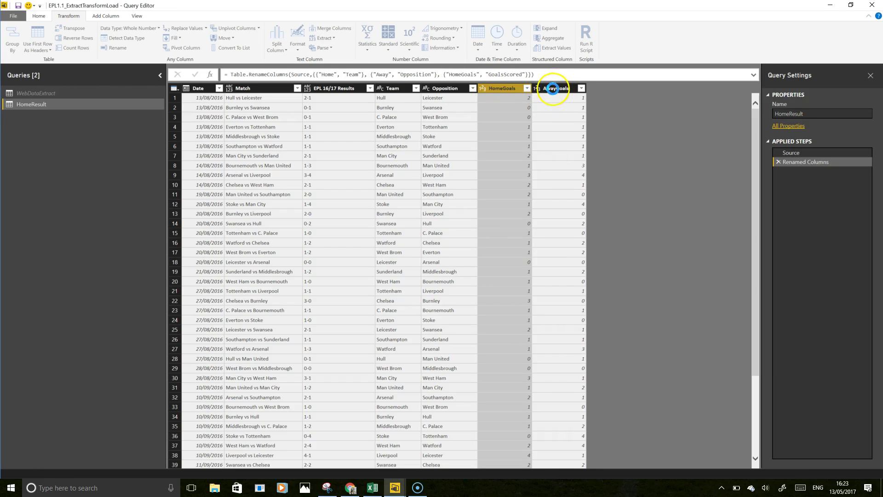
pyautogui.doubleClick(501, 87)
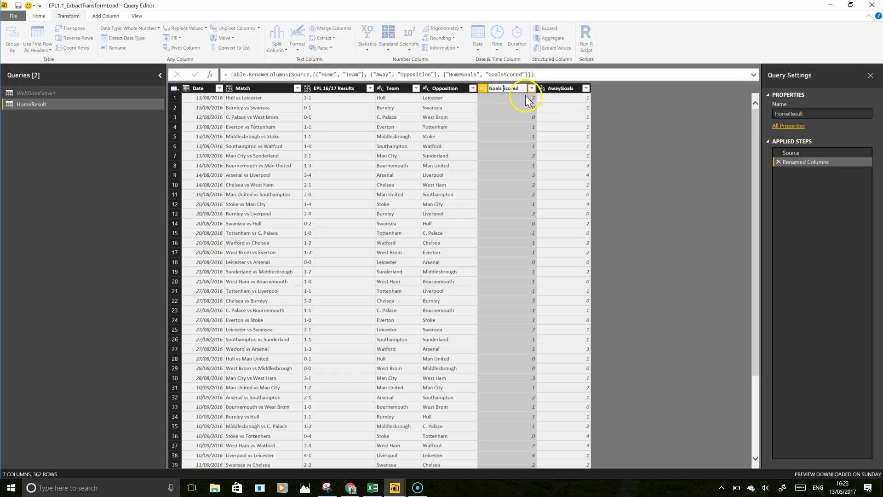
pyautogui.click(555, 89)
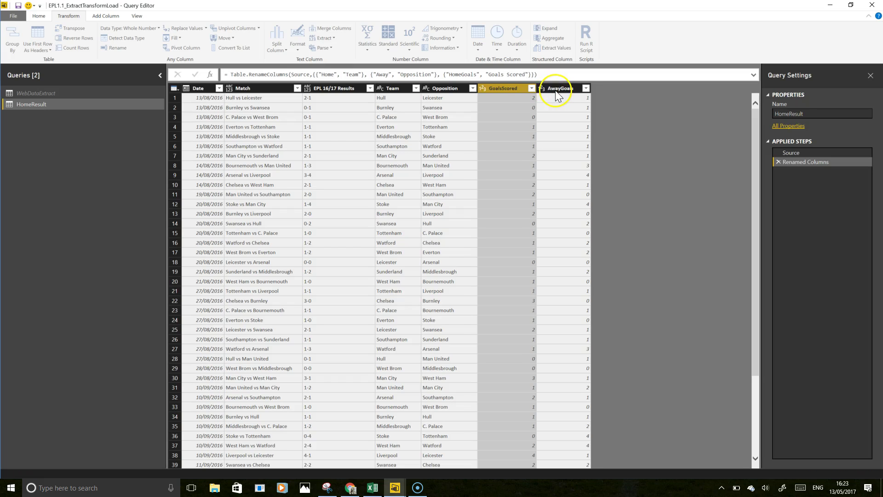
# Rename the AwayGoals column as Goals Conceded
pyautogui.doubleClick(560, 88)
pyautogui.write('Goals Conceded')
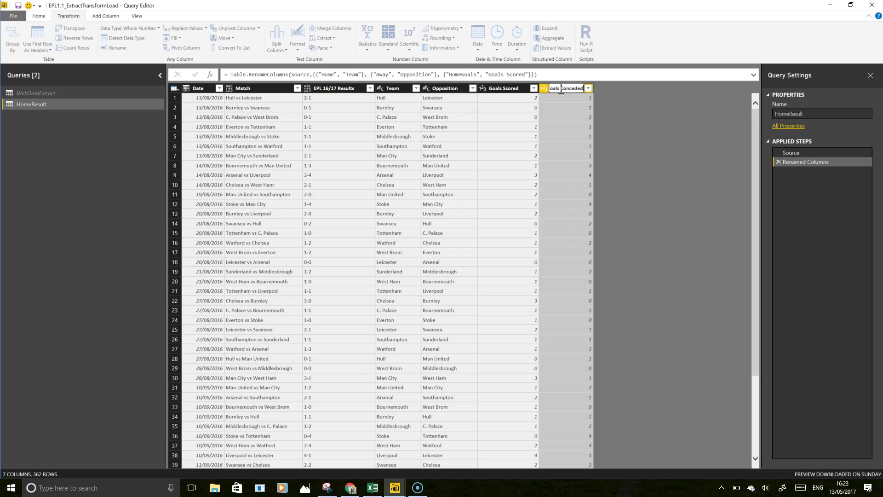
pyautogui.press('Return')
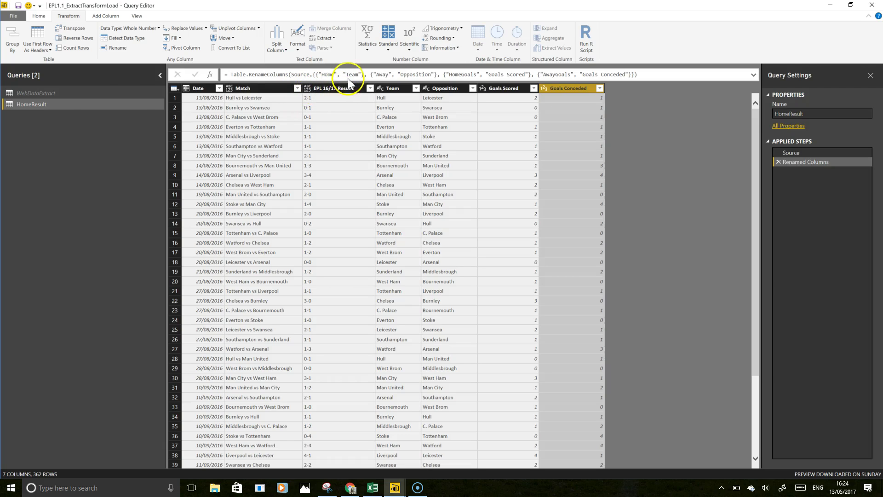
# Rename the EPL 16/17 Results column as Scoreline in the WebDataExtract query
pyautogui.click(92, 92)
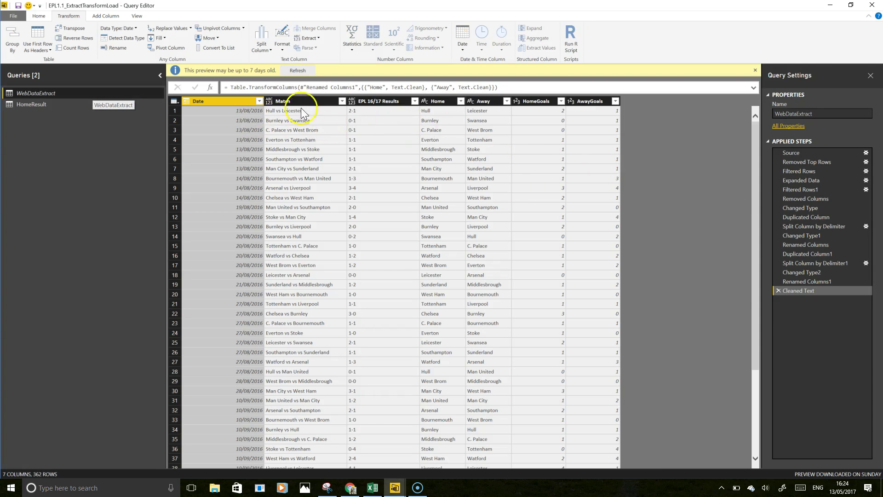
pyautogui.click(372, 102)
pyautogui.doubleClick(371, 102)
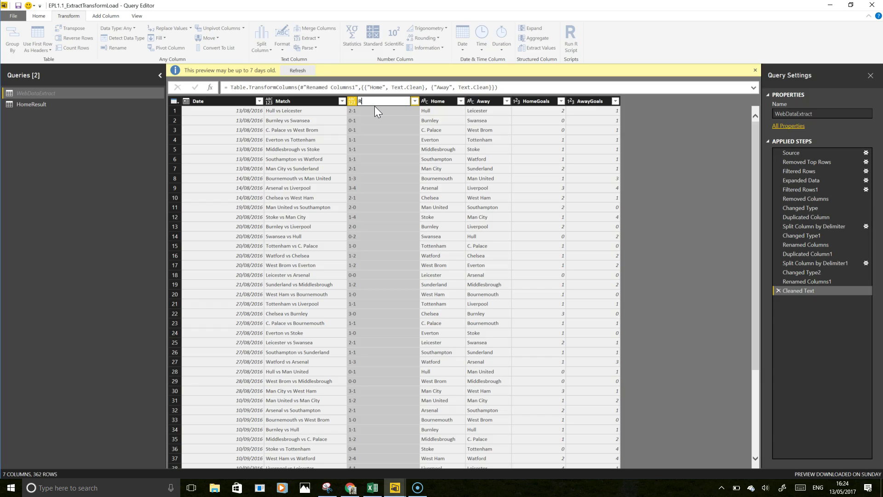
pyautogui.write('Scoreline')
pyautogui.press('Return')
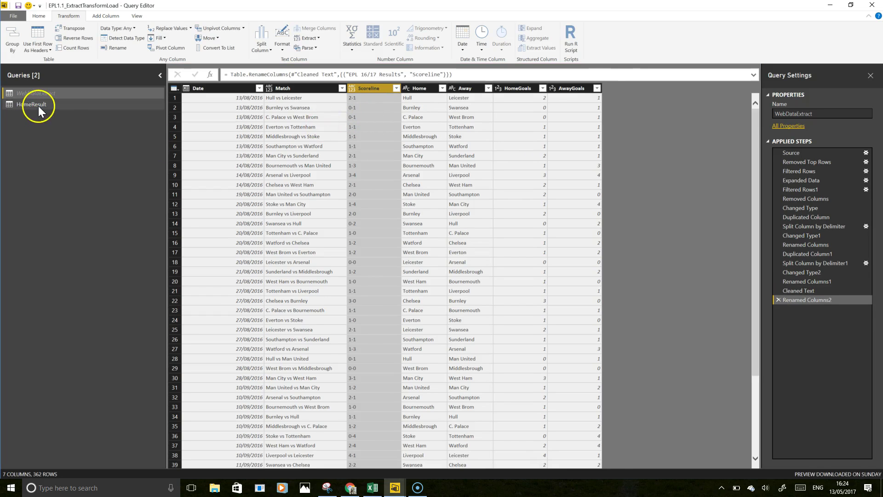
# Return to the HomeResult query and compare its columns at the Source and Renamed Columns steps
pyautogui.click(37, 105)
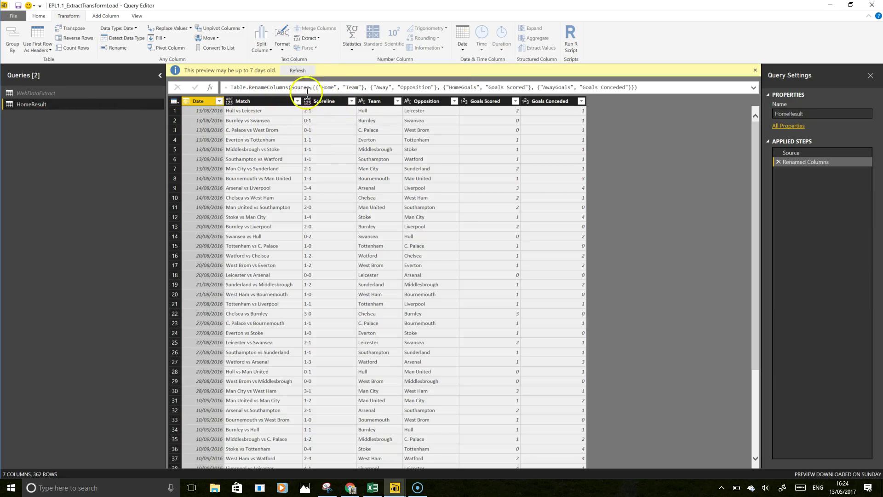
pyautogui.click(806, 154)
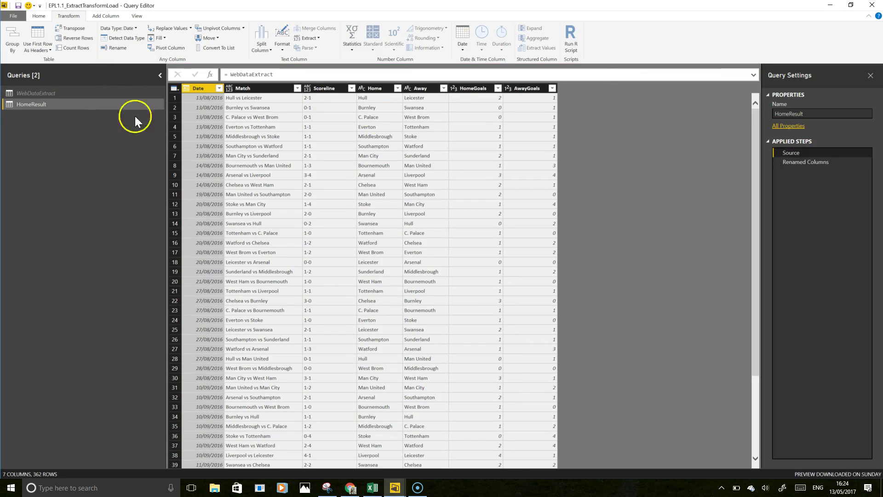
pyautogui.click(814, 162)
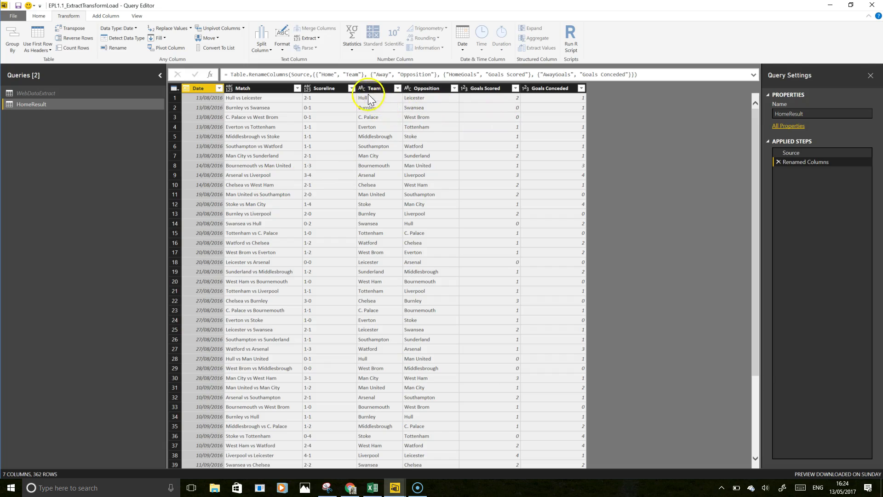
# Check the target table's headings in the Excel workbook and add a Venue custom column to HomeResult with the formula = "Home"
pyautogui.rightClick(555, 89)
pyautogui.click(106, 15)
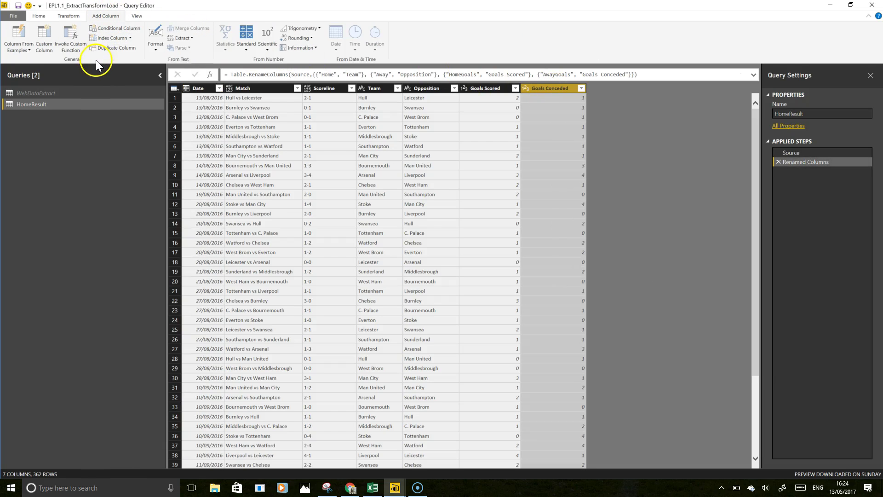
pyautogui.click(44, 34)
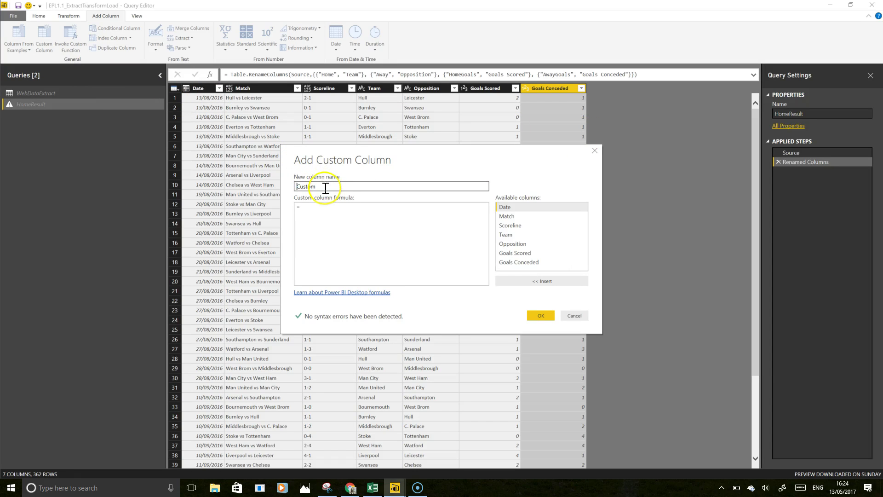
pyautogui.moveTo(322, 188); pyautogui.dragTo(291, 188)
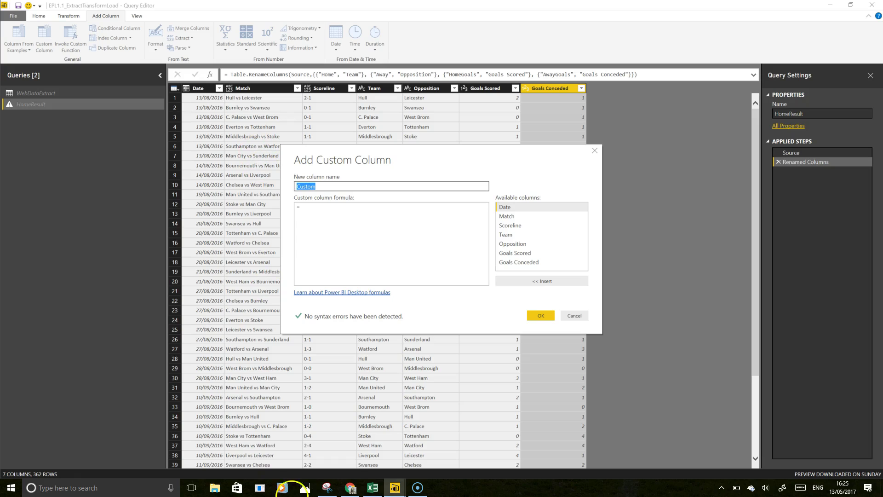
pyautogui.click(373, 489)
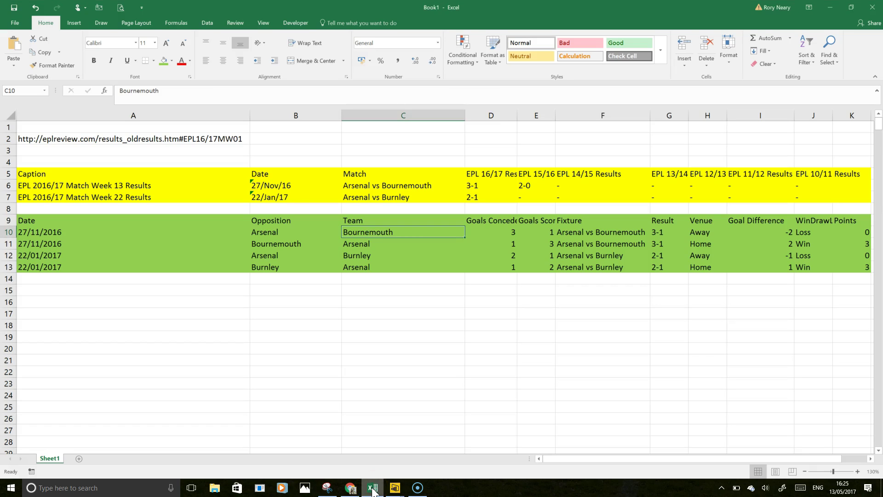
pyautogui.click(376, 490)
pyautogui.click(374, 489)
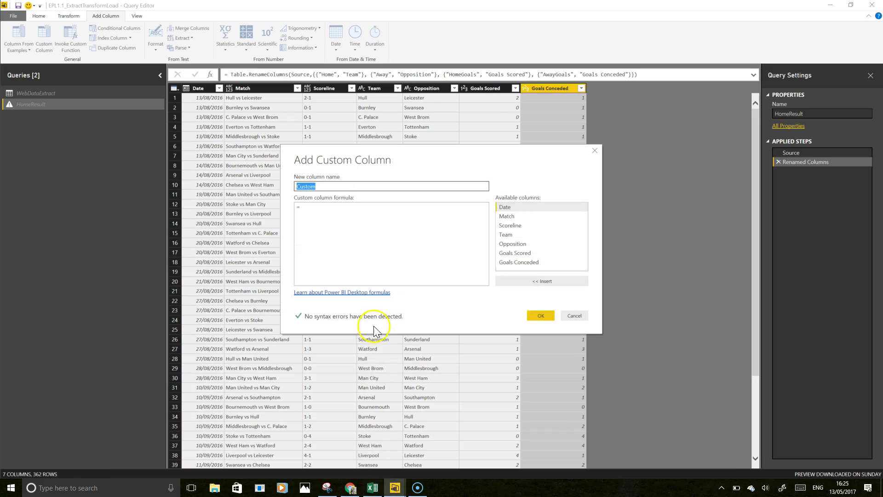
pyautogui.write('Venue')
pyautogui.click(338, 205)
pyautogui.write('"Home"')
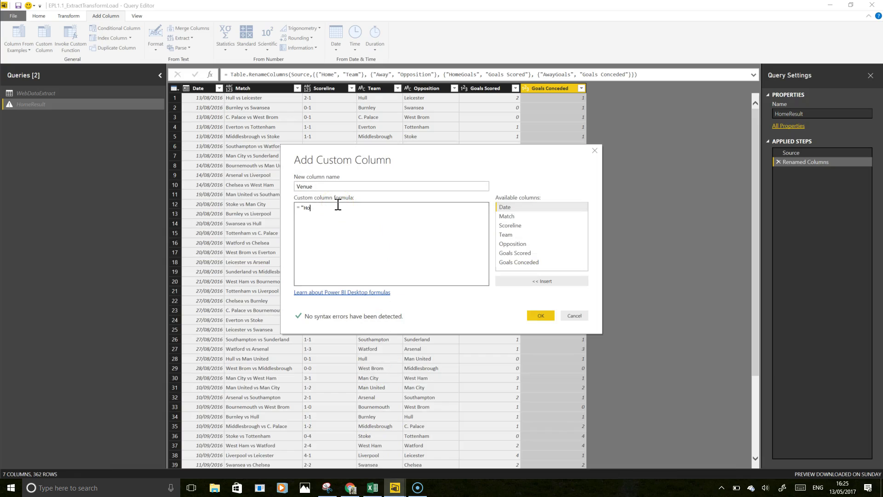
pyautogui.click(538, 315)
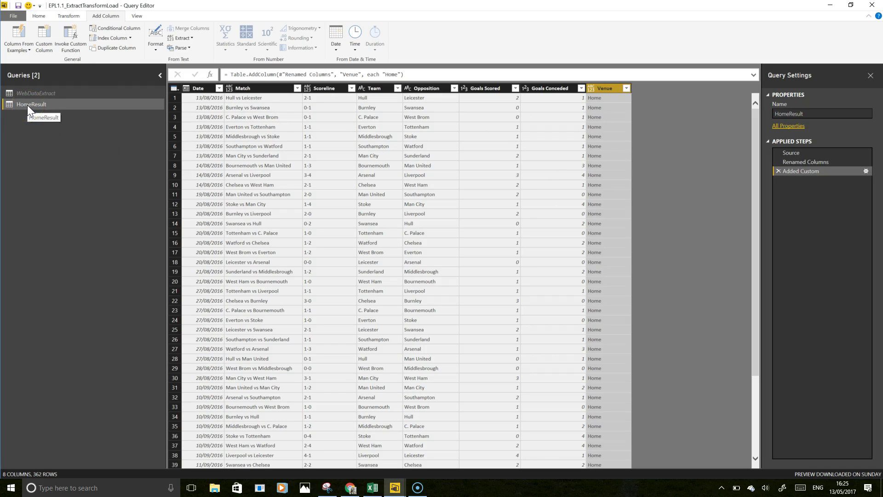
# Create another new query that references WebDataExtract
pyautogui.moveTo(29, 93); pyautogui.dragTo(35, 114)
pyautogui.click(34, 94)
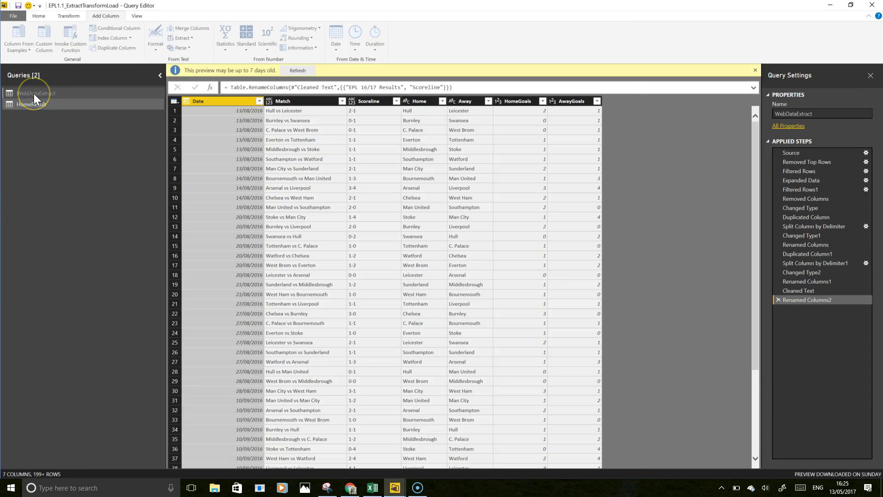
pyautogui.rightClick(34, 93)
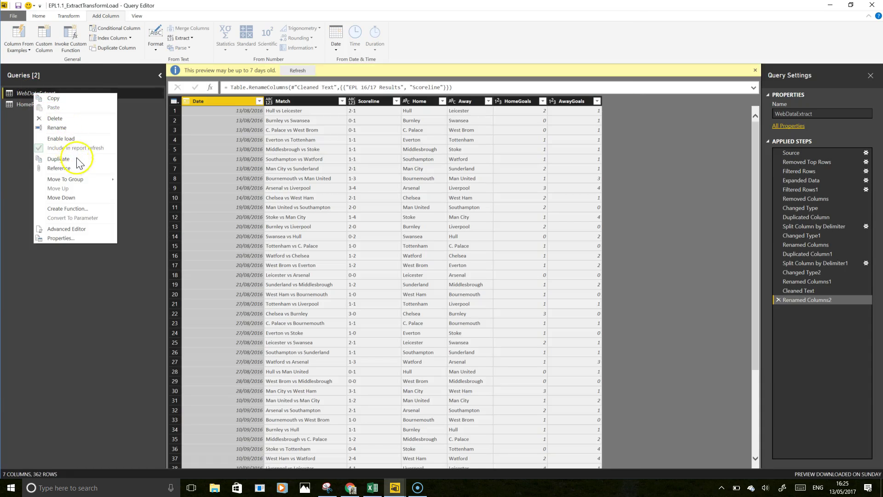
pyautogui.press('Escape')
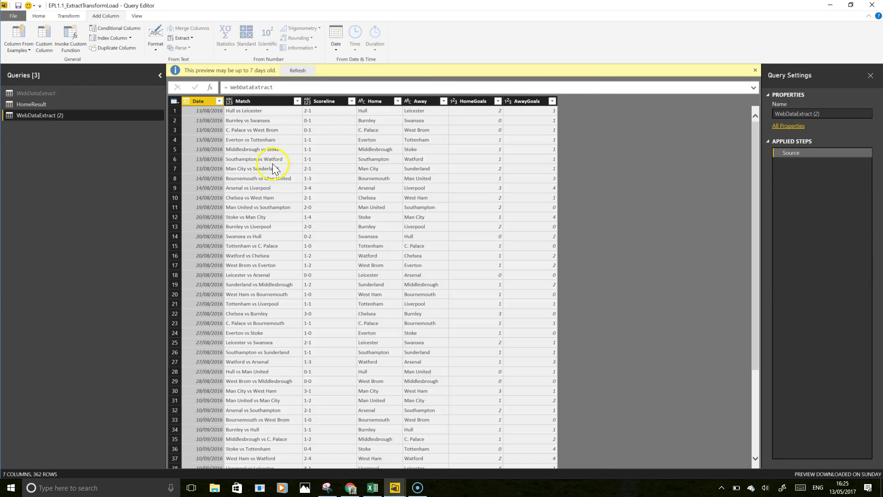
# Rename the Away column as Team and the Home column as Opposition in the new referenced query
pyautogui.doubleClick(419, 102)
pyautogui.write('?')
pyautogui.press('BackSpace')
pyautogui.write('Team')
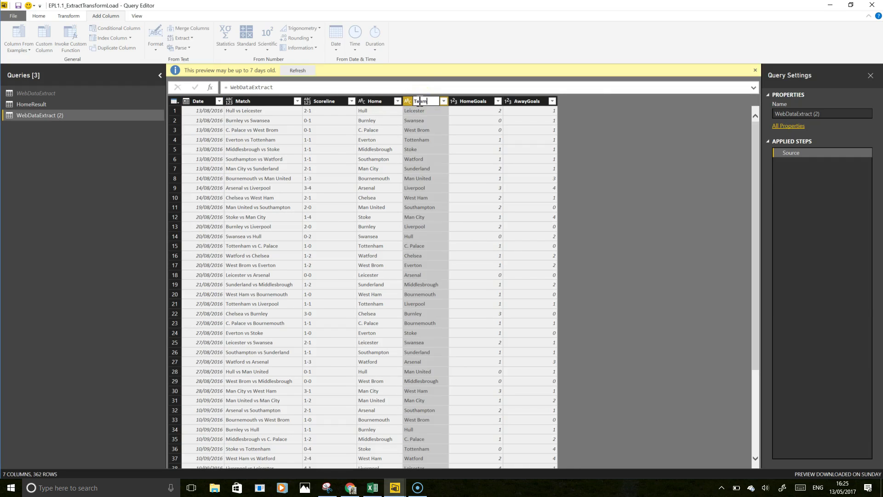
pyautogui.press('Return')
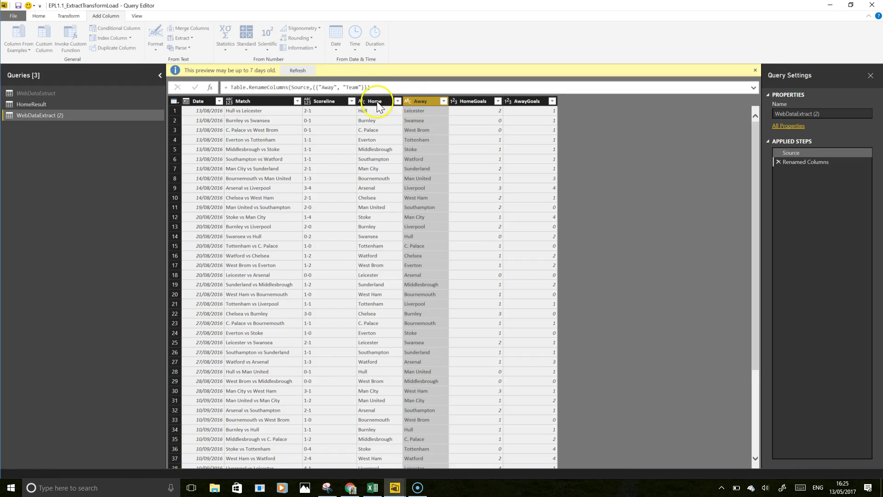
pyautogui.doubleClick(377, 89)
pyautogui.write('Opposition')
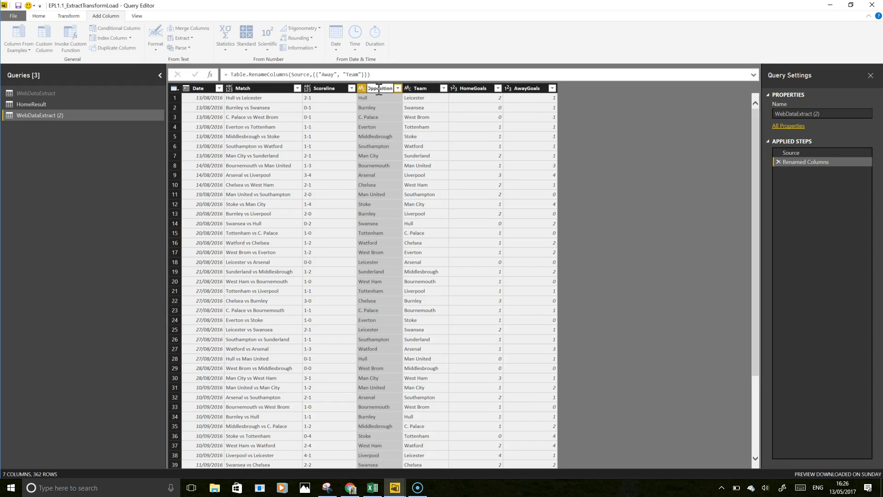
pyautogui.click(465, 88)
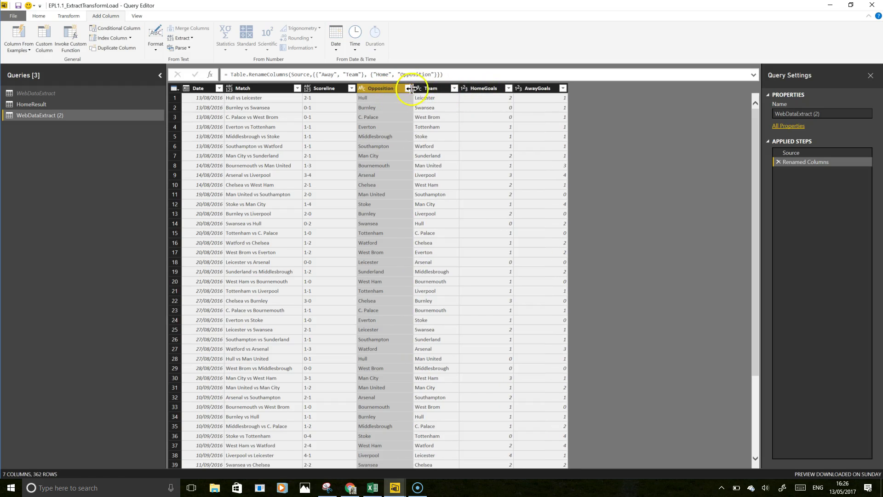
# Try to rename the HomeGoals column as Goals Conceded and the AwayGoals column as Goals Scored
pyautogui.doubleClick(479, 89)
pyautogui.write('Goals Conceded')
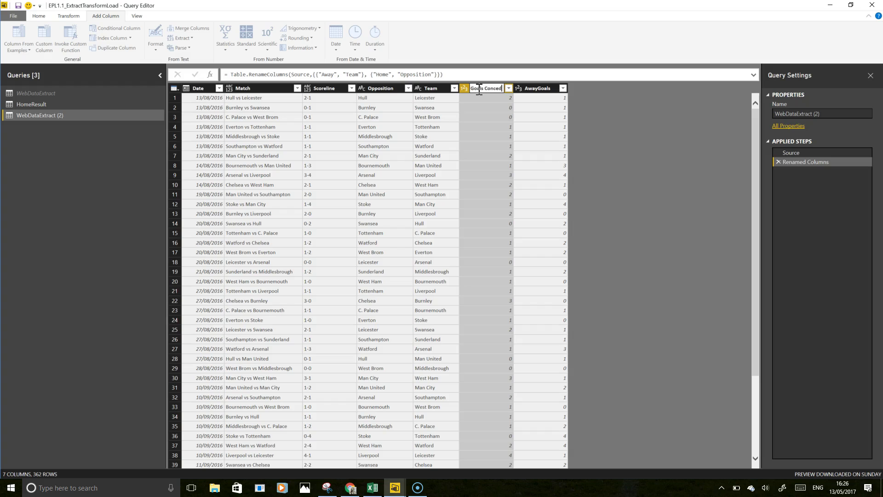
pyautogui.click(538, 88)
pyautogui.doubleClick(543, 89)
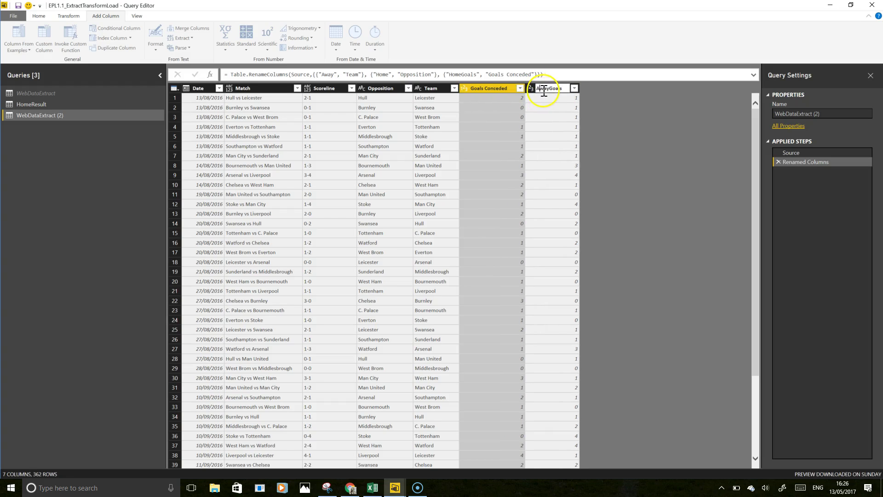
pyautogui.write('Goals Scored')
pyautogui.press('Return')
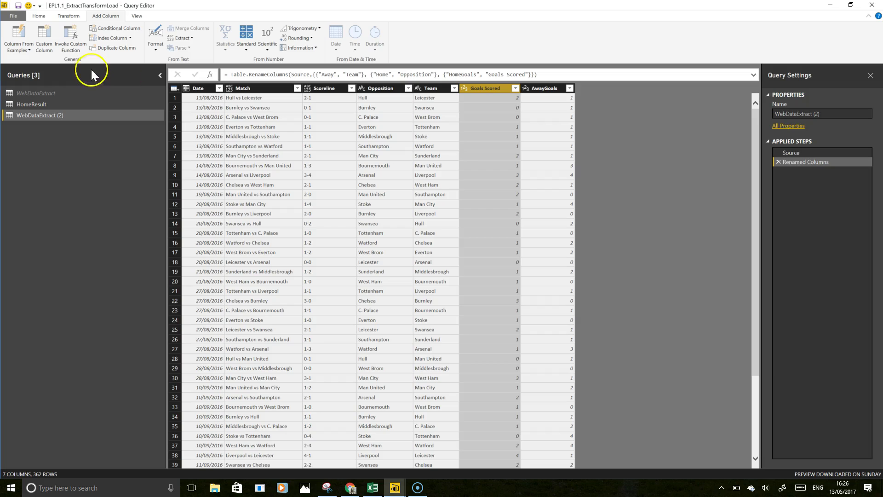
# Add a custom column named Venue to the WebDataExtract (2) query with the formula = "Away"
pyautogui.click(45, 45)
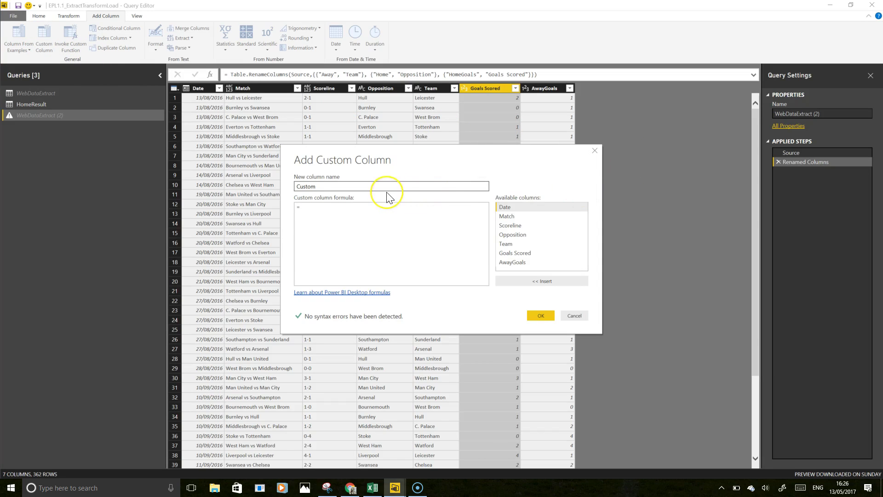
pyautogui.press('Delete')
pyautogui.press('Delete')
pyautogui.press('Delete')
pyautogui.press('Delete')
pyautogui.press('Delete')
pyautogui.press('Delete')
pyautogui.write('Venue')
pyautogui.click(381, 209)
pyautogui.write('"Away"')
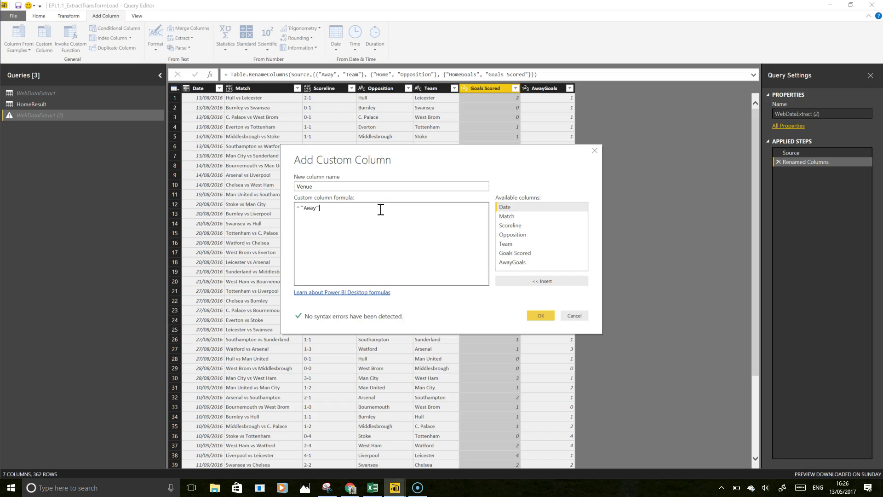
pyautogui.click(541, 316)
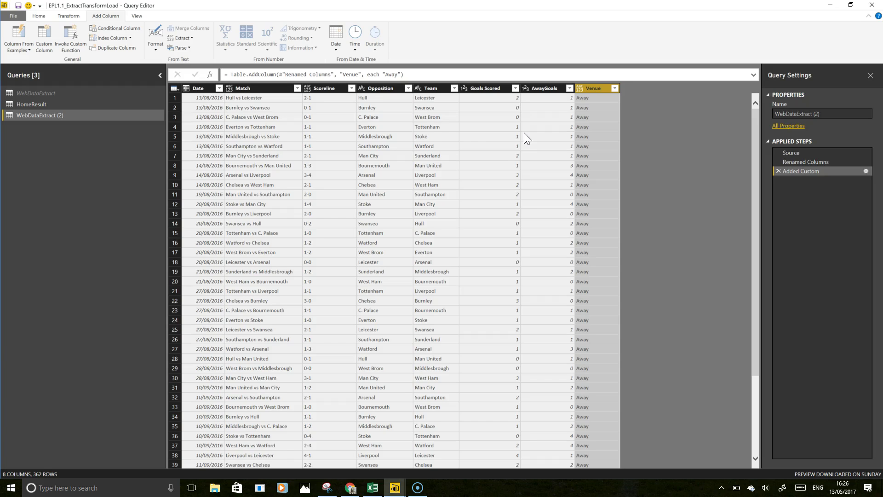
# Rename the WebDataExtract (2) query as AwayResult
pyautogui.click(832, 113)
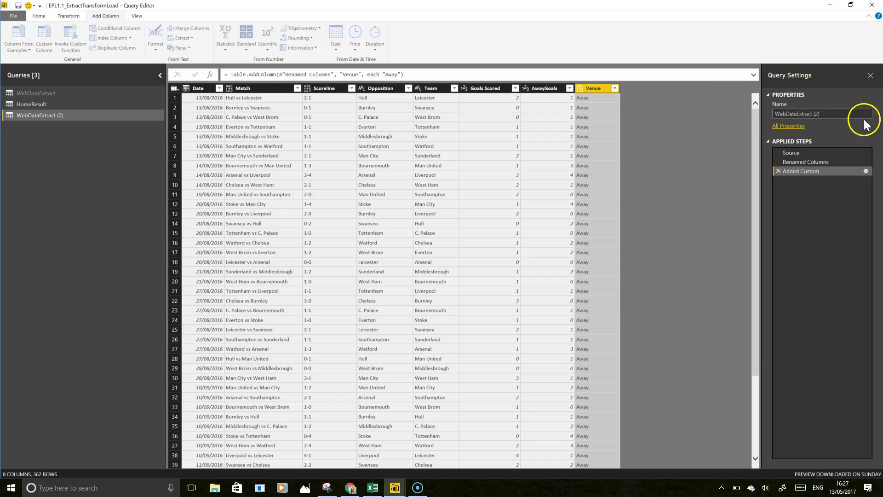
pyautogui.moveTo(834, 113); pyautogui.dragTo(775, 115)
pyautogui.write('AwayResult')
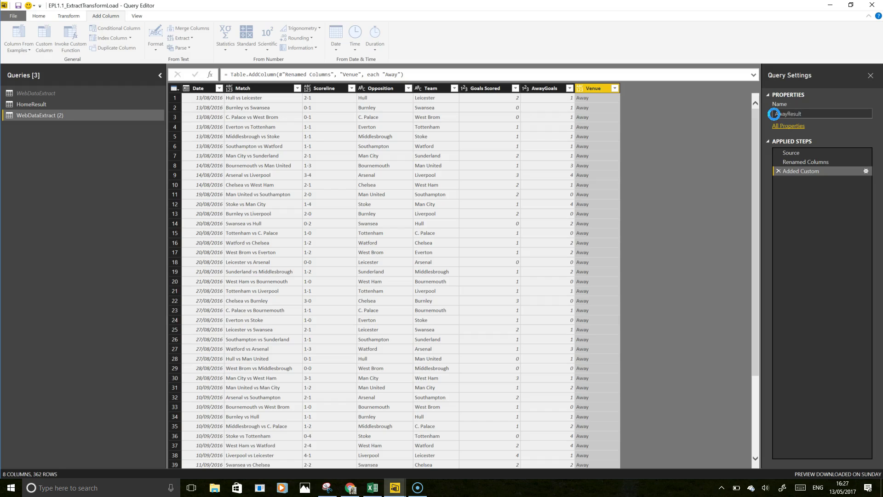
pyautogui.press('Return')
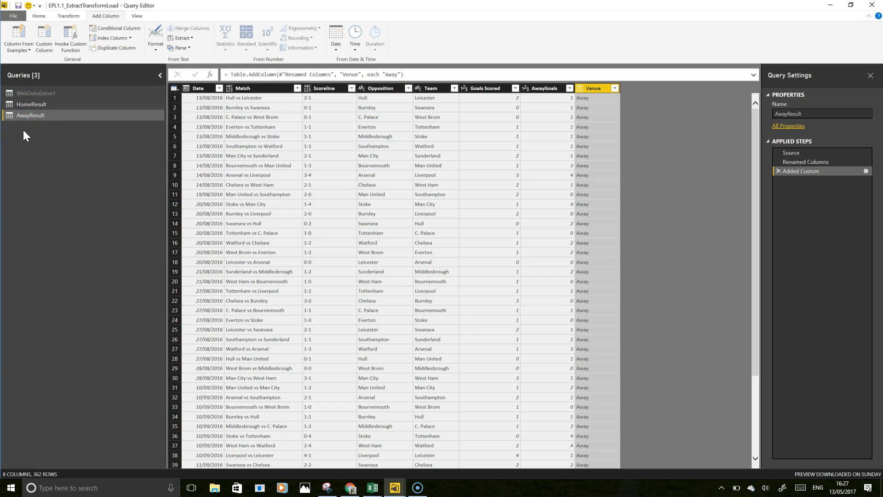
# Append AwayResult to HomeResult as a new query, with HomeResult as the primary table, and check the appended rows
pyautogui.click(23, 114)
pyautogui.click(32, 106)
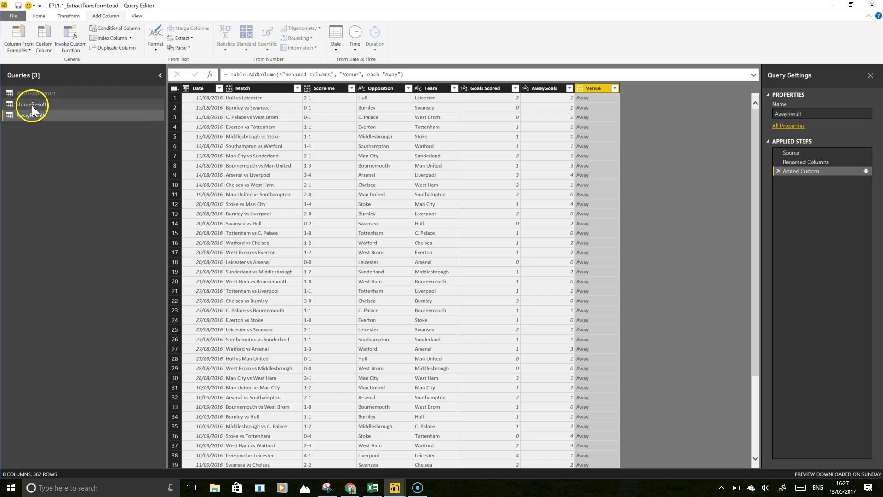
pyautogui.rightClick(31, 106)
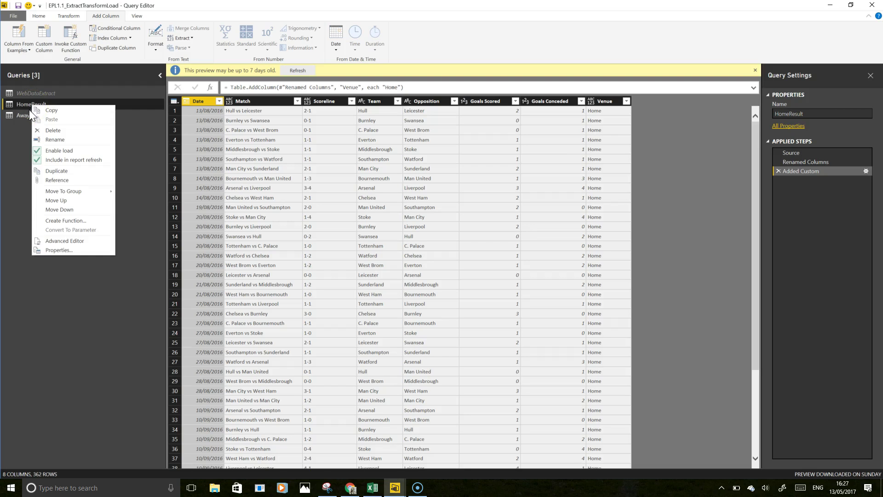
pyautogui.click(39, 17)
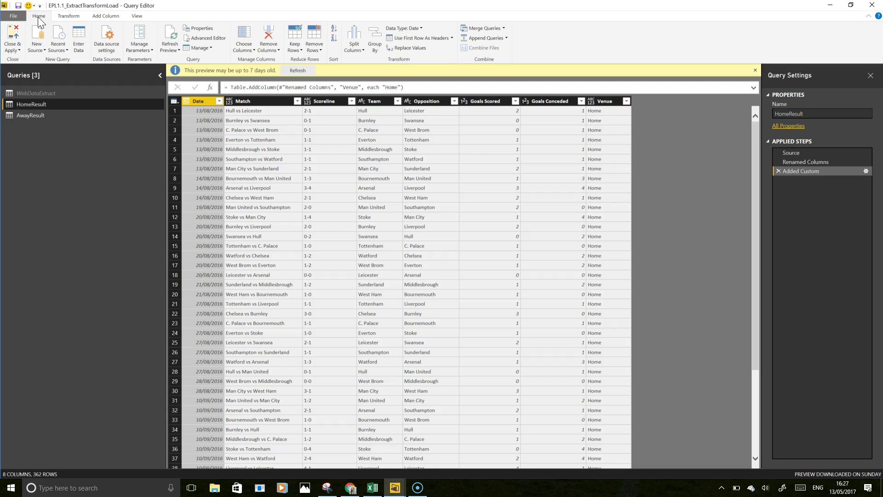
pyautogui.click(486, 40)
pyautogui.click(506, 38)
pyautogui.click(491, 59)
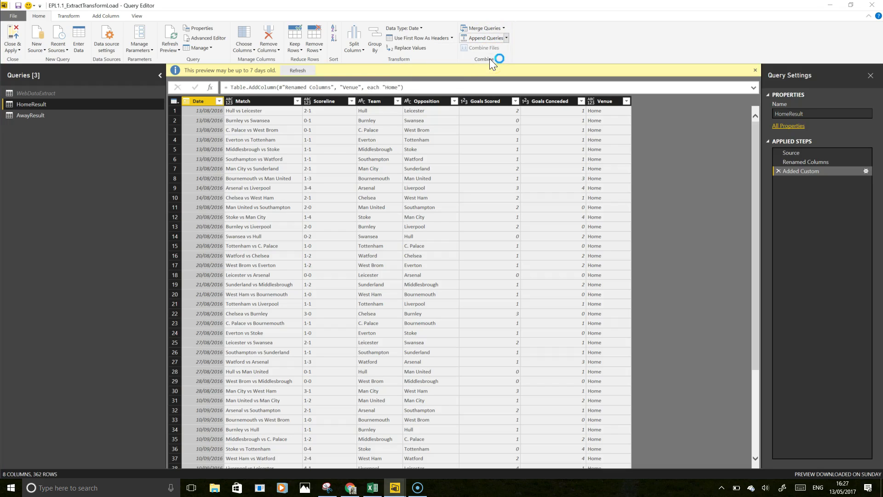
pyautogui.click(217, 124)
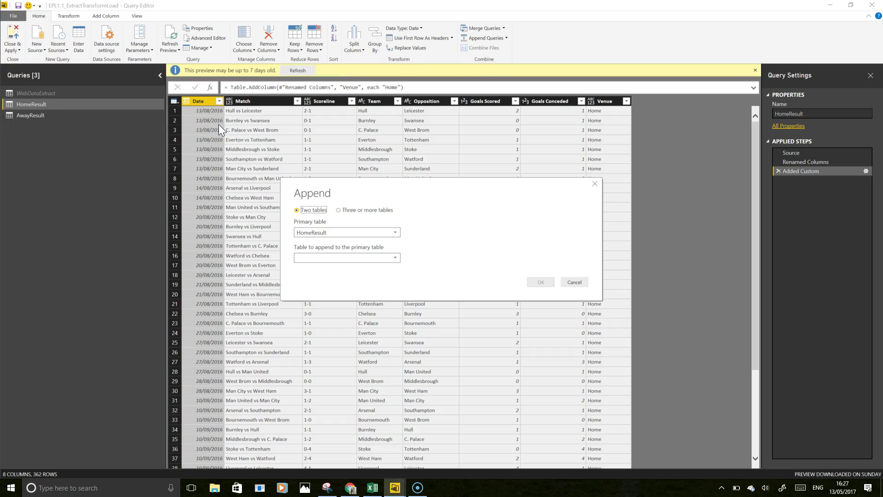
pyautogui.click(385, 259)
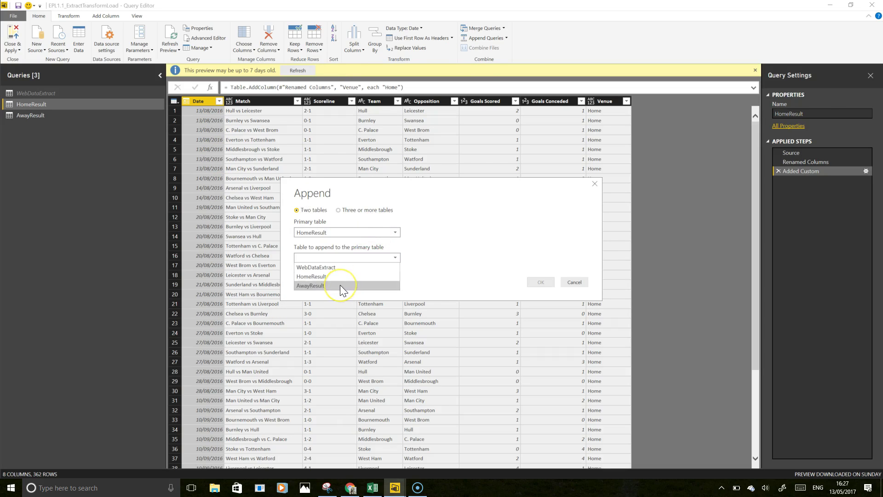
pyautogui.click(340, 285)
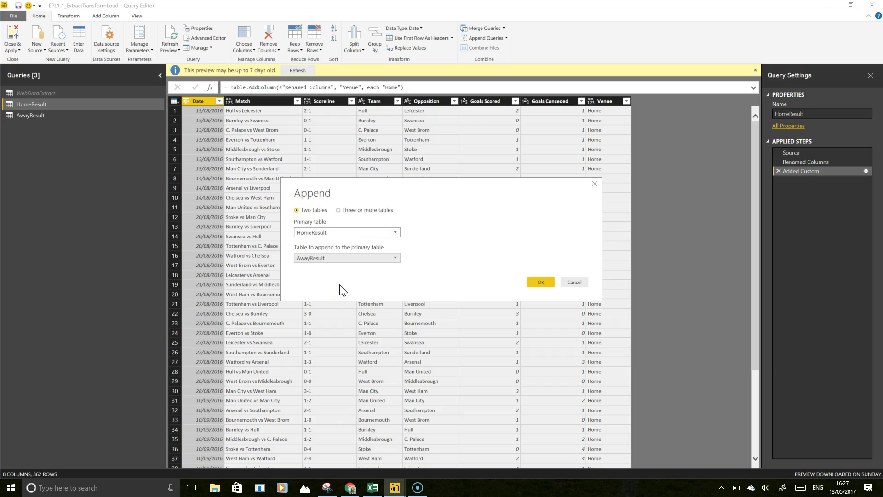
pyautogui.click(542, 283)
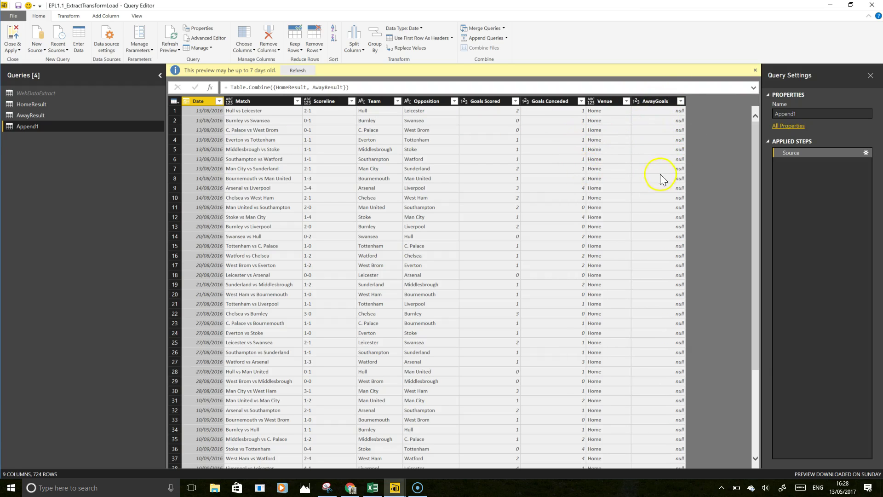
pyautogui.scroll(-2, 645, 225)
pyautogui.moveTo(755, 276); pyautogui.dragTo(751, 389)
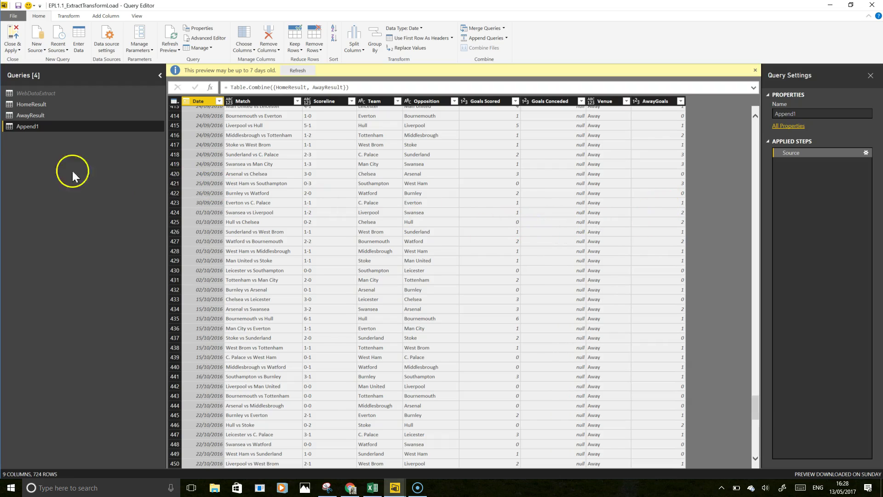
# Rename the AwayGoals column as Goals Conceded within the Renamed Columns step of AwayResult, accepting the step insertion
pyautogui.click(31, 117)
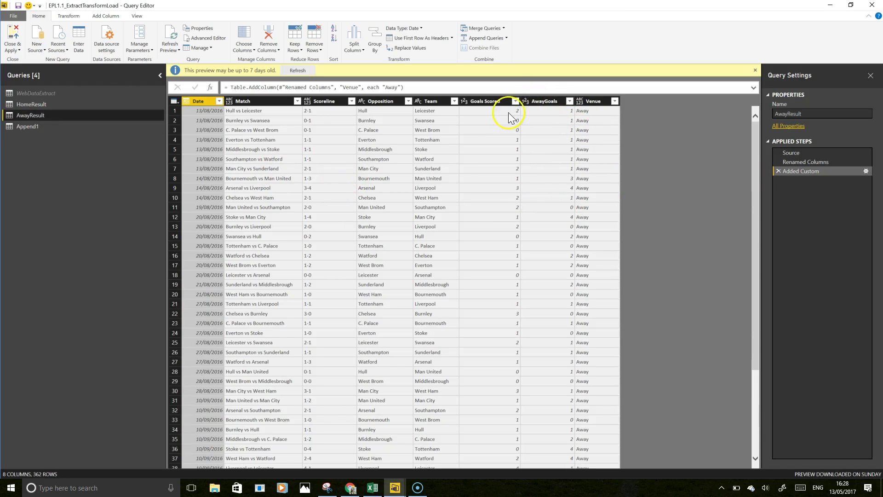
pyautogui.click(796, 161)
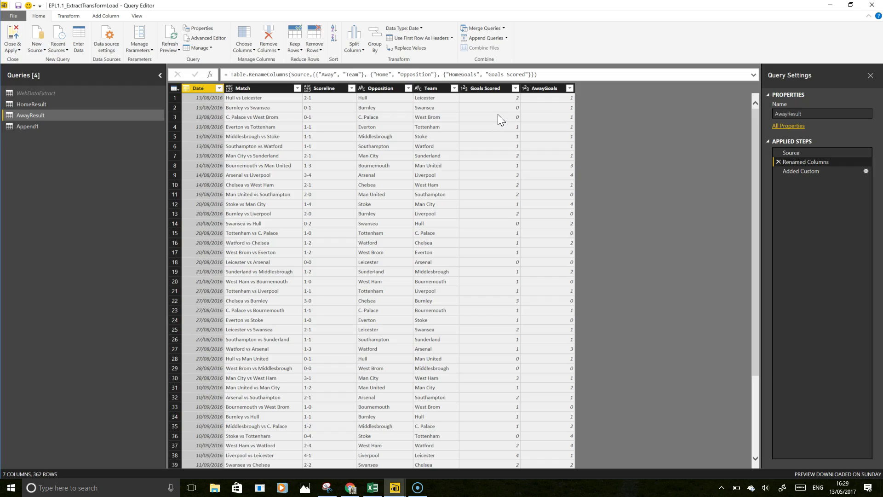
pyautogui.click(537, 88)
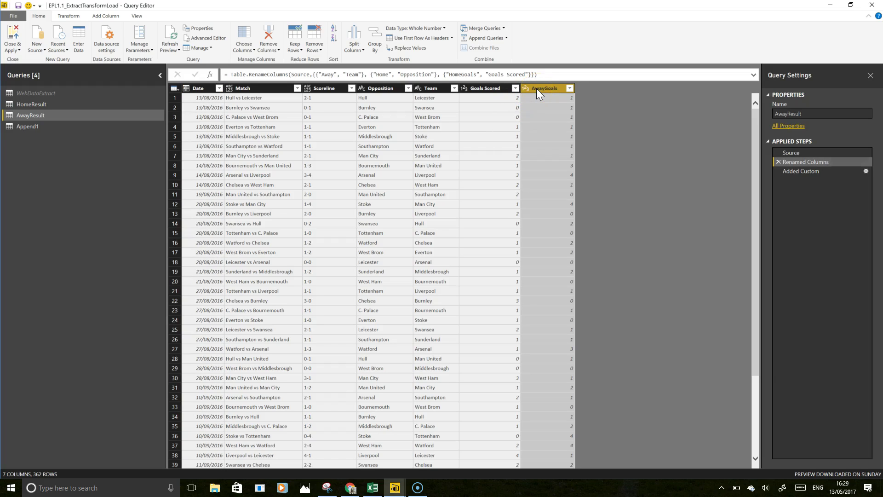
pyautogui.doubleClick(546, 89)
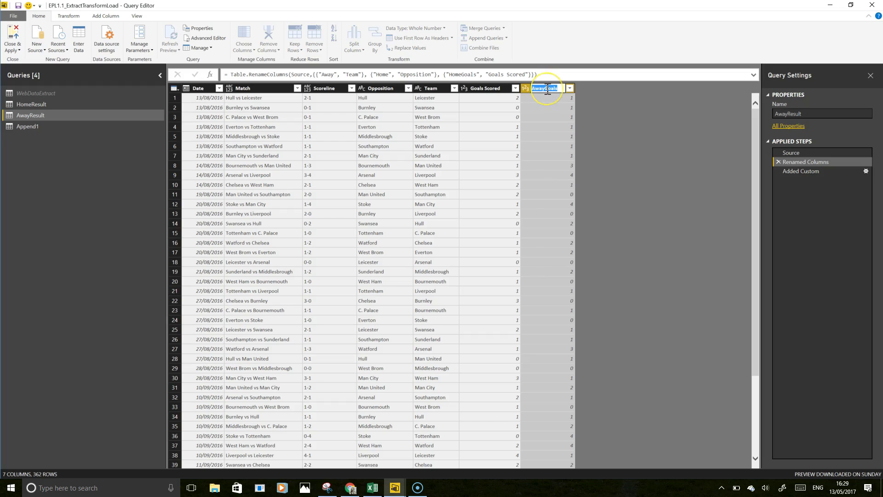
pyautogui.write('Ga')
pyautogui.press('BackSpace')
pyautogui.press('BackSpace')
pyautogui.press('BackSpace')
pyautogui.write('als Conceded')
pyautogui.click(612, 132)
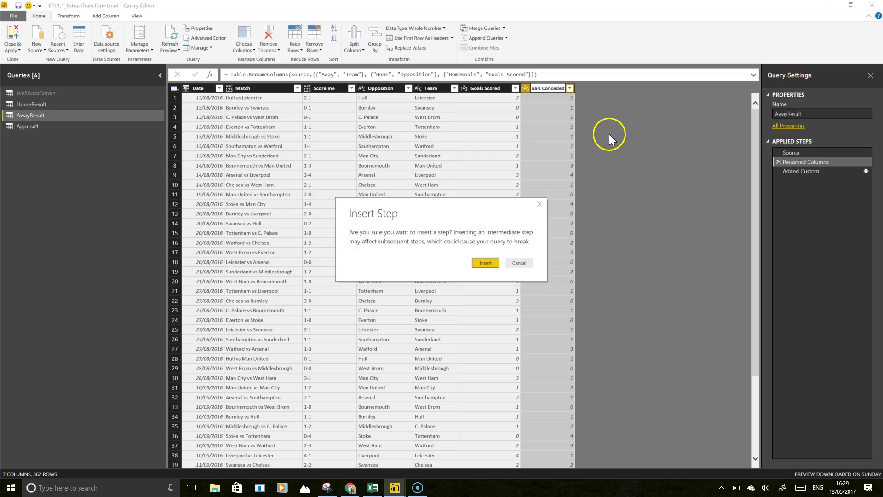
pyautogui.click(481, 263)
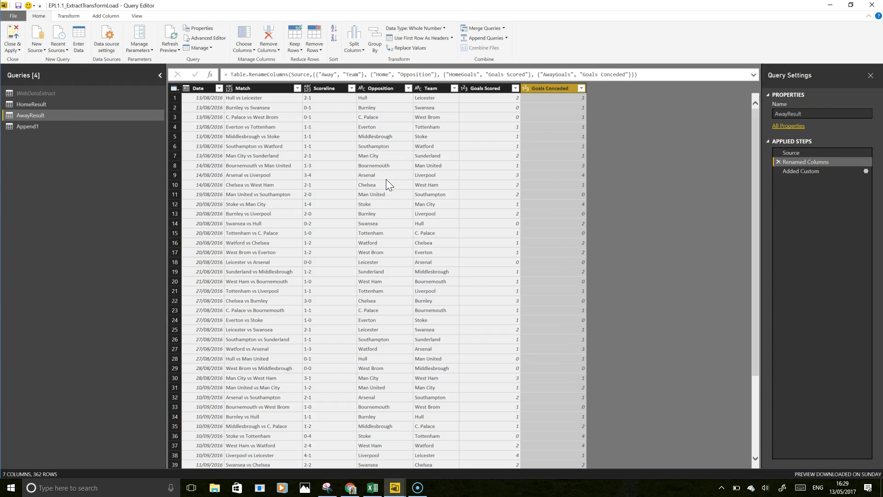
# Review the Added Custom step of AwayResult and the columns and rows of the appended query
pyautogui.click(802, 171)
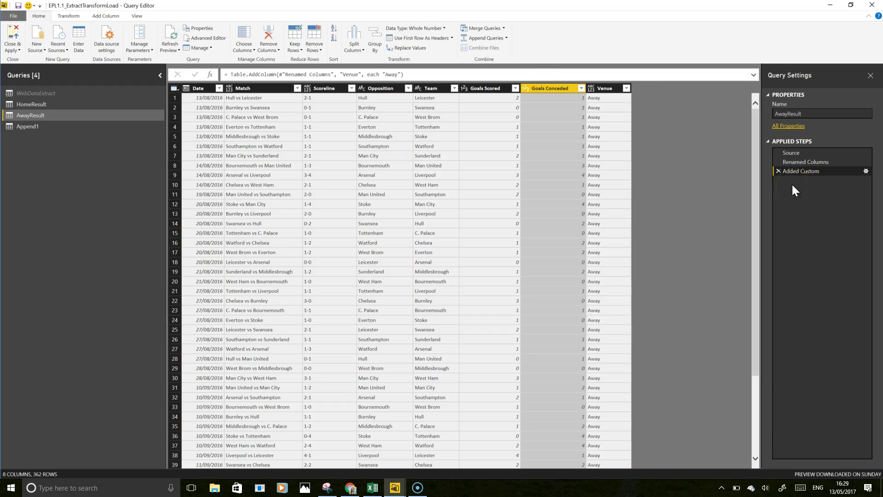
pyautogui.click(20, 126)
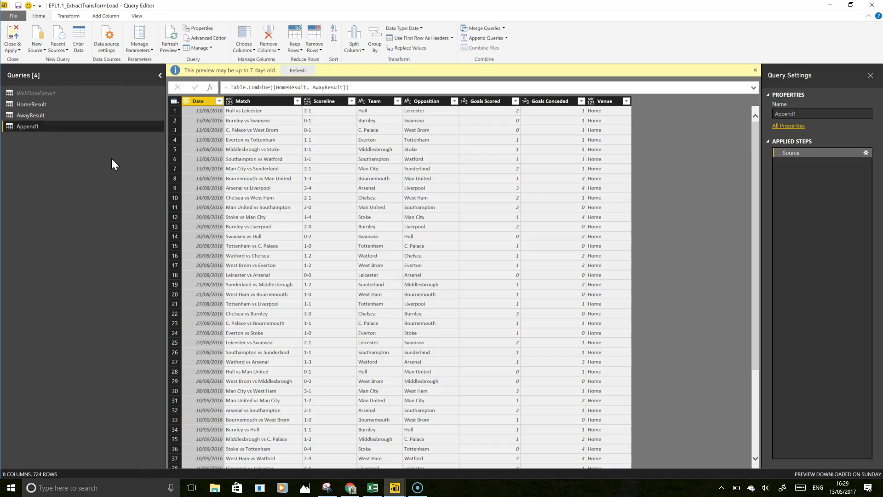
pyautogui.click(411, 178)
pyautogui.scroll(-3, 346, 170)
pyautogui.scroll(3, 346, 170)
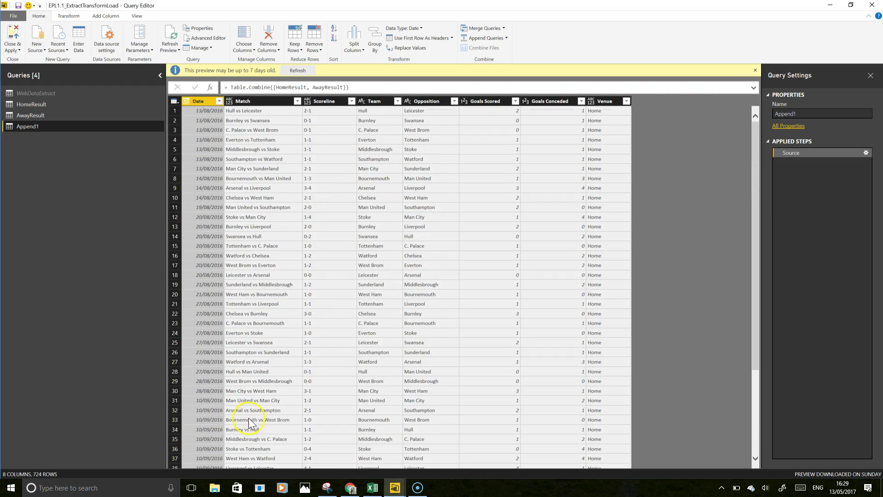
# Switch to Chrome and examine the EPL 2016/17 match week tables through Match Week 27 for games without scores
pyautogui.click(349, 490)
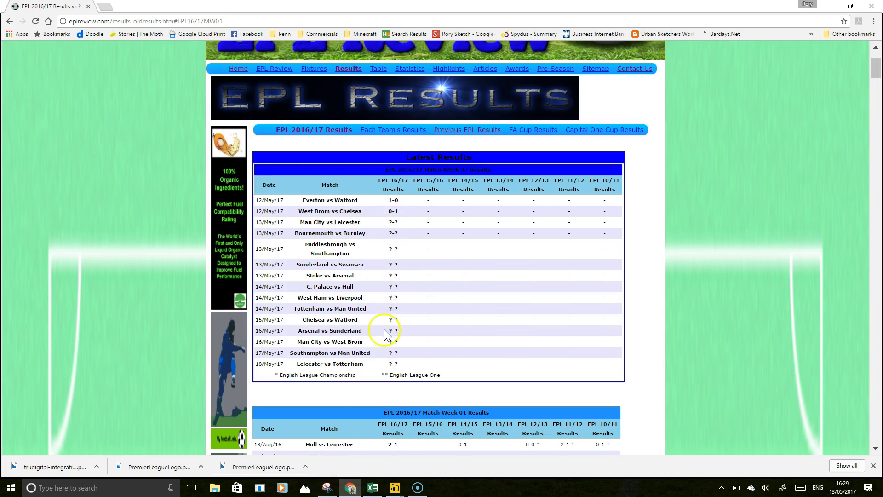
pyautogui.scroll(-15, 385, 334)
pyautogui.scroll(-14, 385, 334)
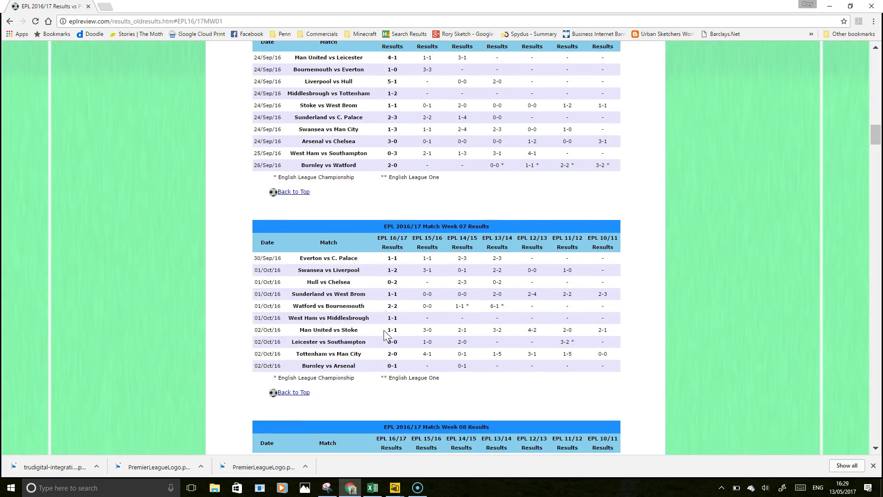
pyautogui.scroll(-5, 385, 334)
pyautogui.scroll(-5, 377, 312)
pyautogui.scroll(-10, 374, 304)
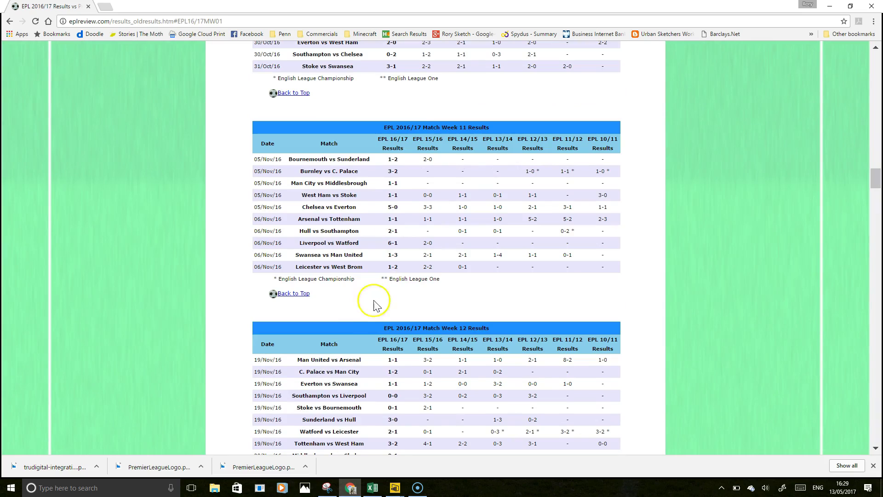
pyautogui.scroll(20, 372, 336)
pyautogui.scroll(8, 372, 334)
pyautogui.scroll(10, 395, 232)
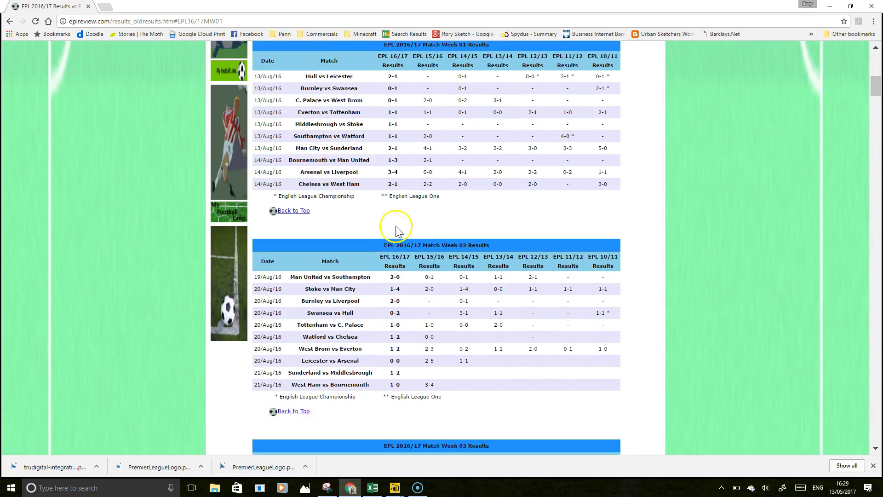
pyautogui.scroll(6, 395, 234)
pyautogui.scroll(-7, 389, 241)
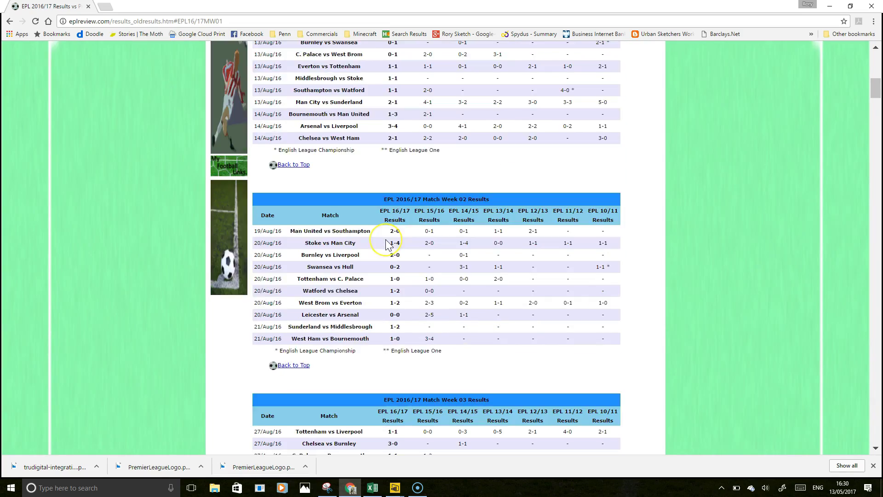
pyautogui.scroll(-20, 387, 243)
pyautogui.scroll(-10, 387, 243)
pyautogui.scroll(-13, 386, 244)
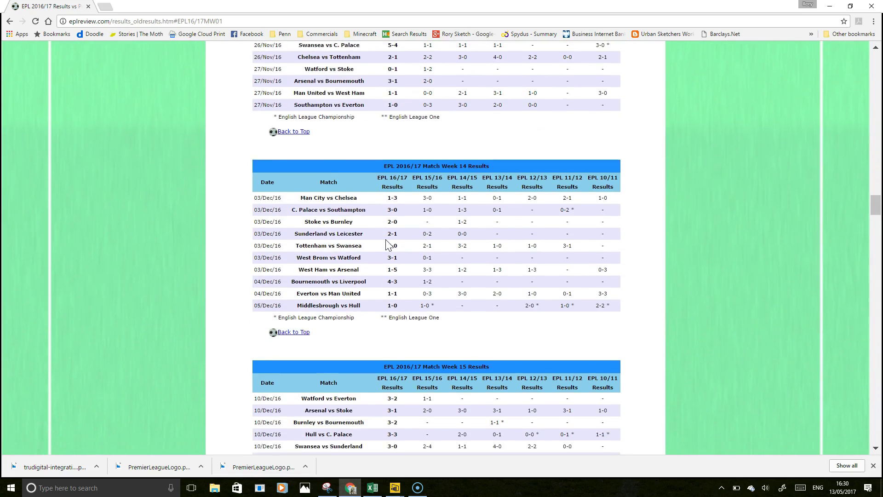
pyautogui.scroll(-18, 386, 244)
pyautogui.scroll(-16, 386, 244)
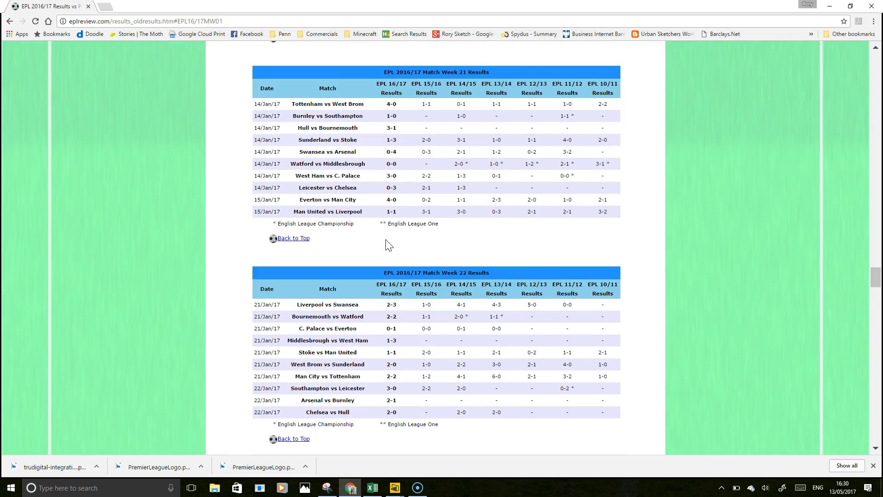
pyautogui.scroll(-4, 386, 244)
pyautogui.scroll(-13, 387, 241)
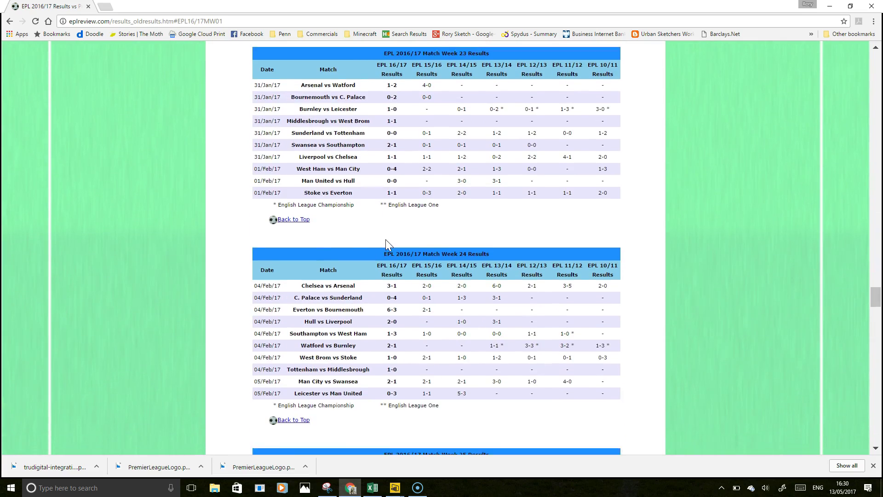
pyautogui.scroll(-5, 386, 244)
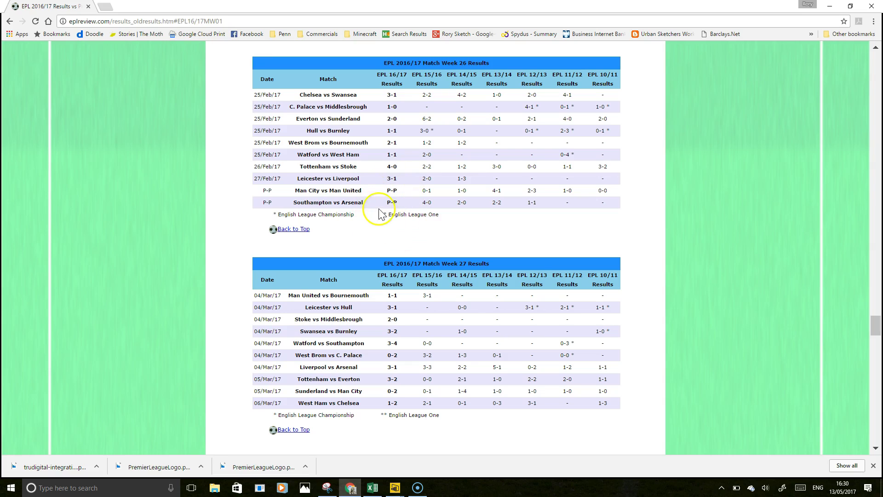
pyautogui.click(370, 229)
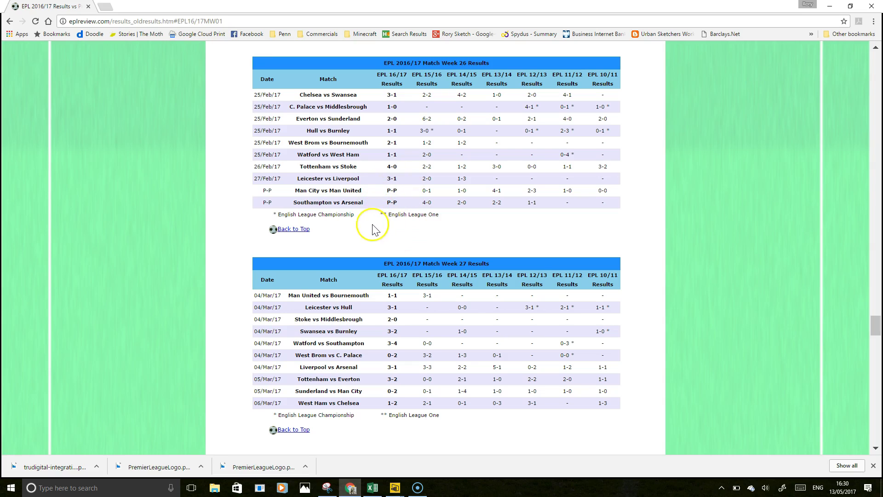
pyautogui.click(396, 489)
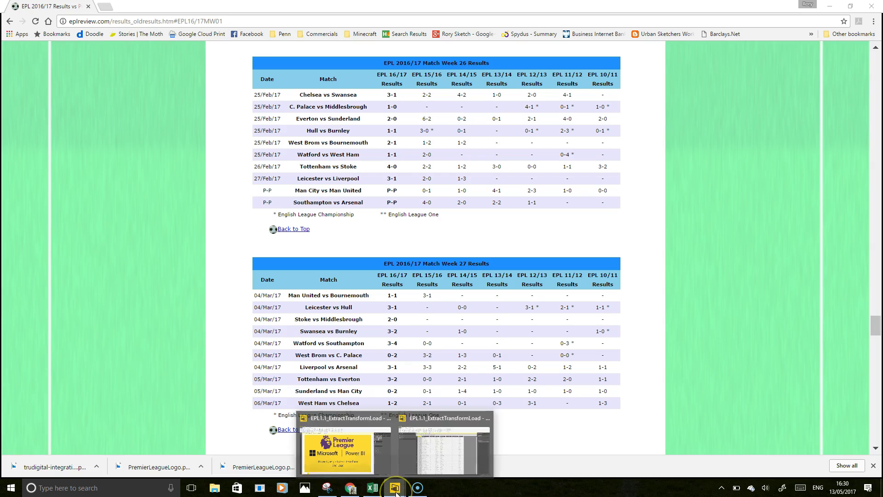
# Switch to the Power BI Query Editor and filter the ?-? and P-P values out of the Scoreline column in the appended query
pyautogui.click(448, 456)
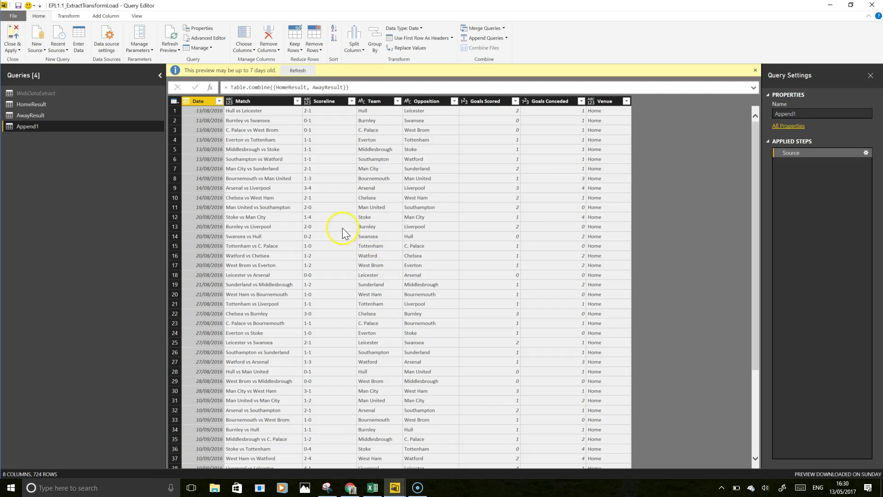
pyautogui.click(352, 99)
pyautogui.moveTo(346, 211); pyautogui.dragTo(346, 317)
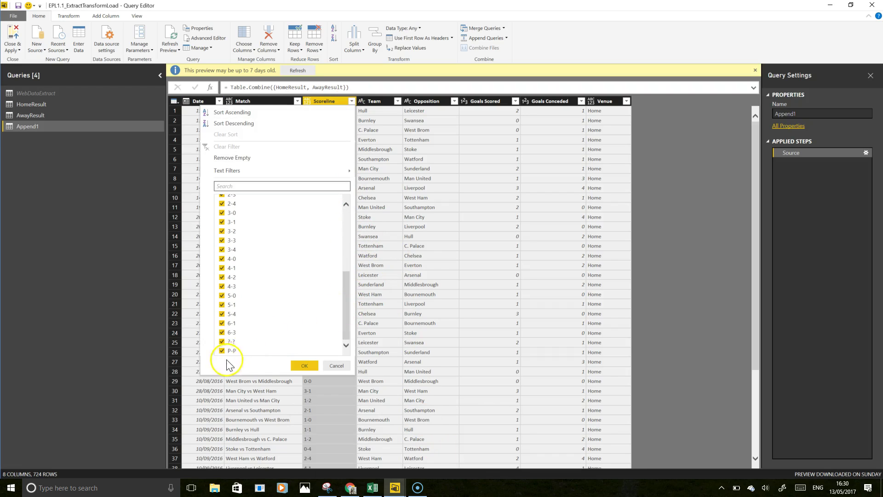
pyautogui.click(222, 341)
pyautogui.click(221, 351)
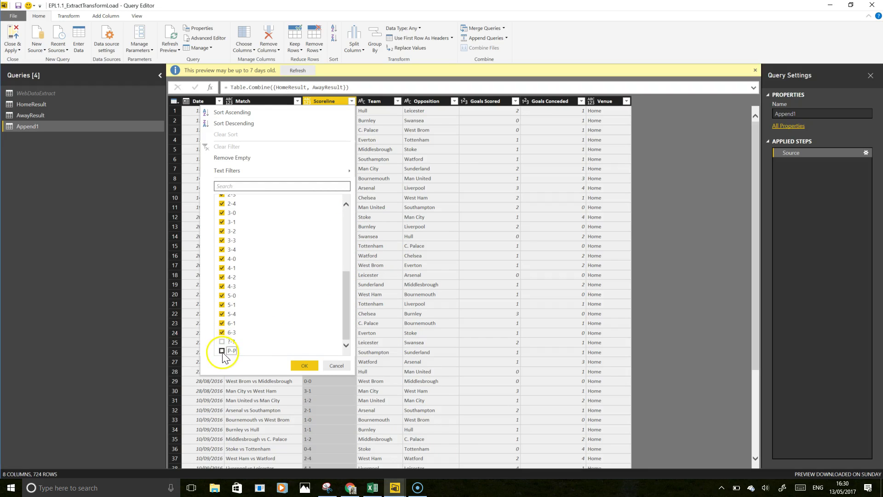
pyautogui.click(304, 367)
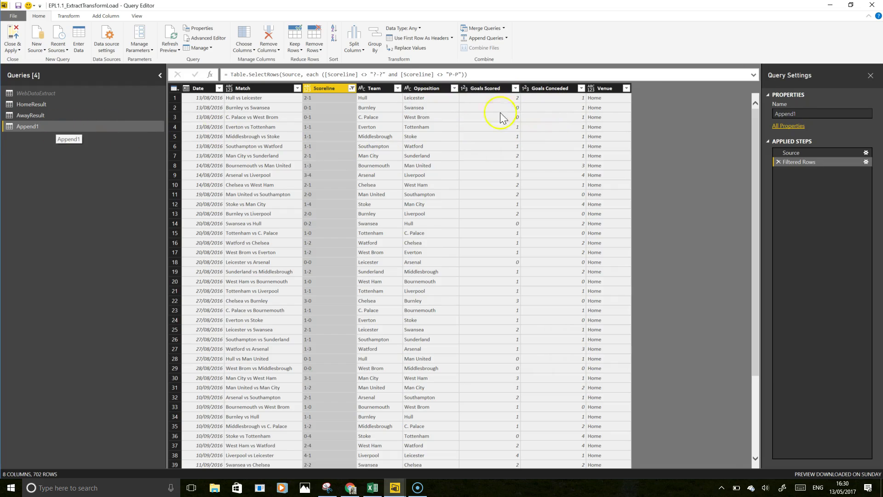
# Rename the Append1 query as PLResults1617
pyautogui.click(792, 113)
pyautogui.doubleClick(792, 113)
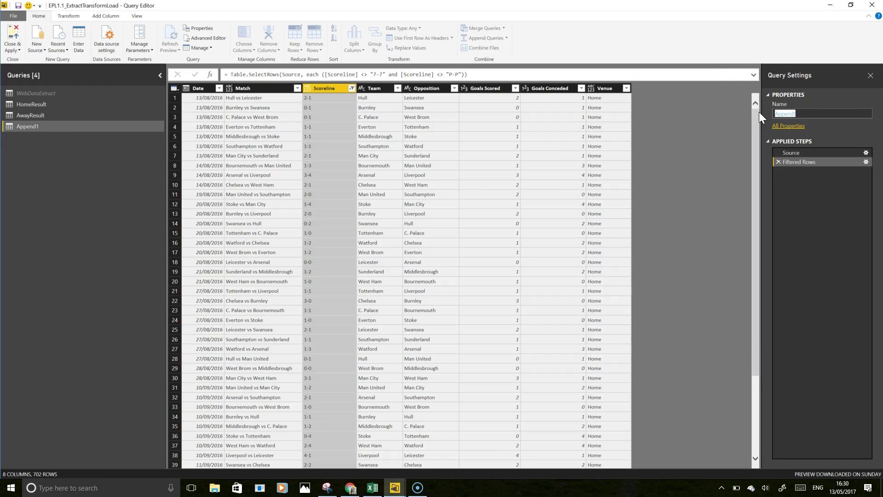
pyautogui.write('PremierLeague')
pyautogui.press('BackSpace')
pyautogui.press('BackSpace')
pyautogui.press('BackSpace')
pyautogui.press('BackSpace')
pyautogui.press('BackSpace')
pyautogui.press('BackSpace')
pyautogui.press('BackSpace')
pyautogui.press('BackSpace')
pyautogui.press('BackSpace')
pyautogui.press('BackSpace')
pyautogui.write('LREsults')
pyautogui.write('17')
pyautogui.press('BackSpace')
pyautogui.write('617')
pyautogui.click(785, 114)
pyautogui.click(739, 104)
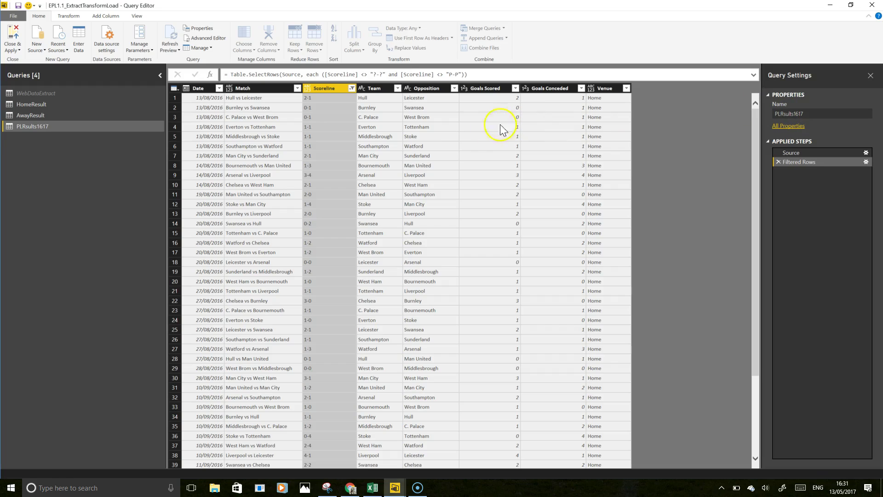
pyautogui.click(786, 114)
pyautogui.write('e')
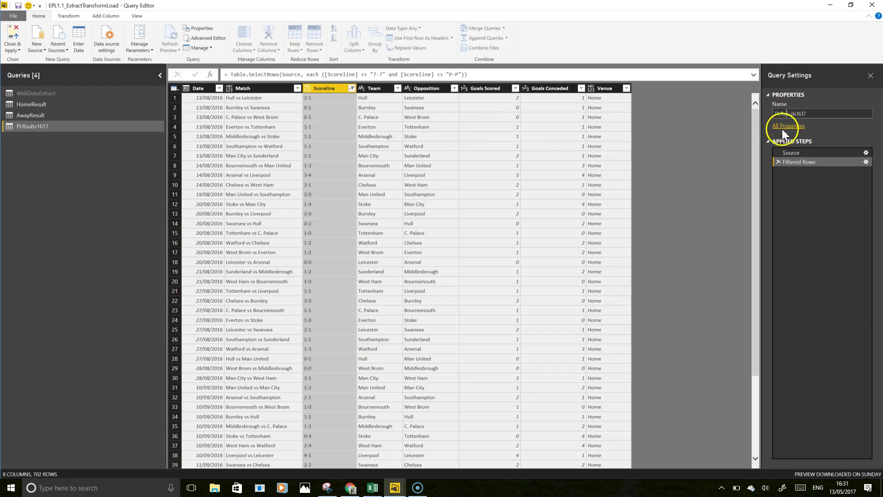
pyautogui.click(26, 115)
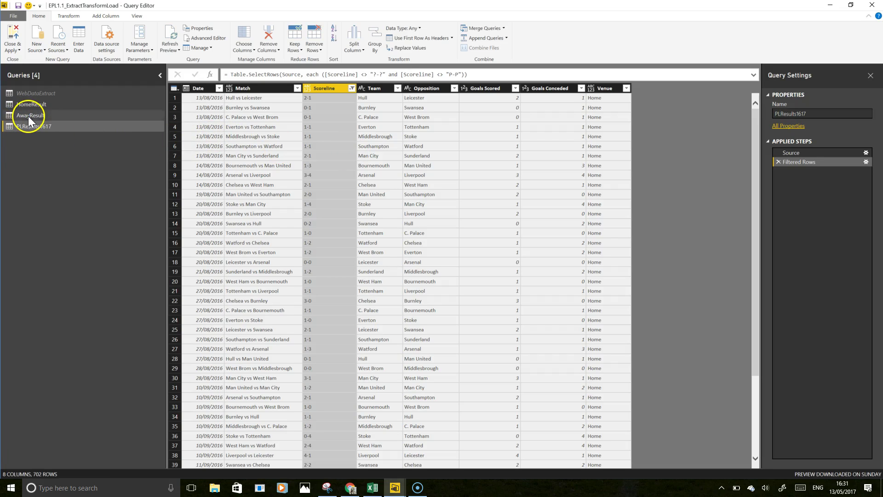
# Disable loading to the report for the AwayResult and HomeResult queries
pyautogui.click(29, 116)
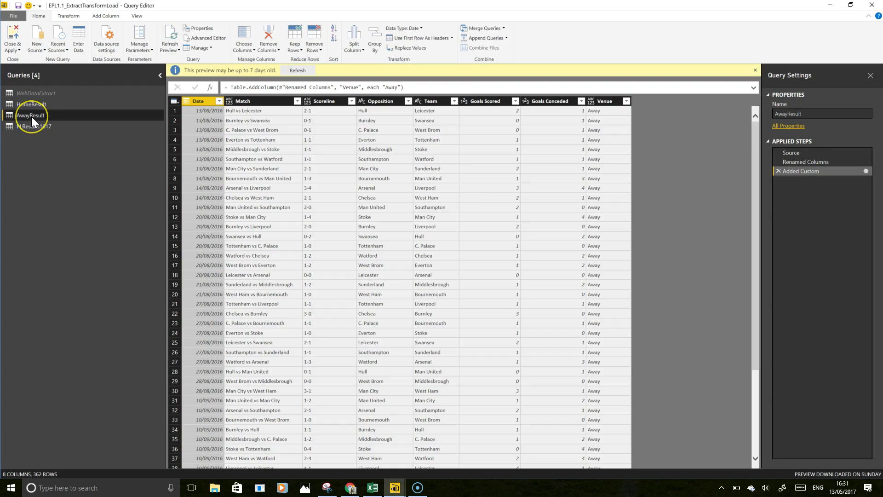
pyautogui.rightClick(31, 117)
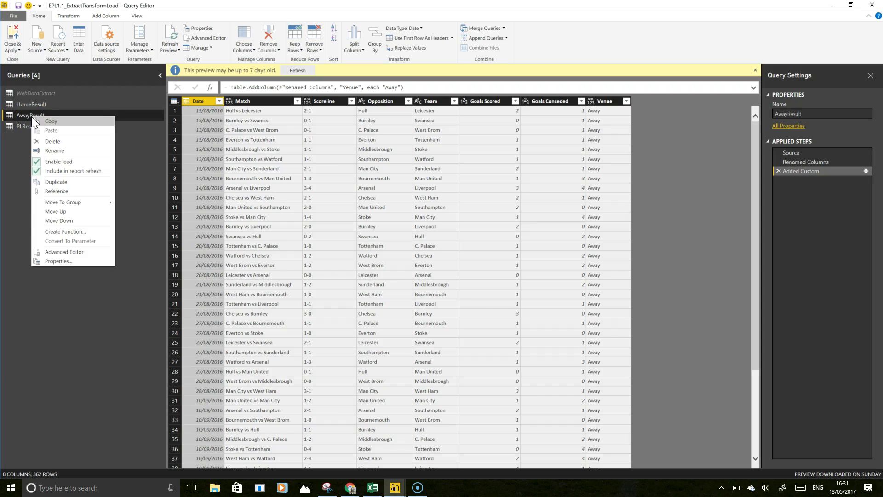
pyautogui.click(59, 163)
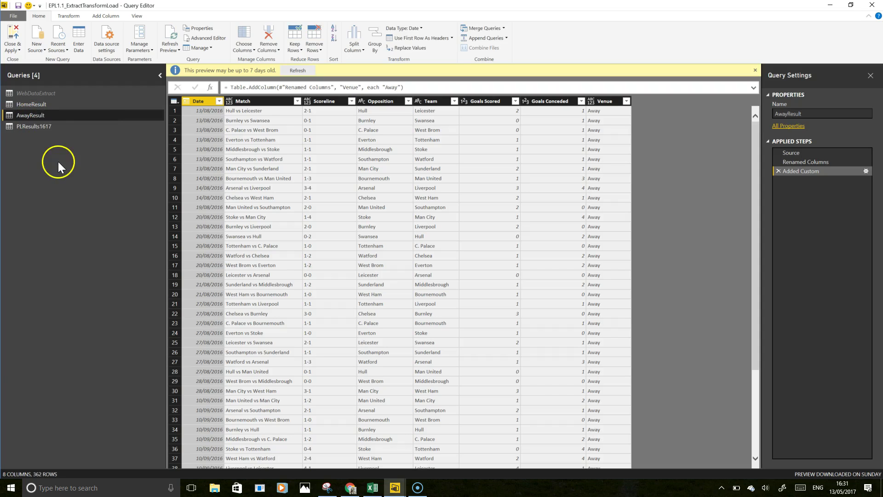
pyautogui.click(34, 106)
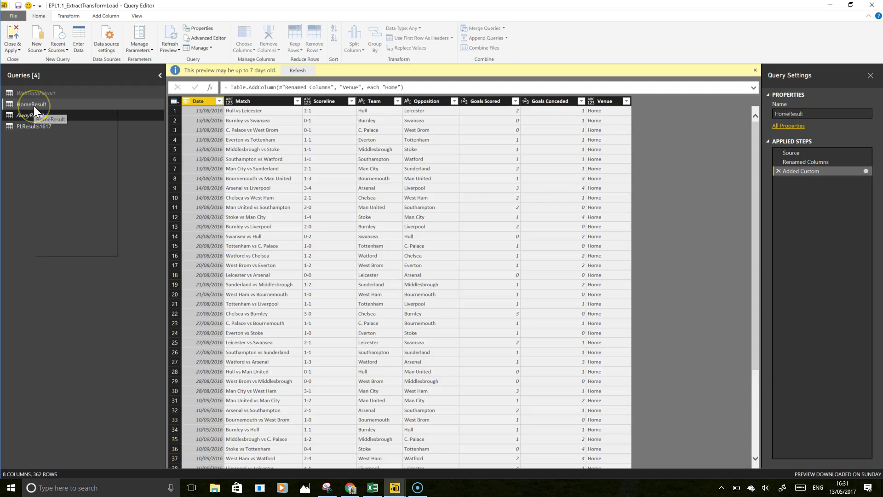
pyautogui.rightClick(34, 105)
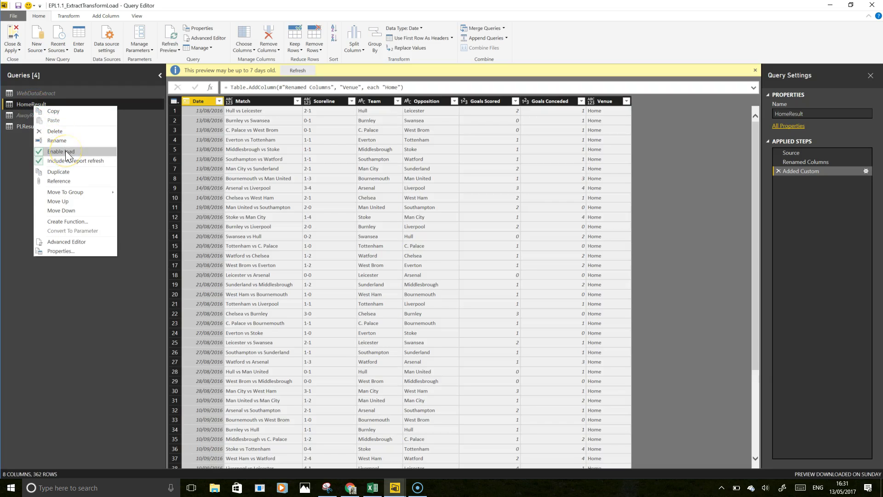
pyautogui.click(65, 151)
# Close the Query Editor with the changes applied to the model, and review the loaded PLResults1617 rows and Scoreline column in Data view
pyautogui.click(28, 126)
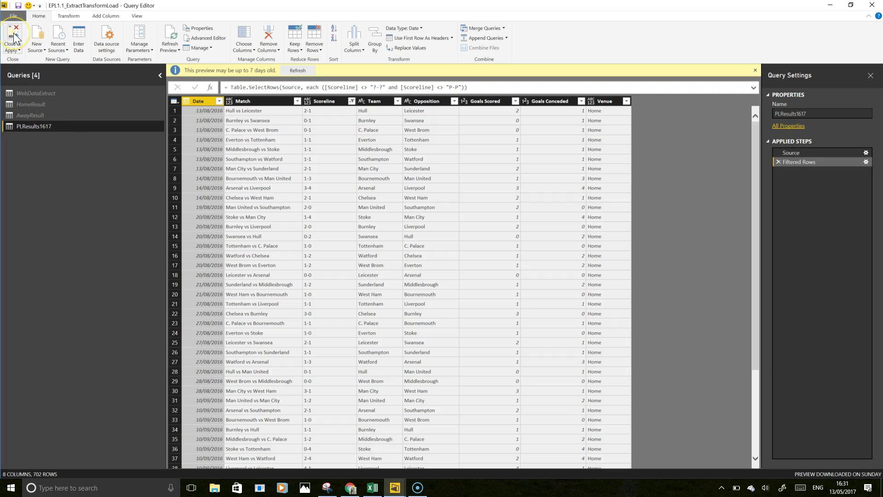
pyautogui.hotkey('alt', 'F4')
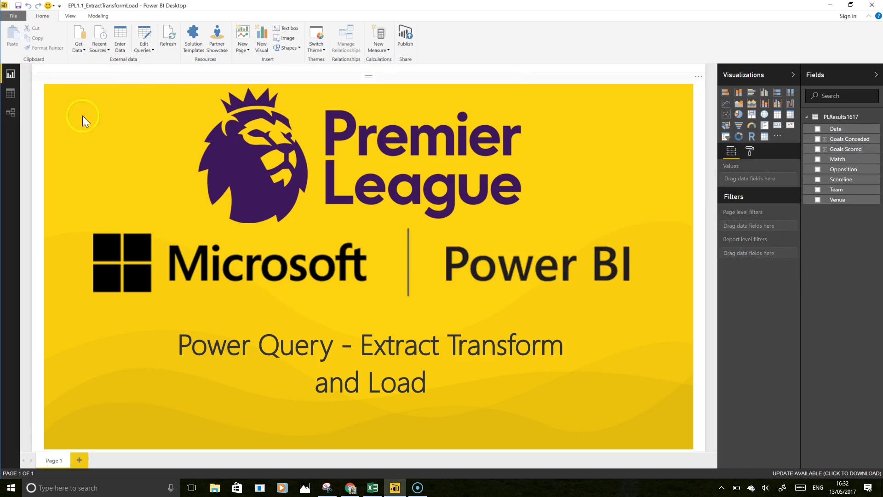
pyautogui.click(12, 96)
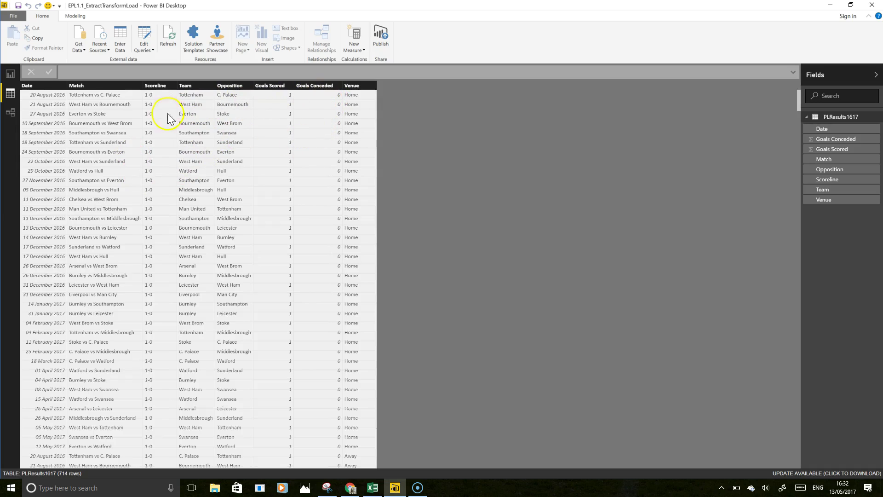
pyautogui.scroll(-2, 240, 178)
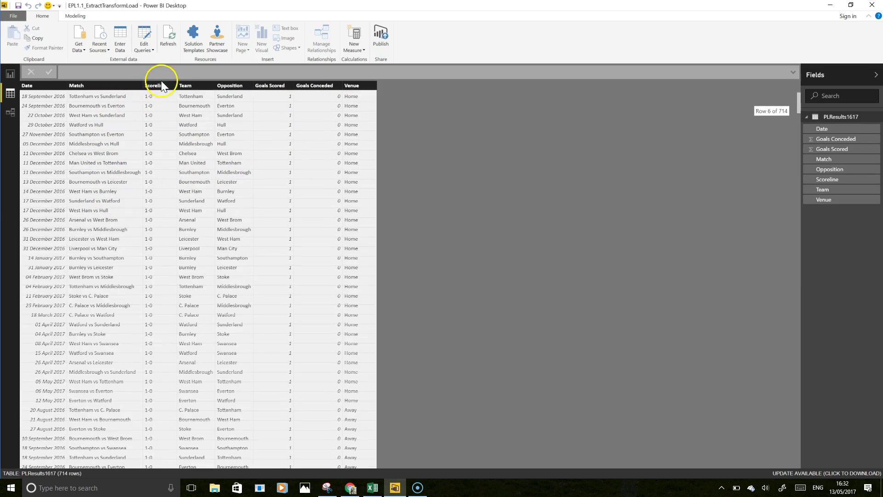
pyautogui.click(159, 87)
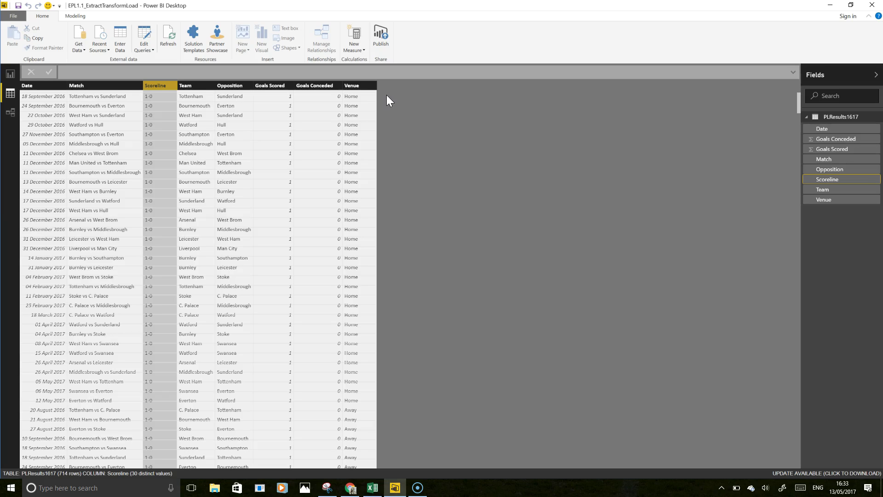
# Return to Power BI Desktop, reopen the queries for editing and display the PLResults1617 query
pyautogui.click(394, 487)
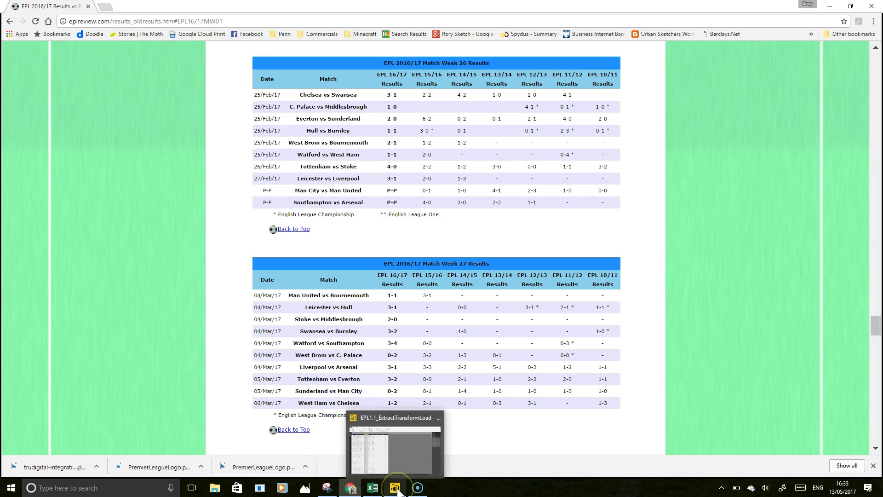
pyautogui.click(395, 487)
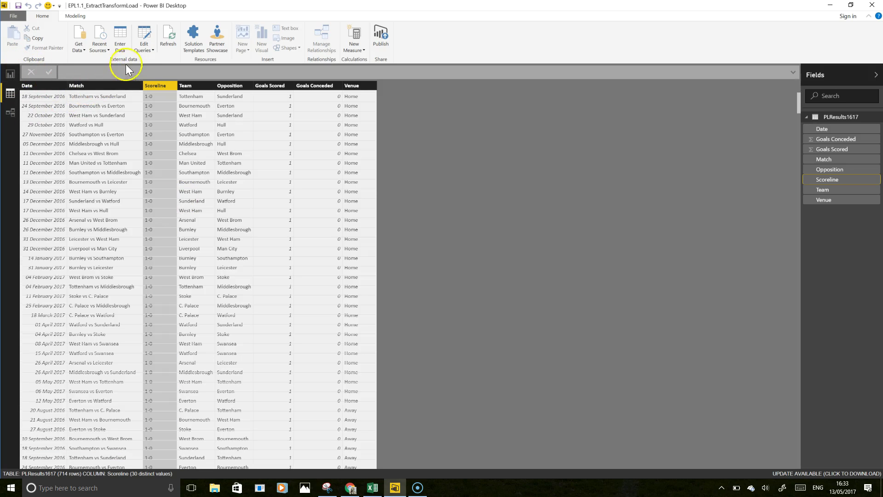
pyautogui.click(144, 36)
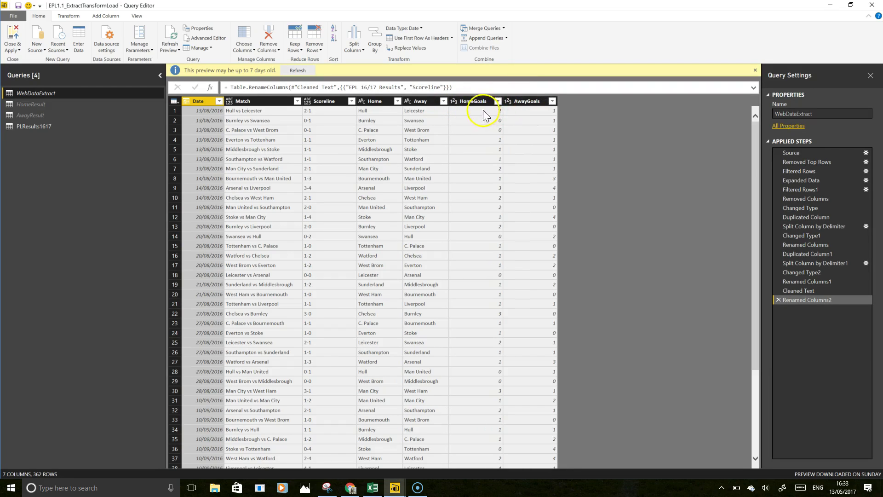
pyautogui.click(530, 101)
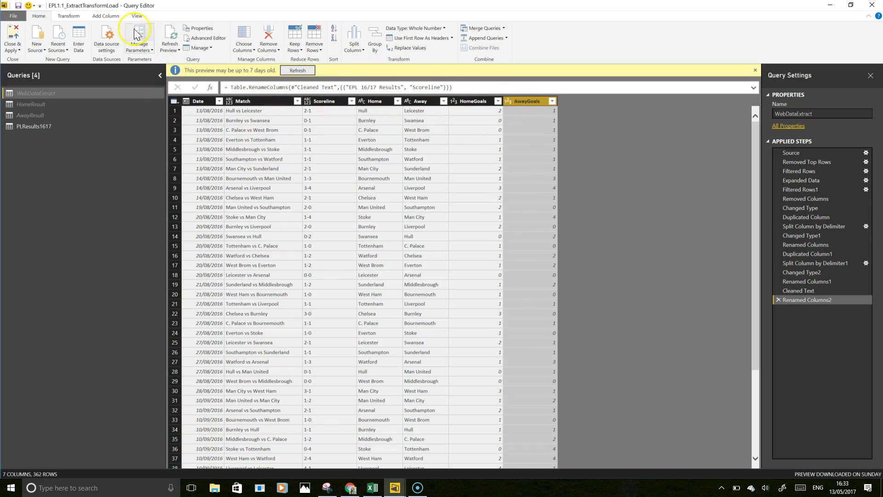
pyautogui.click(33, 125)
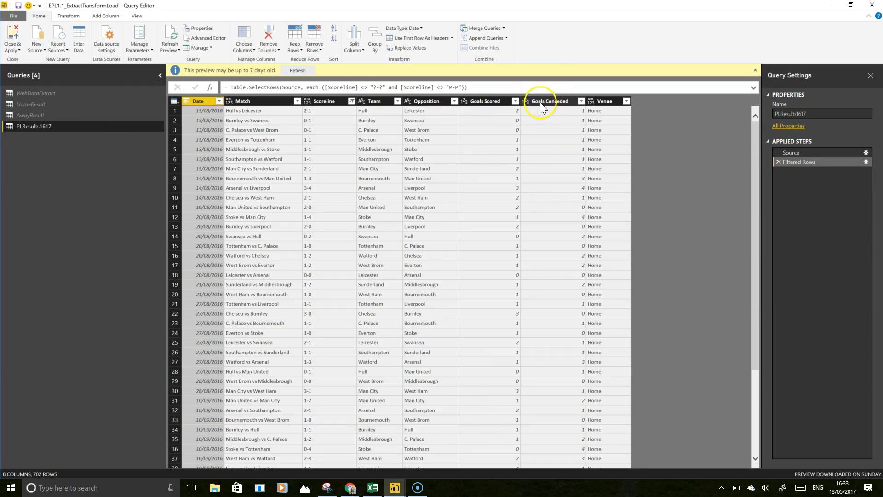
# Add a custom column named Goal Difference to PLResults1617 with the formula [Goals Scored]-[Goals Conceded]
pyautogui.click(105, 16)
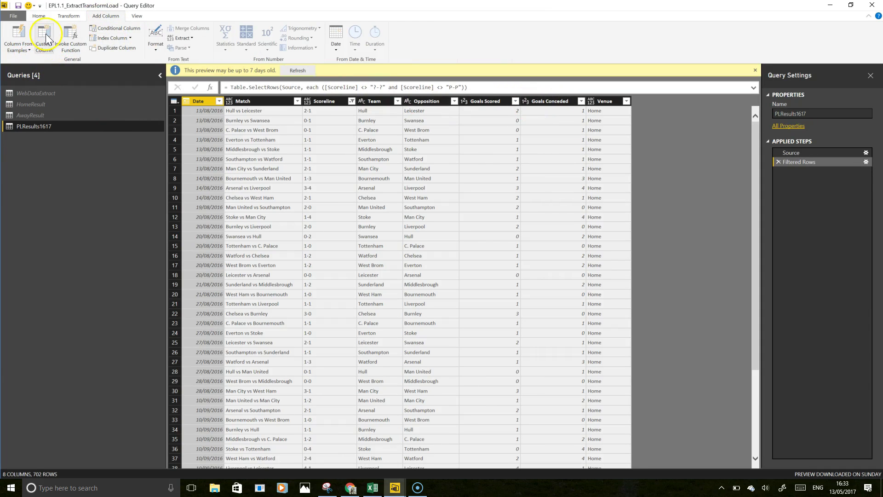
pyautogui.click(69, 46)
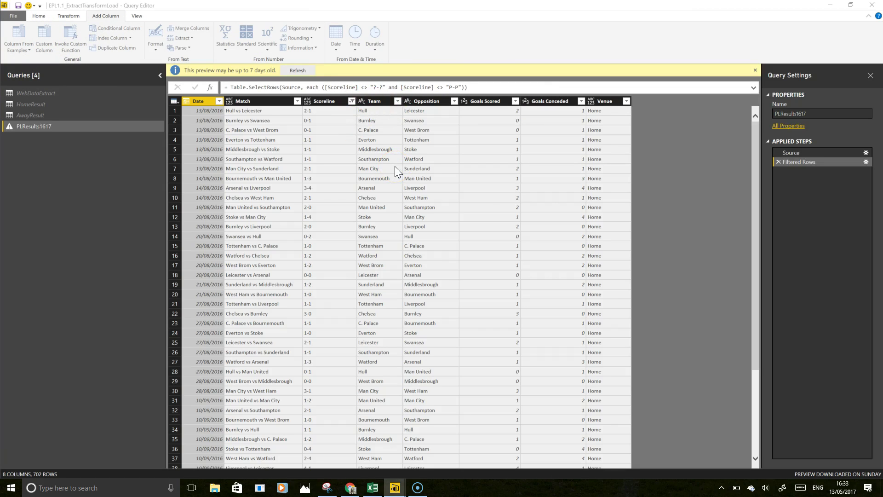
pyautogui.moveTo(331, 187); pyautogui.dragTo(286, 189)
pyautogui.write('Goa')
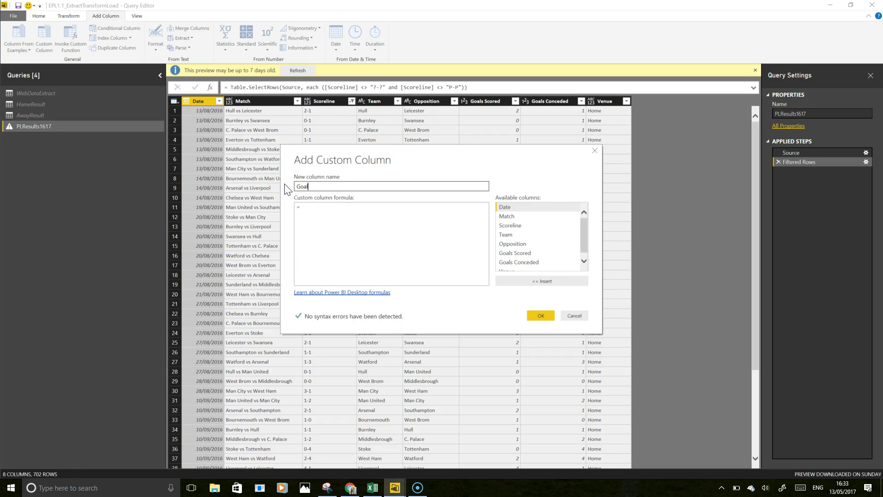
pyautogui.write('l Difference')
pyautogui.click(329, 205)
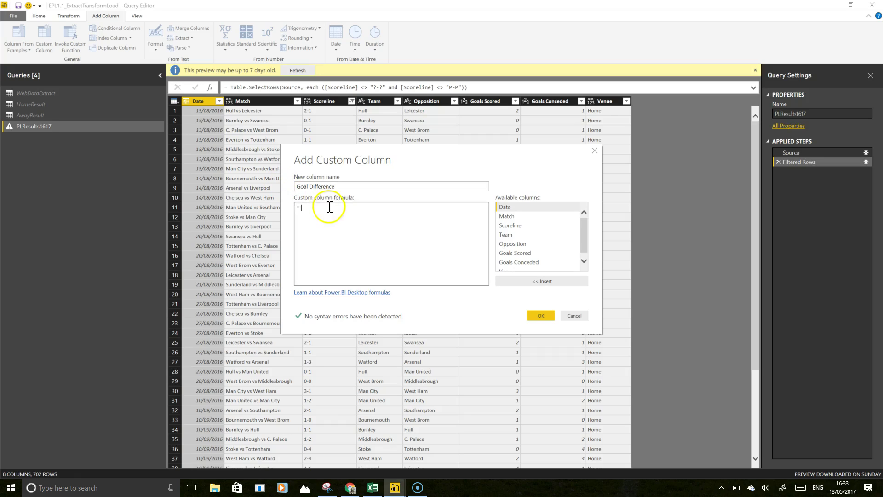
pyautogui.doubleClick(534, 253)
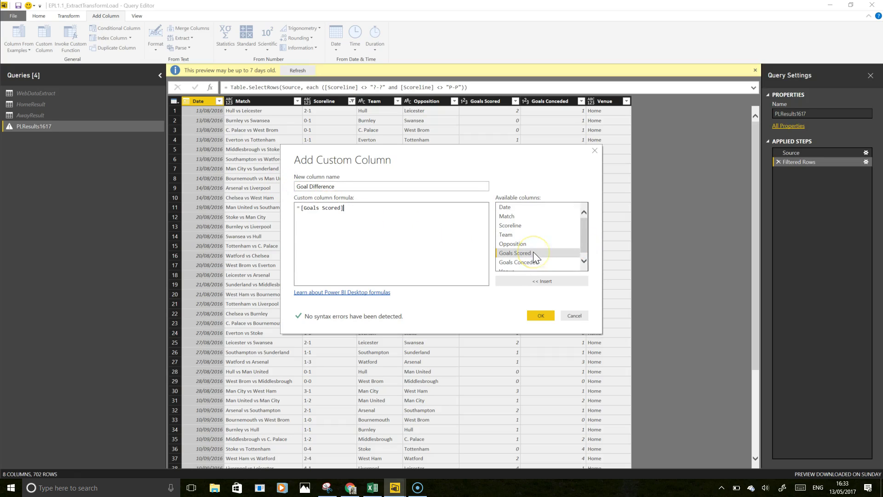
pyautogui.write('-')
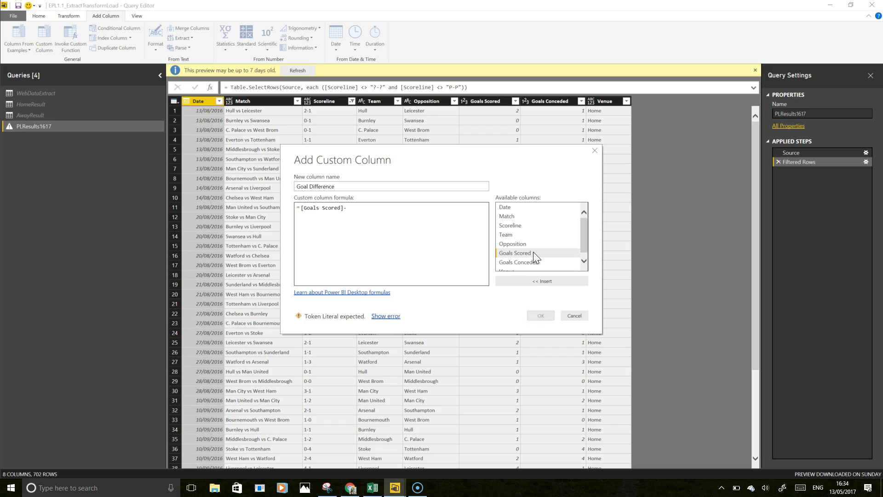
pyautogui.click(530, 263)
pyautogui.doubleClick(531, 265)
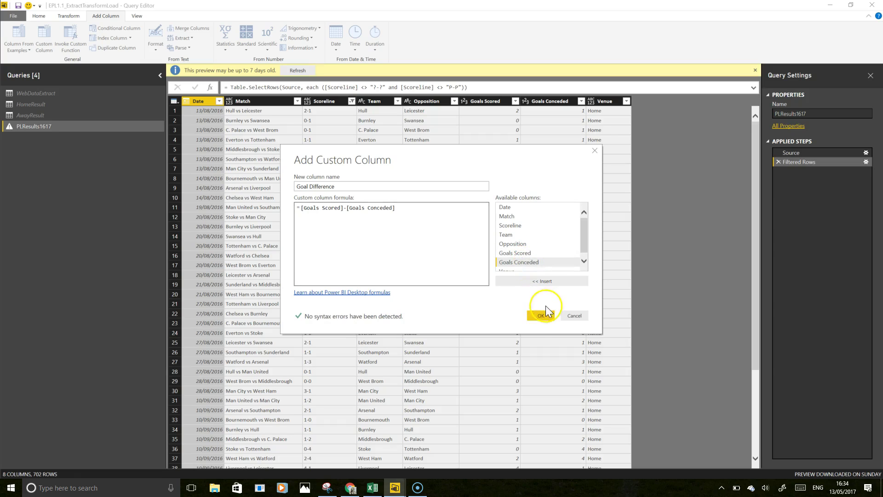
pyautogui.click(541, 316)
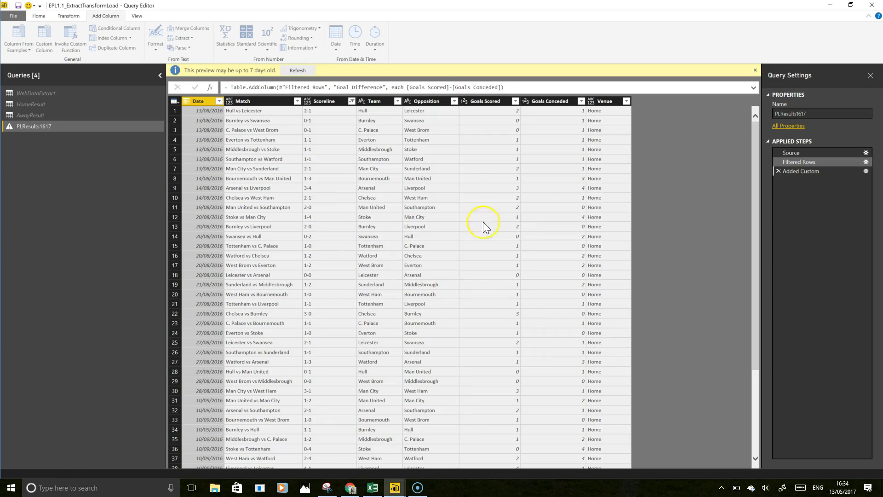
# Set the data type of the Goal Difference column to Whole Number
pyautogui.click(675, 139)
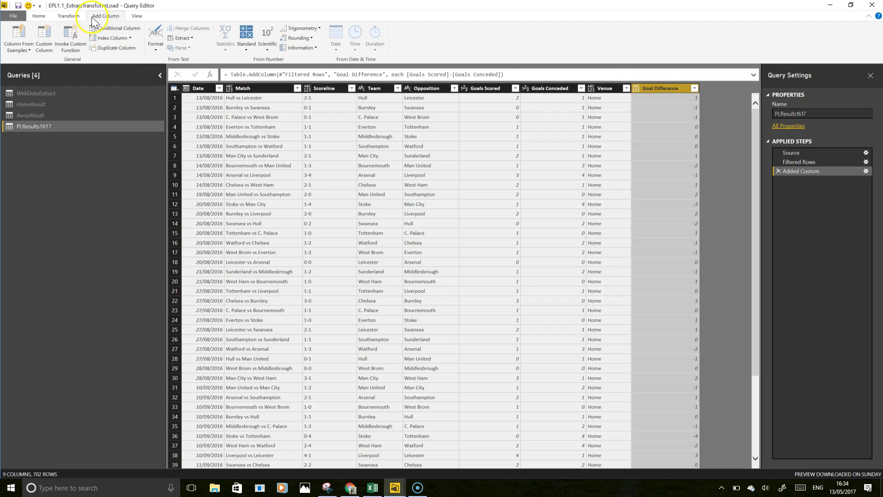
pyautogui.click(38, 15)
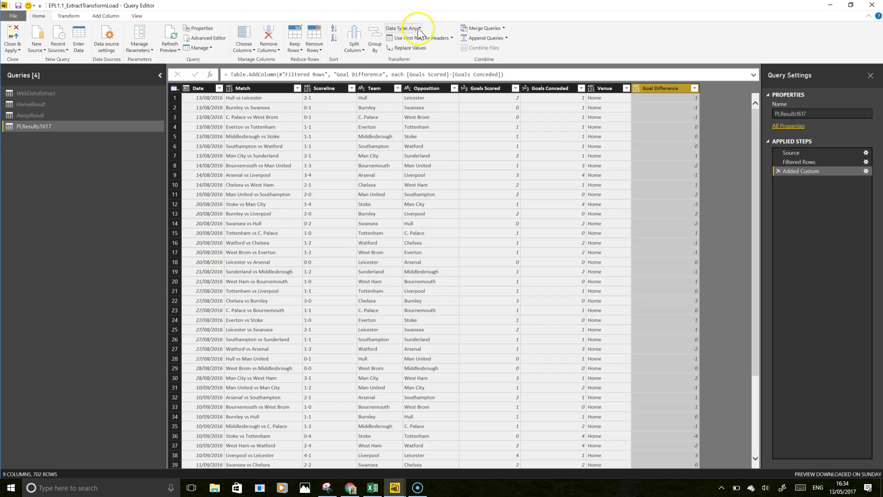
pyautogui.click(402, 28)
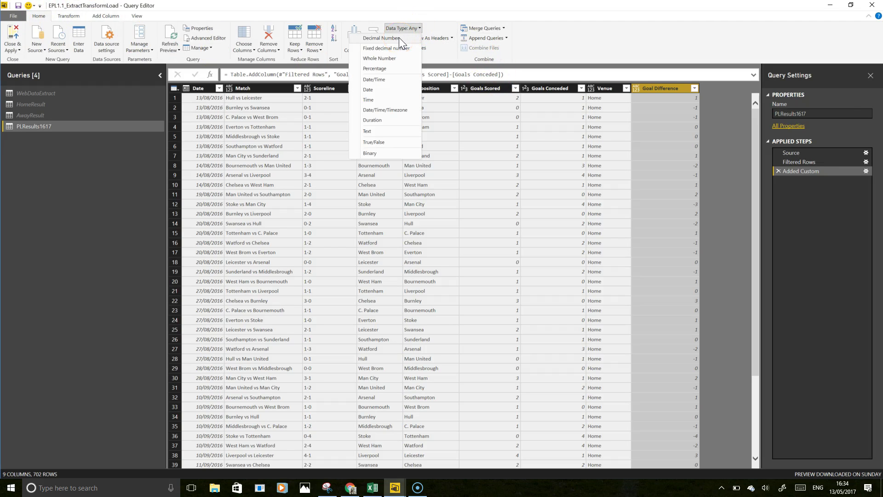
pyautogui.click(391, 58)
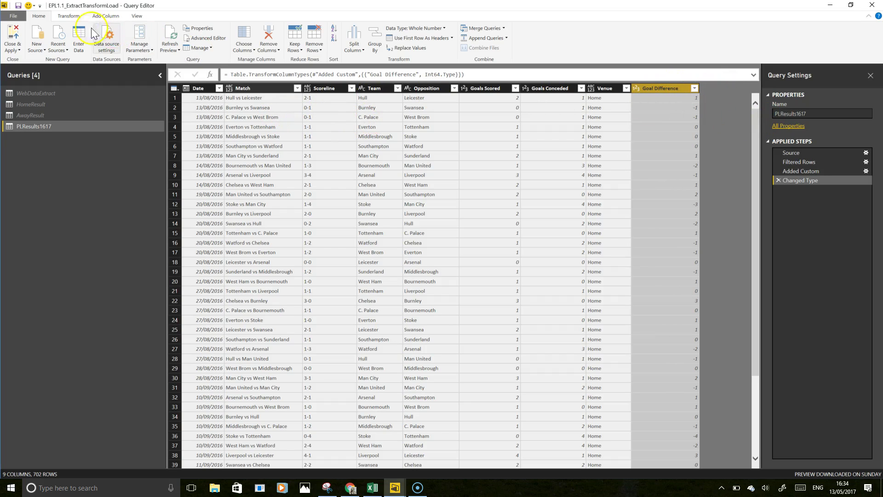
pyautogui.click(106, 15)
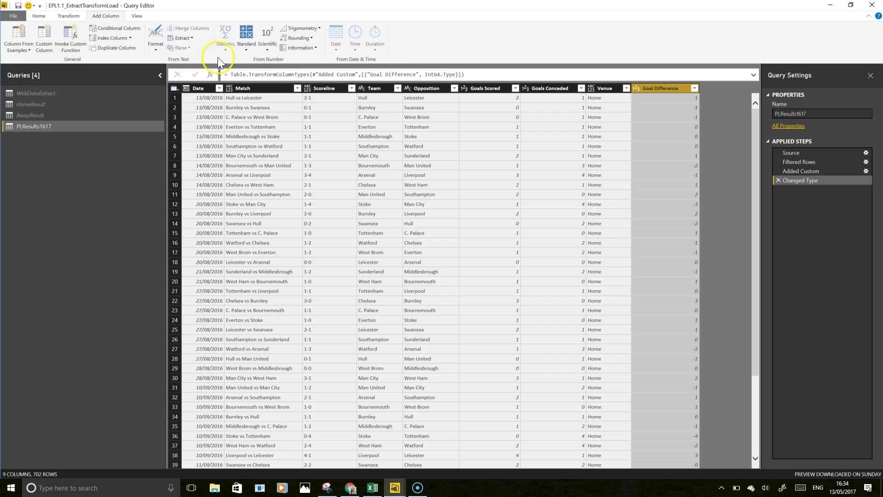
pyautogui.click(46, 44)
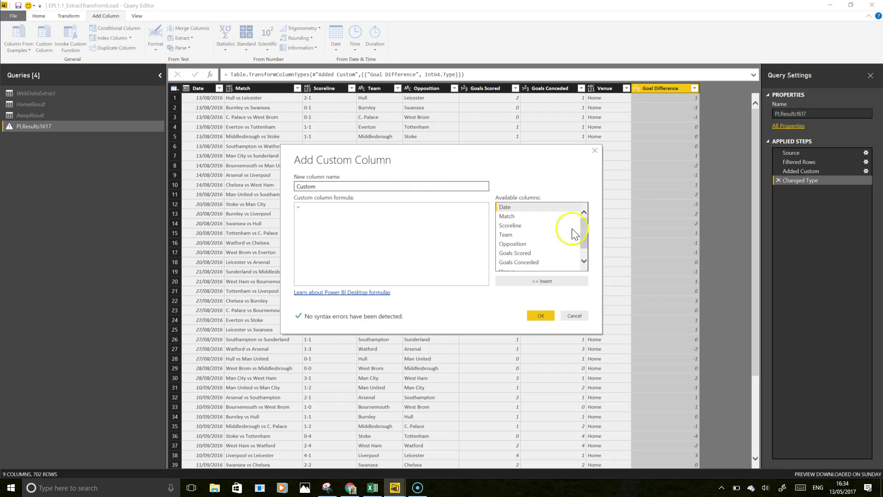
pyautogui.click(573, 316)
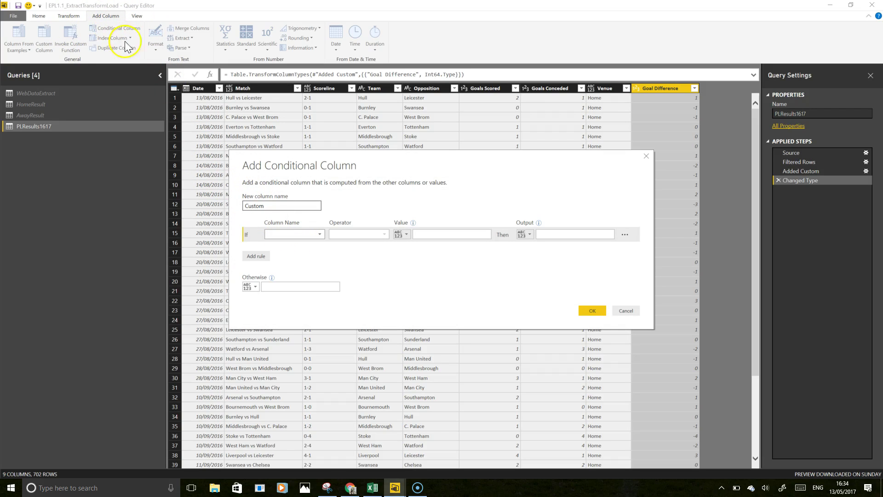
# Start a conditional column named Result with the first rule: if Goal Difference is greater than 0, output Win
pyautogui.doubleClick(276, 206)
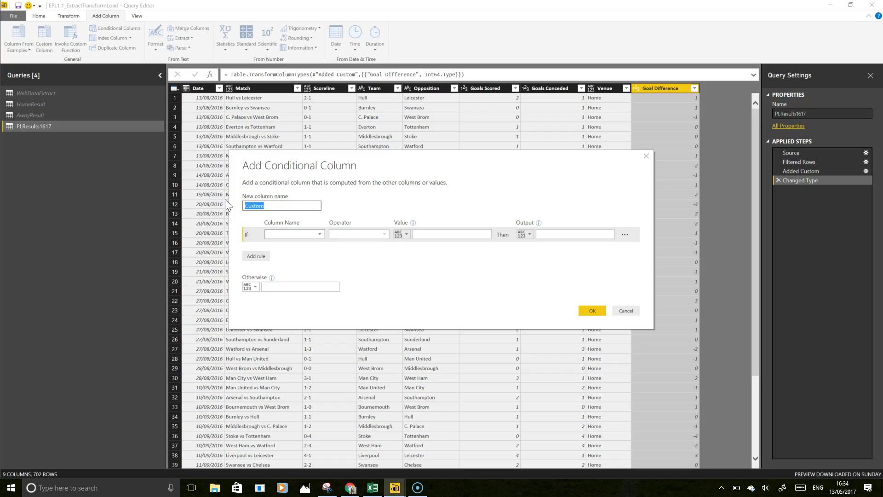
pyautogui.write('Result')
pyautogui.click(318, 236)
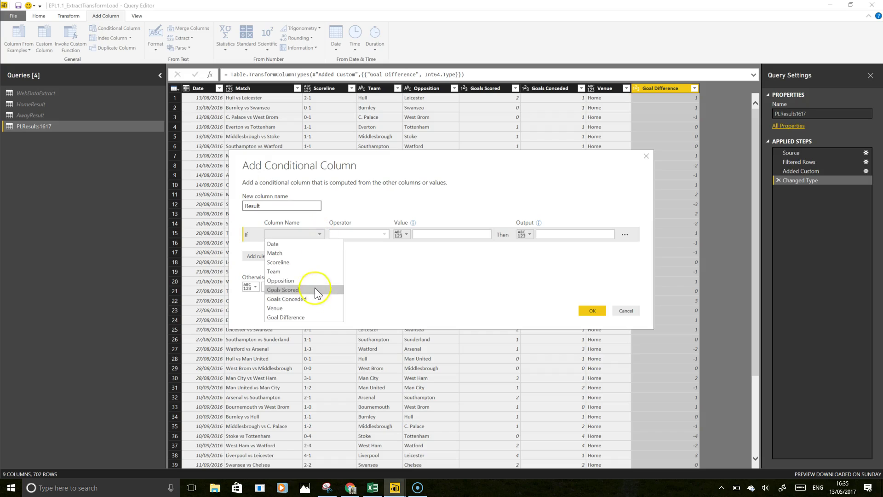
pyautogui.click(313, 317)
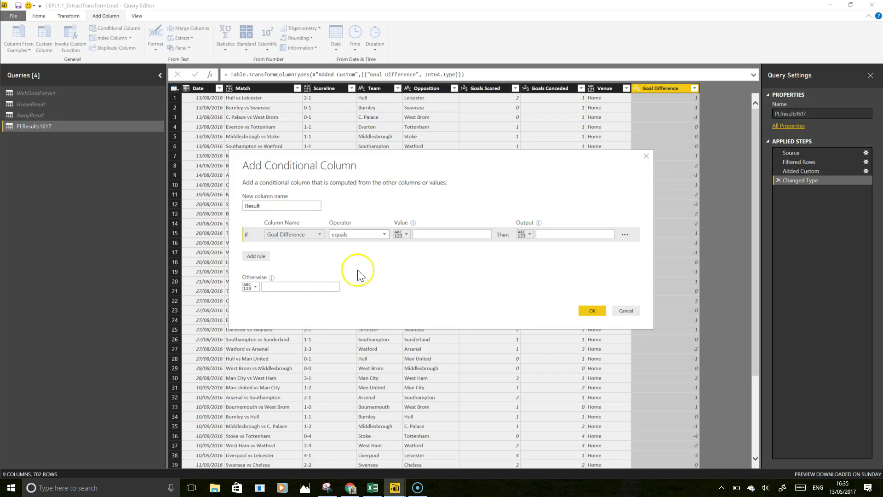
pyautogui.click(384, 235)
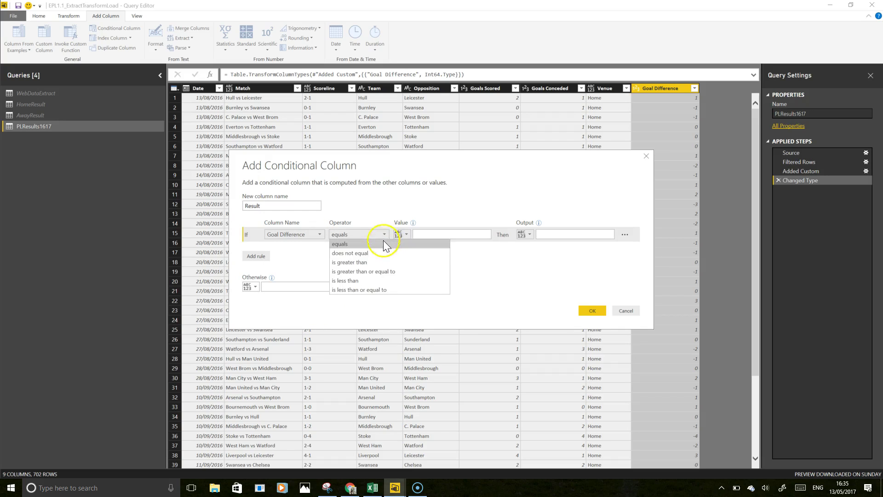
pyautogui.click(363, 263)
pyautogui.click(426, 235)
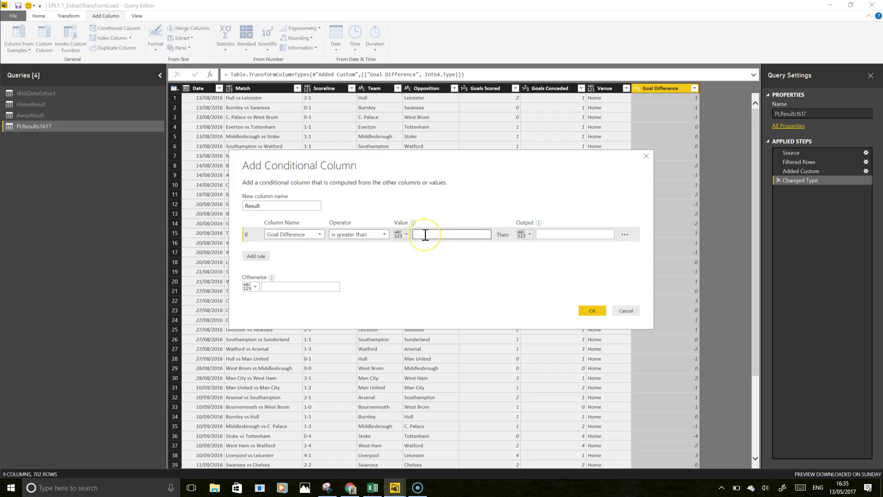
pyautogui.write('0')
pyautogui.click(574, 234)
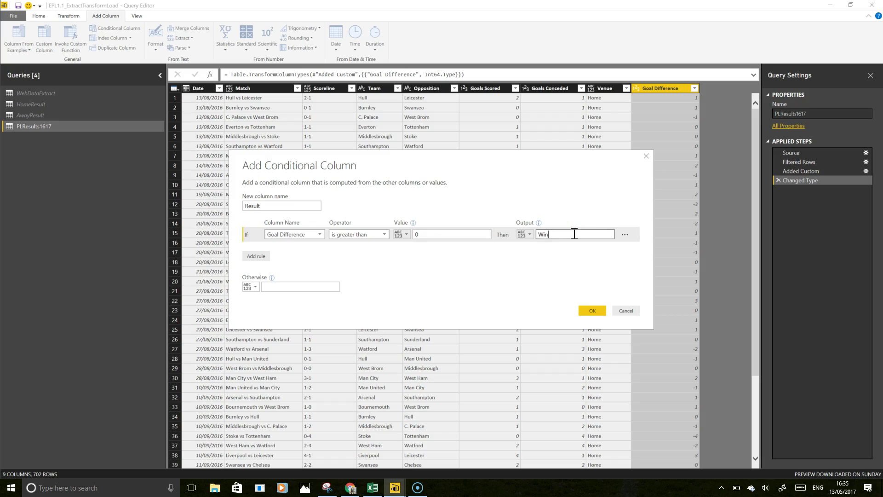
# Add an else-if rule giving Draw when Goal Difference equals 0, set the otherwise value to Loss, and create the Result column
pyautogui.click(256, 256)
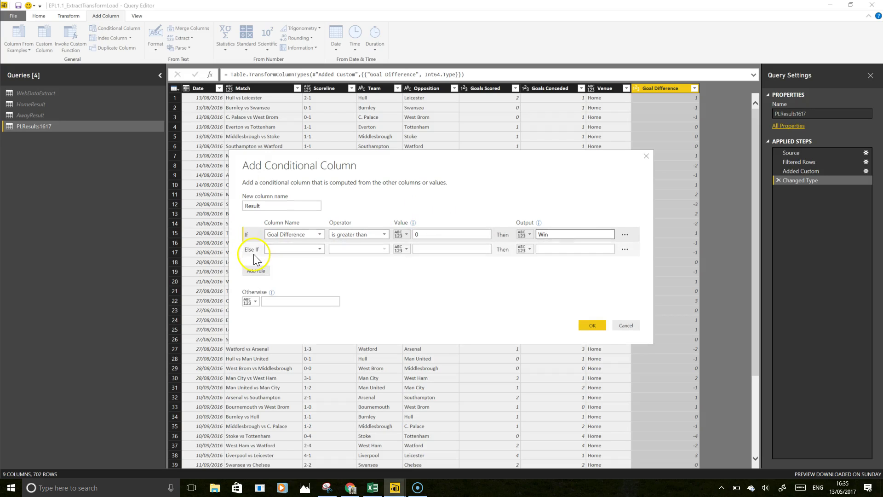
pyautogui.click(319, 249)
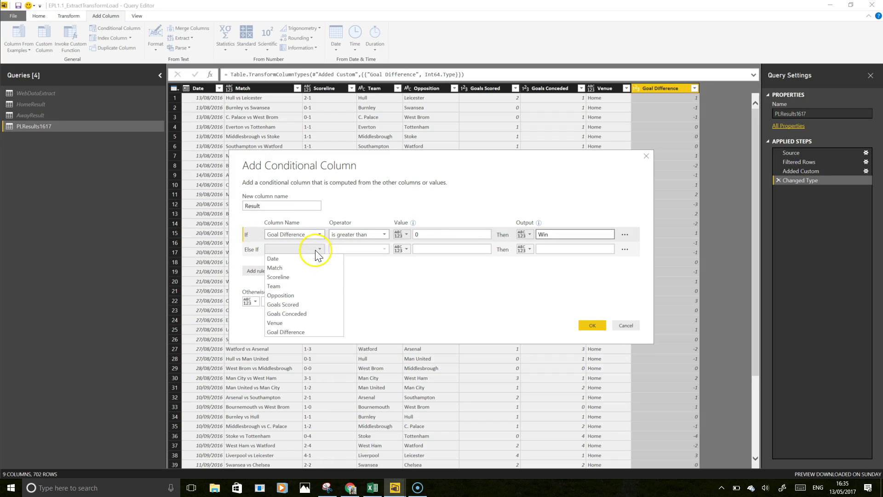
pyautogui.click(313, 332)
pyautogui.click(436, 250)
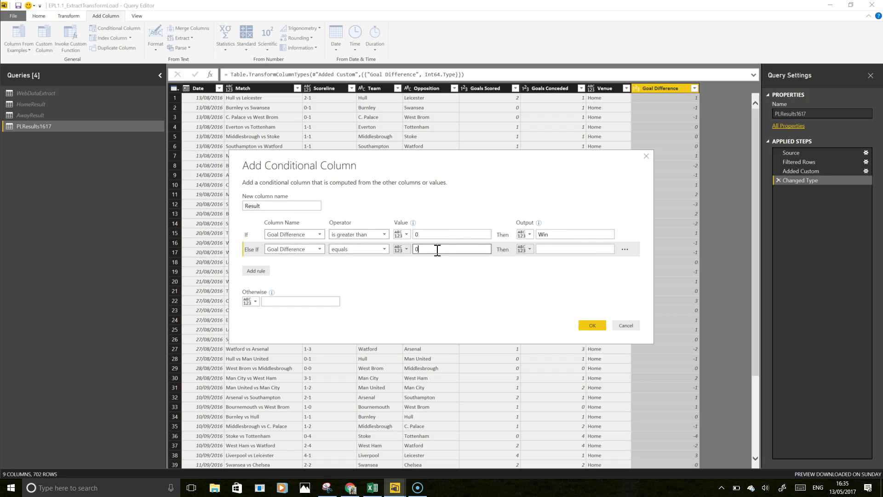
pyautogui.click(562, 249)
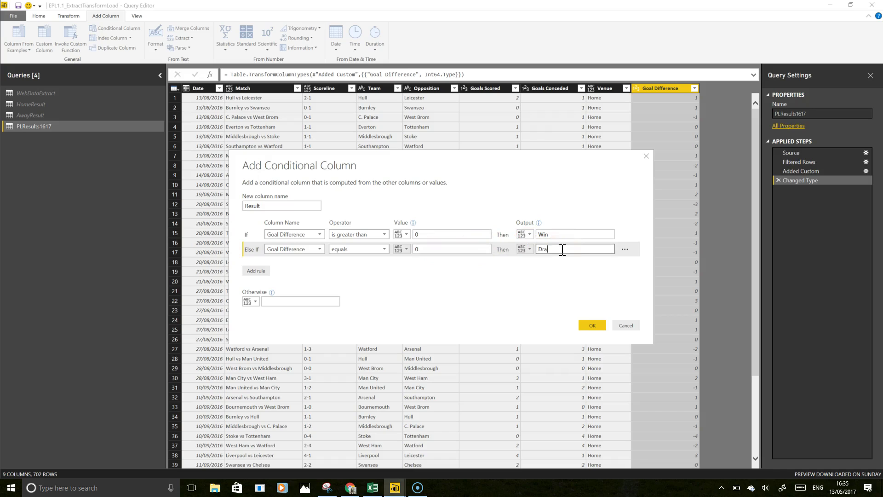
pyautogui.click(275, 301)
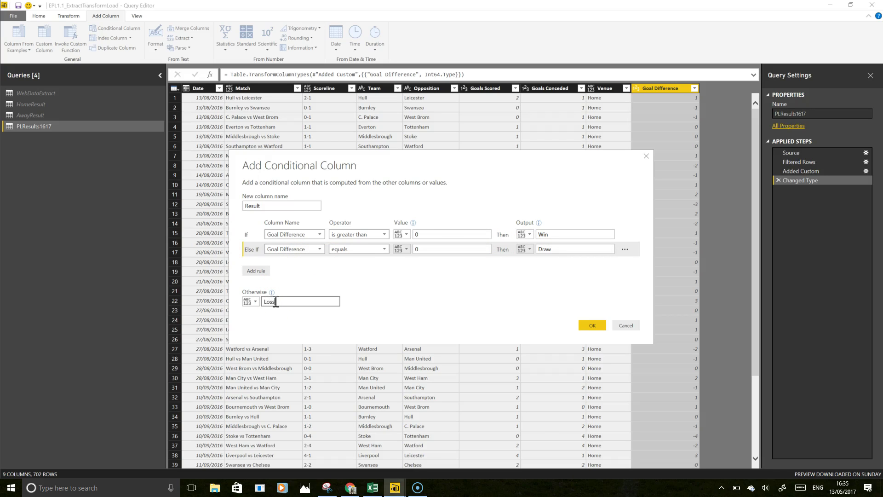
pyautogui.click(592, 325)
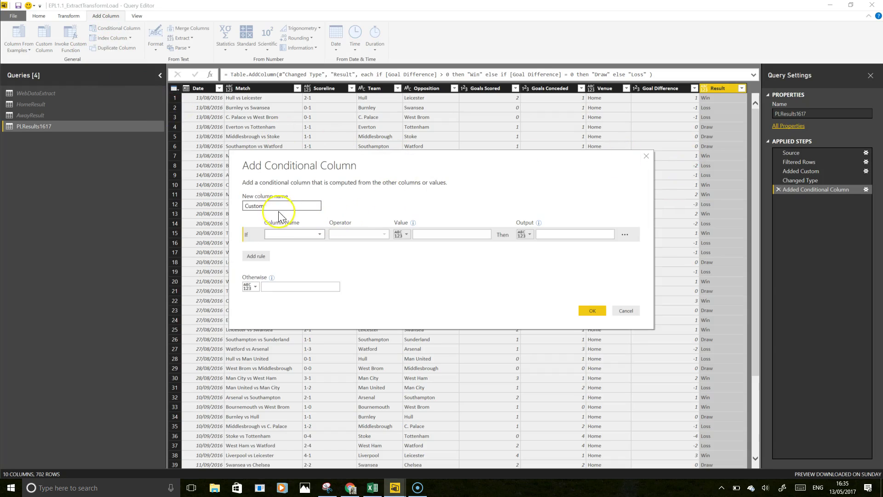
# Define a second conditional column named Points with the first rule: if Result equals Win, output 3
pyautogui.moveTo(276, 205); pyautogui.dragTo(233, 207)
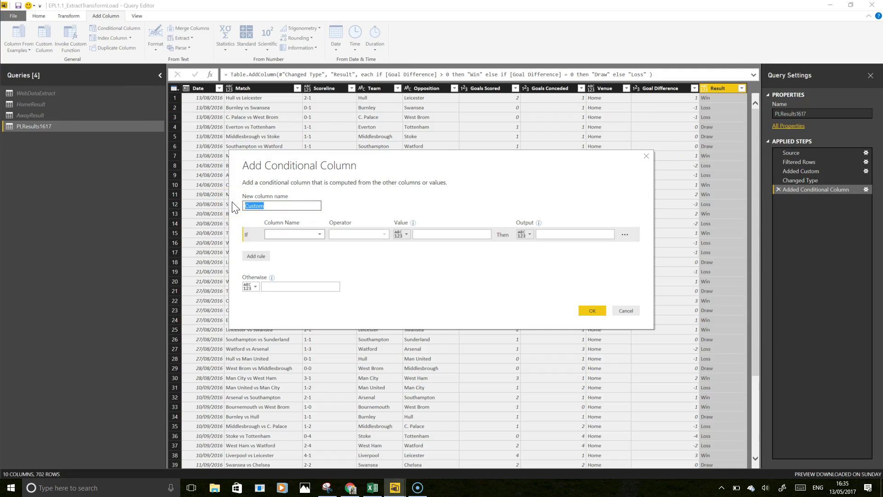
pyautogui.write('Points')
pyautogui.click(320, 235)
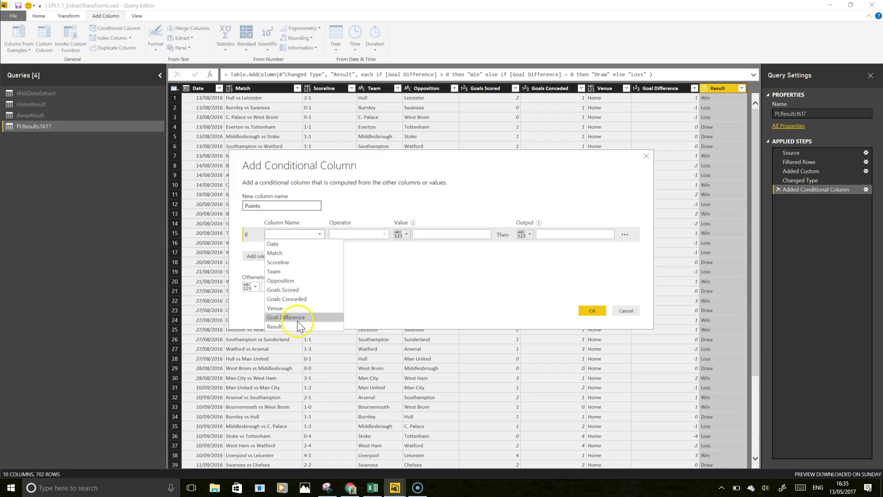
pyautogui.click(294, 326)
pyautogui.click(432, 235)
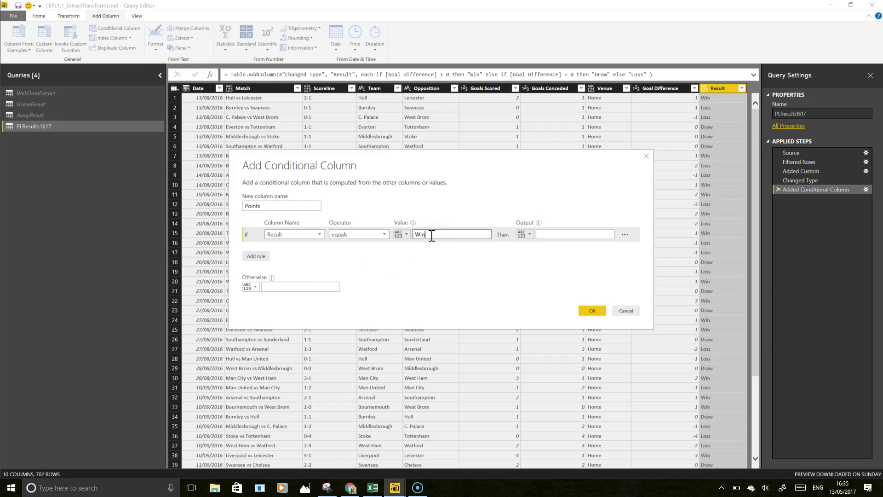
pyautogui.click(572, 235)
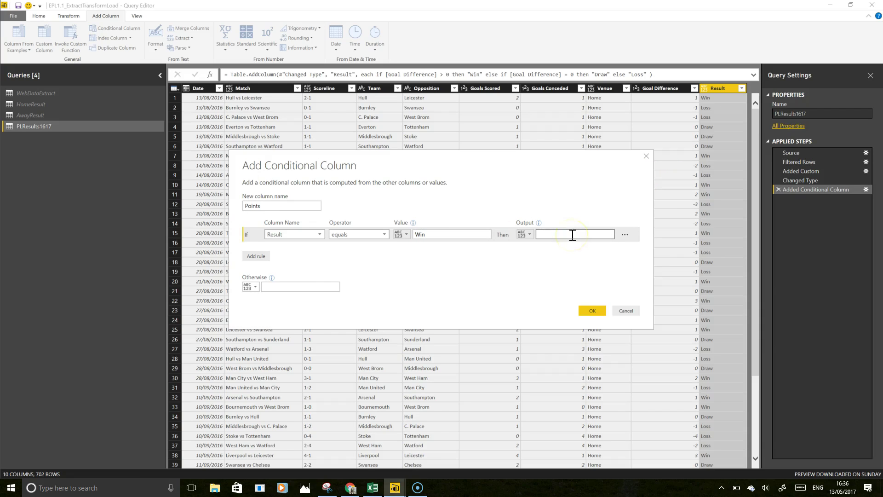
pyautogui.write('3')
# Add an else-if rule giving 1 when Result equals Draw, set the otherwise value to 0, and create the Points column
pyautogui.click(256, 256)
pyautogui.click(319, 249)
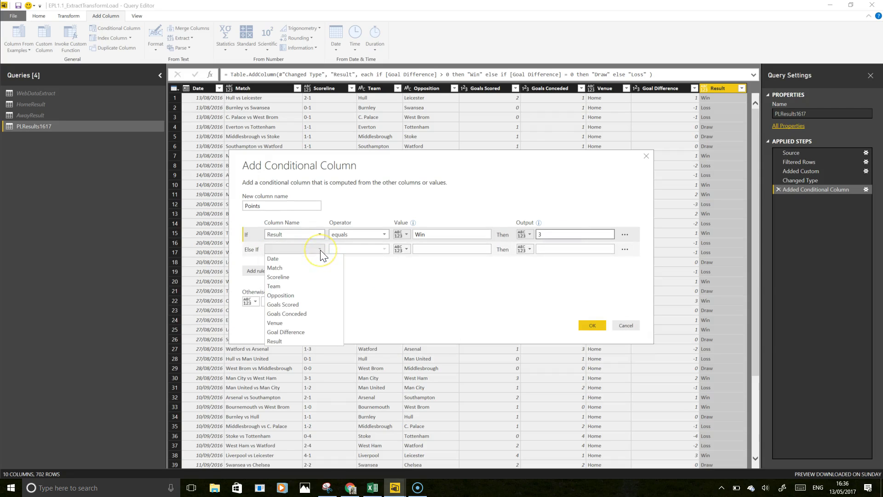
pyautogui.click(304, 341)
pyautogui.click(427, 250)
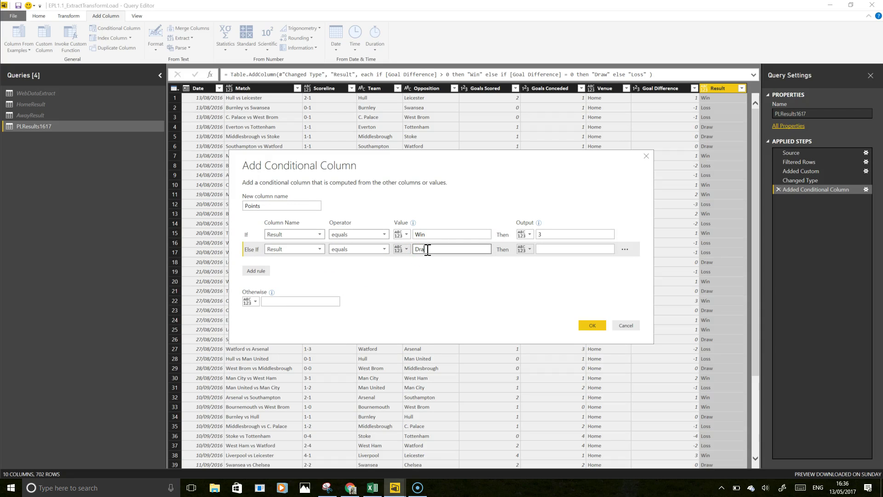
pyautogui.click(542, 250)
pyautogui.write('1')
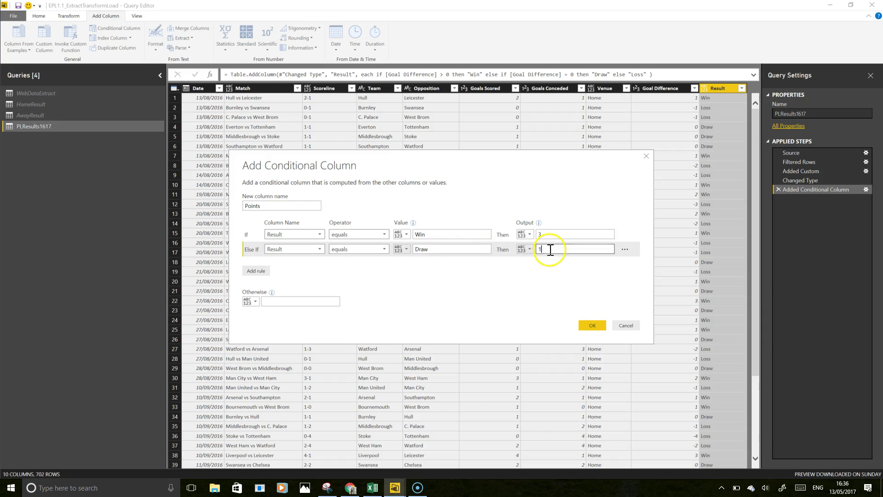
pyautogui.click(285, 301)
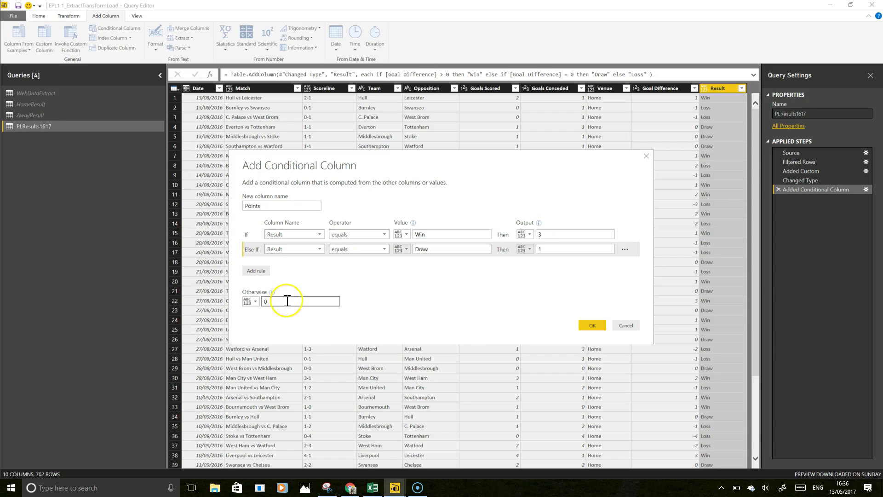
pyautogui.click(593, 326)
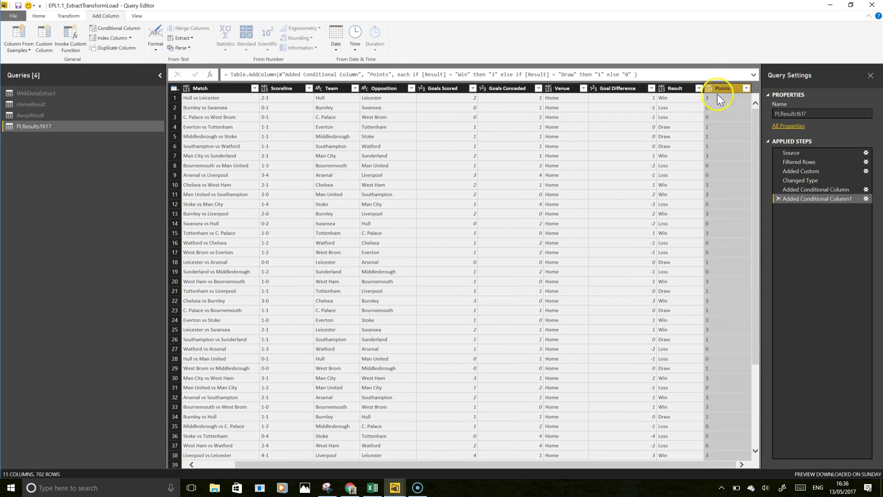
# Set the data type of the Points column to Whole Number
pyautogui.click(39, 16)
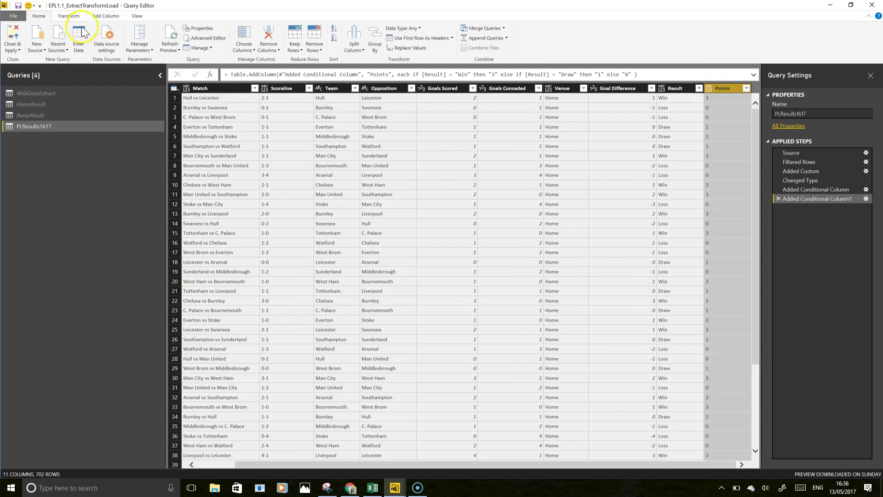
pyautogui.click(419, 30)
pyautogui.press('Escape')
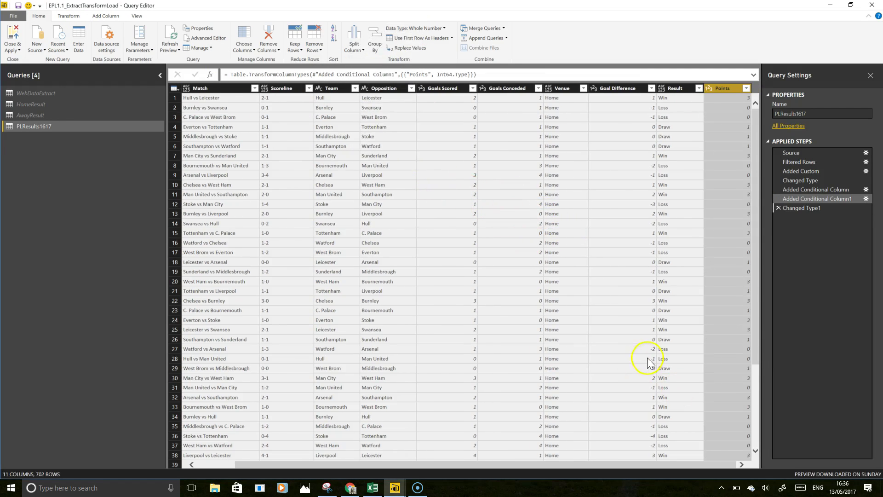
# Check the PLResults1617 rows, and close the Query Editor with the new calculated columns applied to the model
pyautogui.click(754, 403)
pyautogui.click(755, 403)
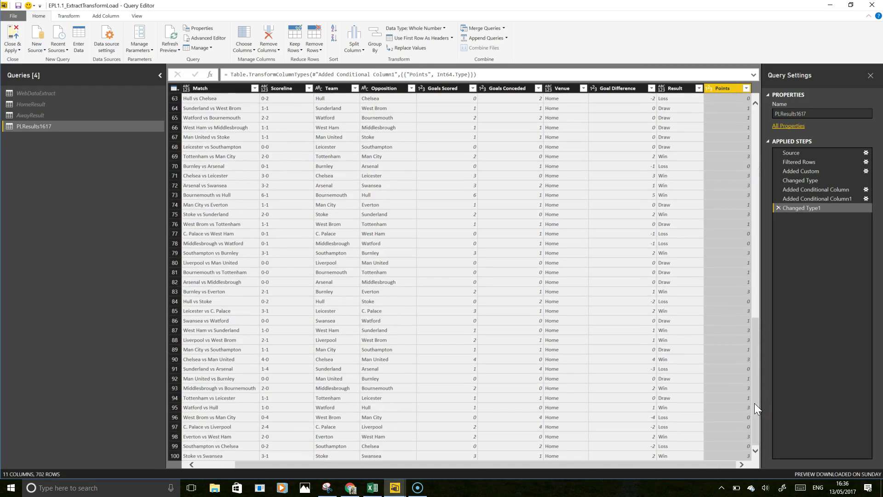
pyautogui.click(754, 403)
pyautogui.click(754, 403)
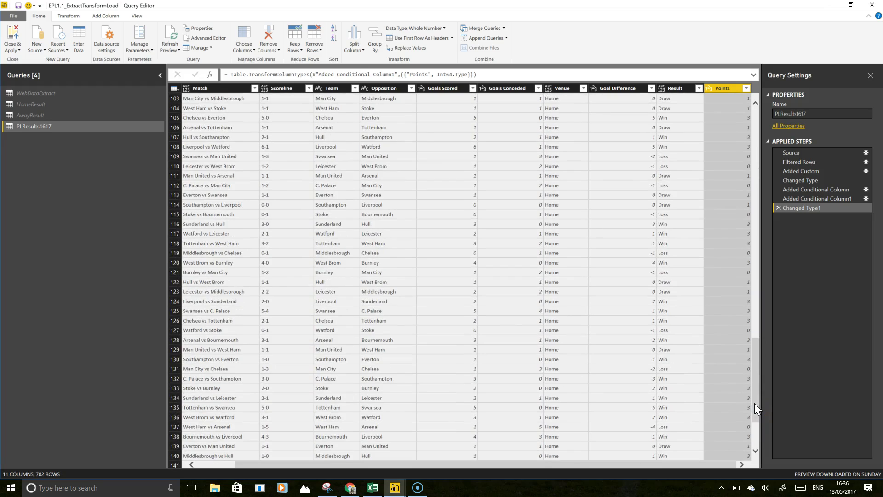
pyautogui.click(205, 464)
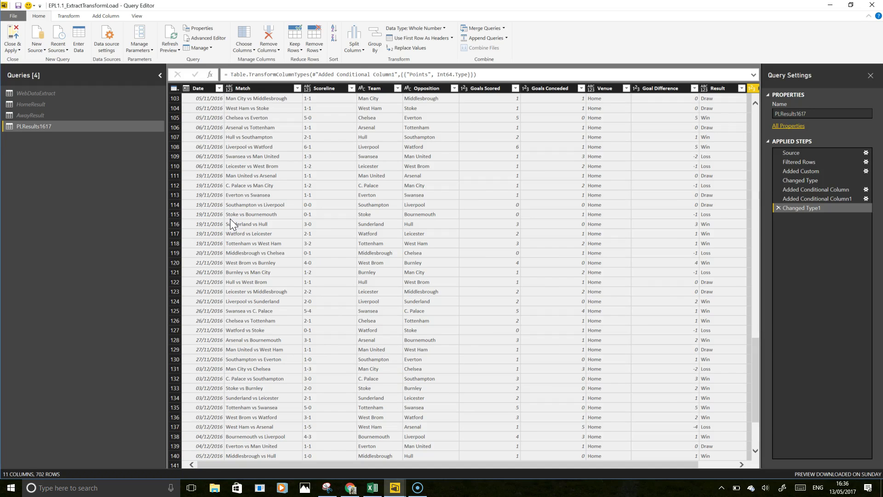
pyautogui.click(14, 39)
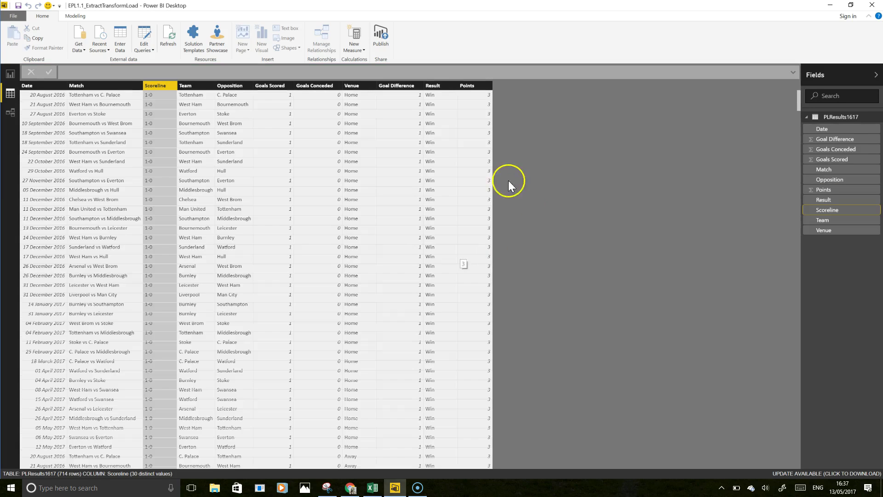
# Review the loaded Points column and the match rows of PLResults1617 in Data view
pyautogui.click(466, 86)
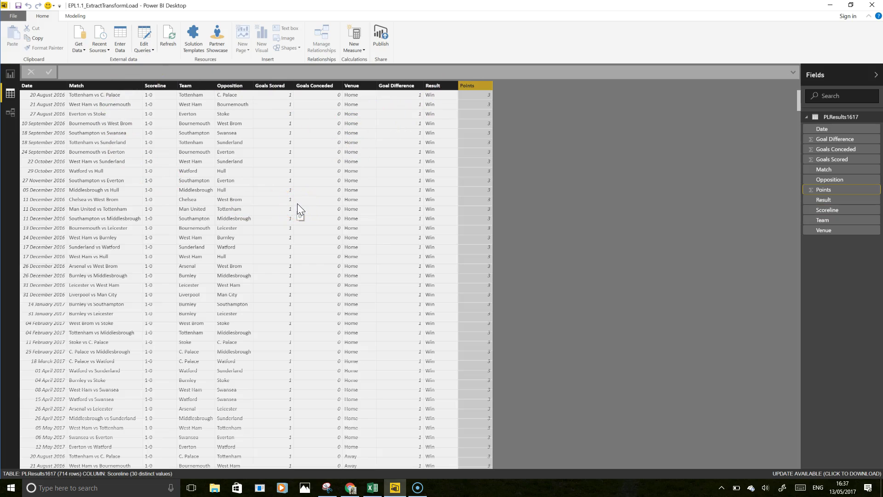
pyautogui.scroll(-9, 509, 295)
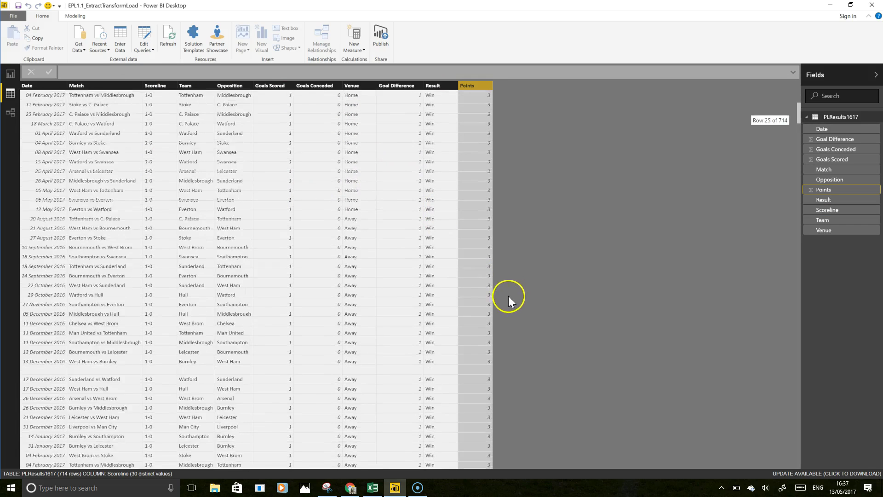
pyautogui.scroll(9, 466, 297)
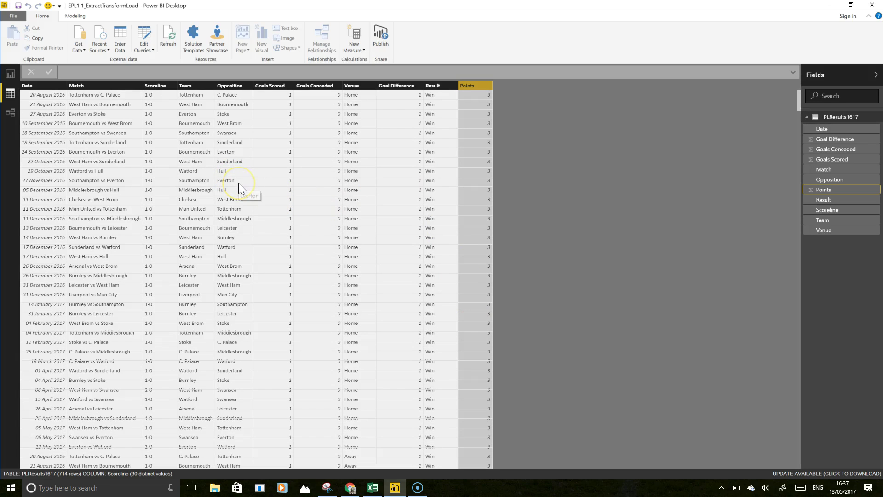
# Sort the PLResults1617 table by the Date column in ascending order
pyautogui.click(52, 86)
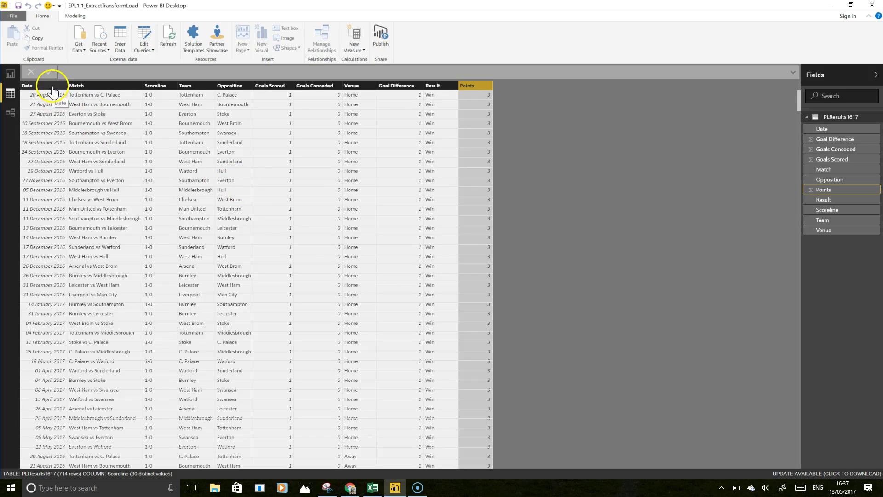
pyautogui.rightClick(52, 85)
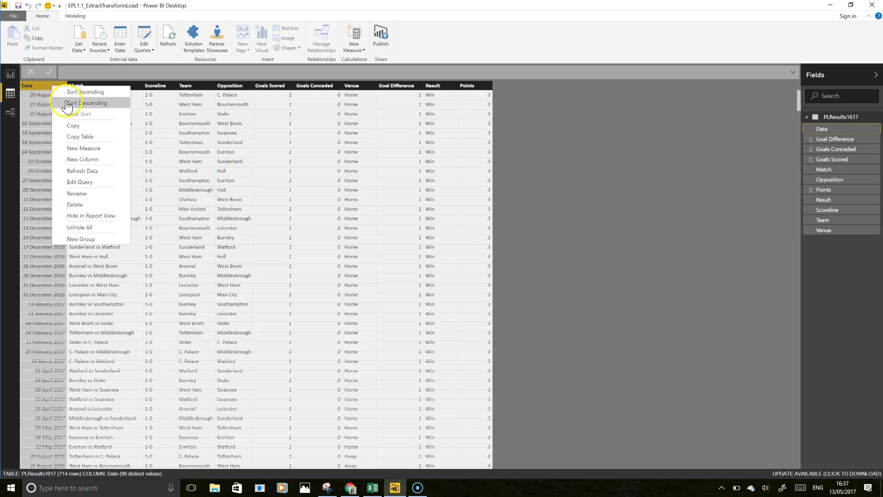
pyautogui.click(69, 92)
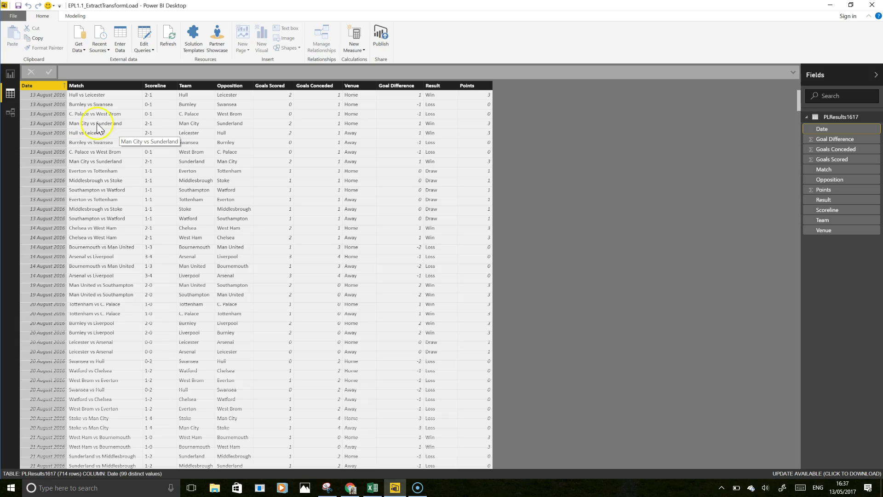
# Add a new report page and create a stacked bar chart with Points as the value and Team on the axis
pyautogui.click(10, 76)
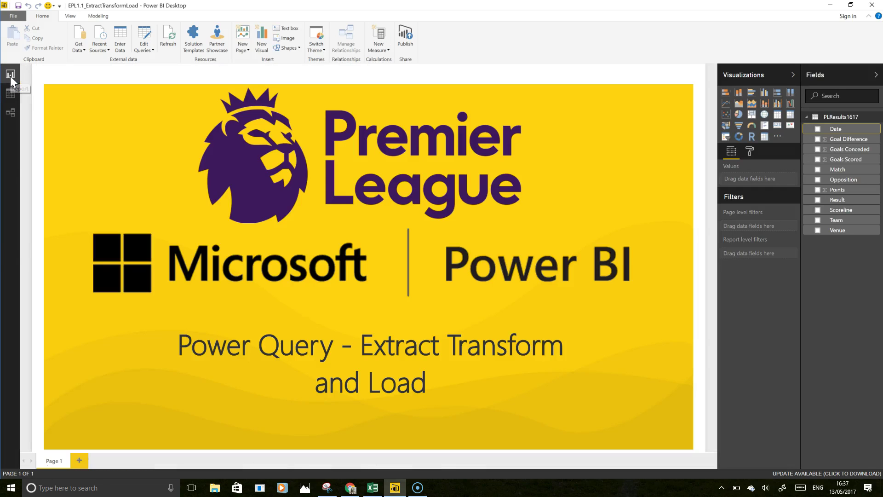
pyautogui.click(80, 459)
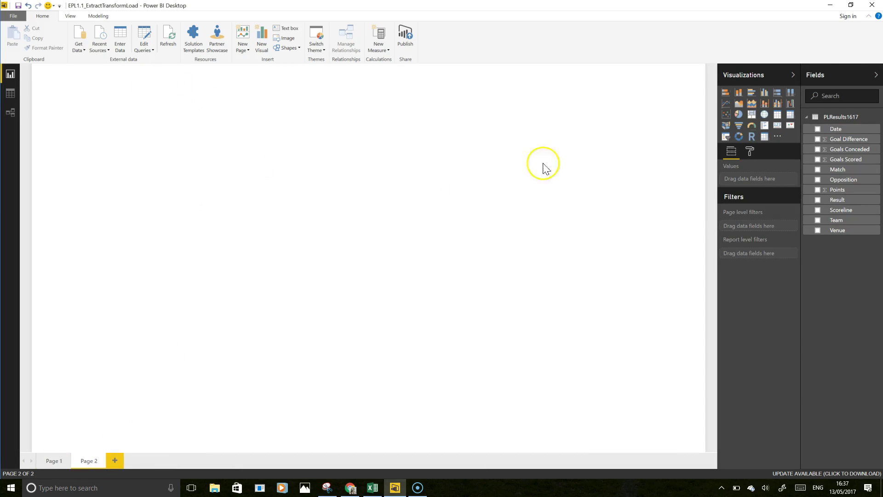
pyautogui.click(726, 93)
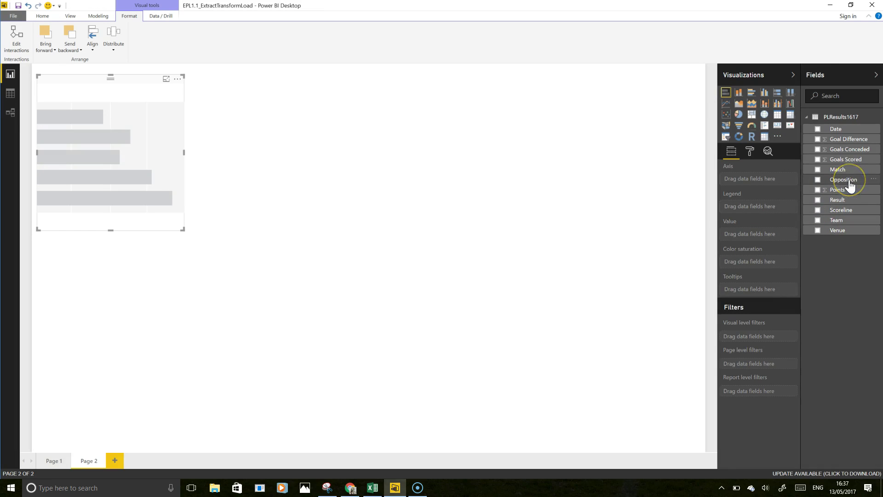
pyautogui.moveTo(821, 200); pyautogui.dragTo(768, 238)
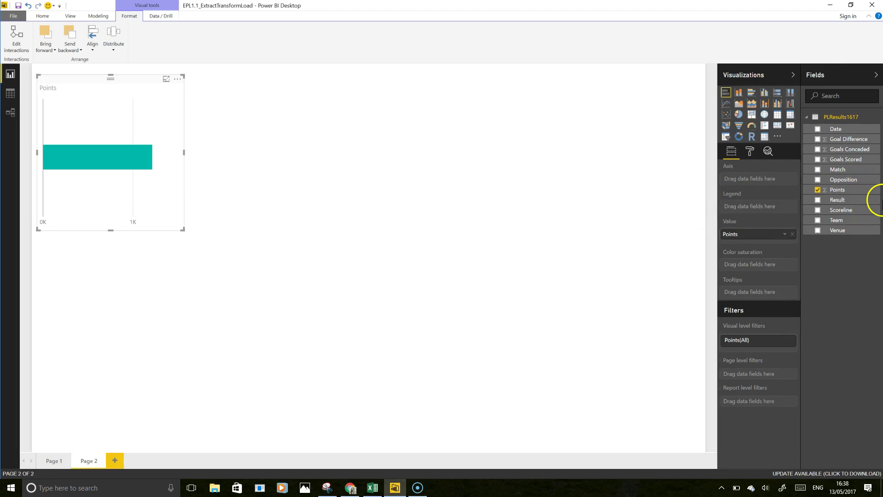
pyautogui.moveTo(845, 226); pyautogui.dragTo(760, 180)
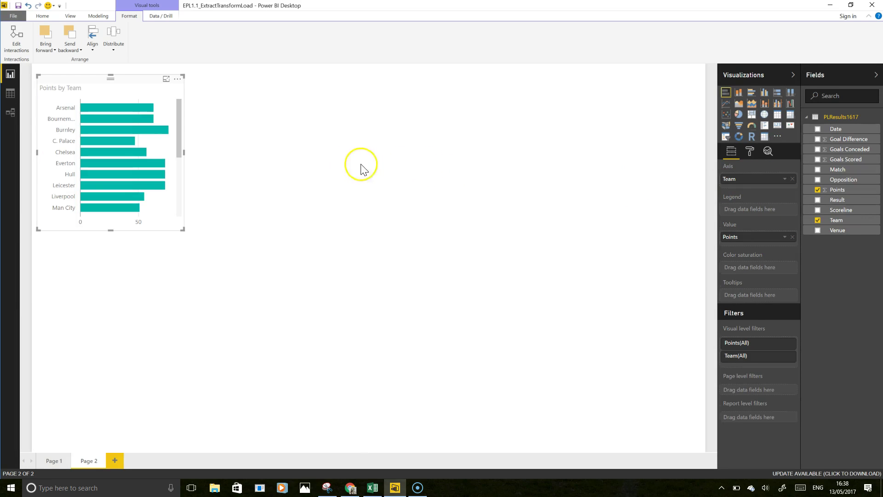
# Widen the Points by Team chart and sort its bars by Points
pyautogui.moveTo(183, 152); pyautogui.dragTo(254, 158)
pyautogui.click(248, 83)
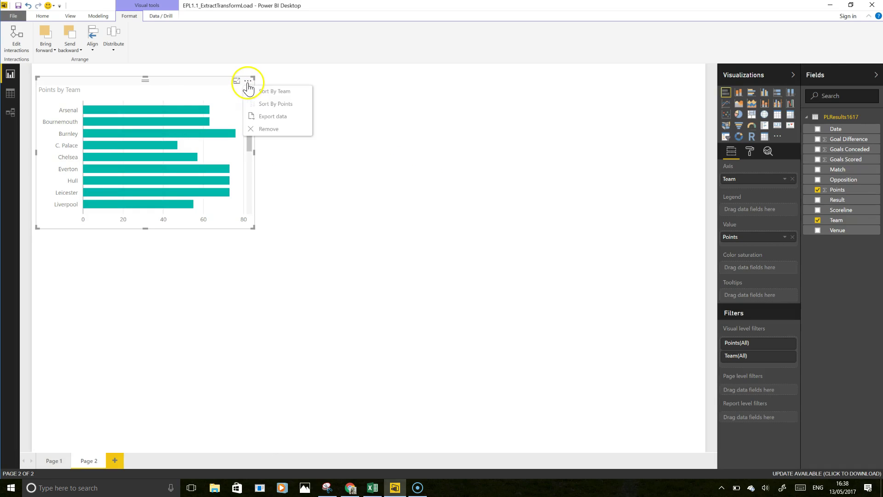
pyautogui.click(268, 107)
# Examine the teams' points ranking in the Points by Team chart for implausible totals
pyautogui.moveTo(256, 148); pyautogui.dragTo(251, 121)
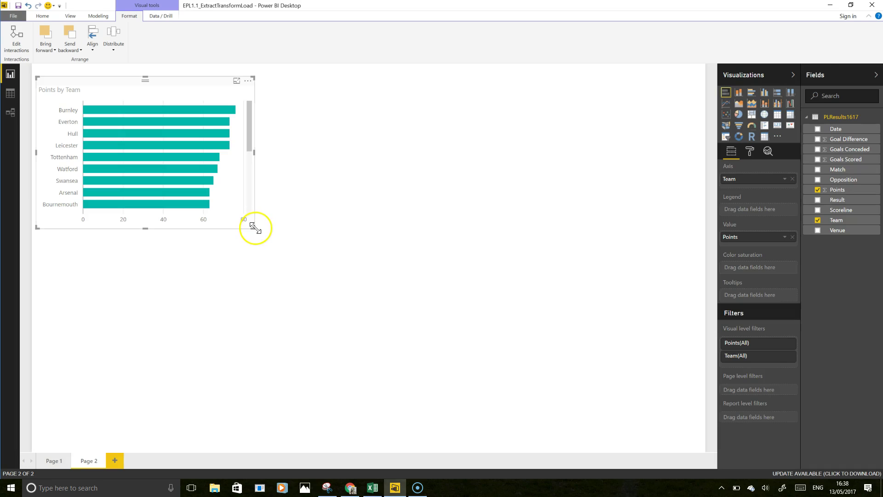
pyautogui.click(297, 232)
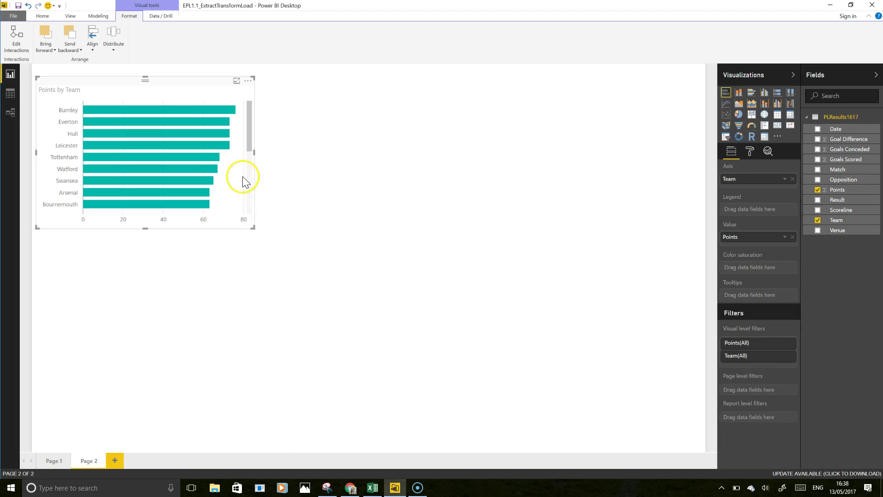
pyautogui.click(189, 111)
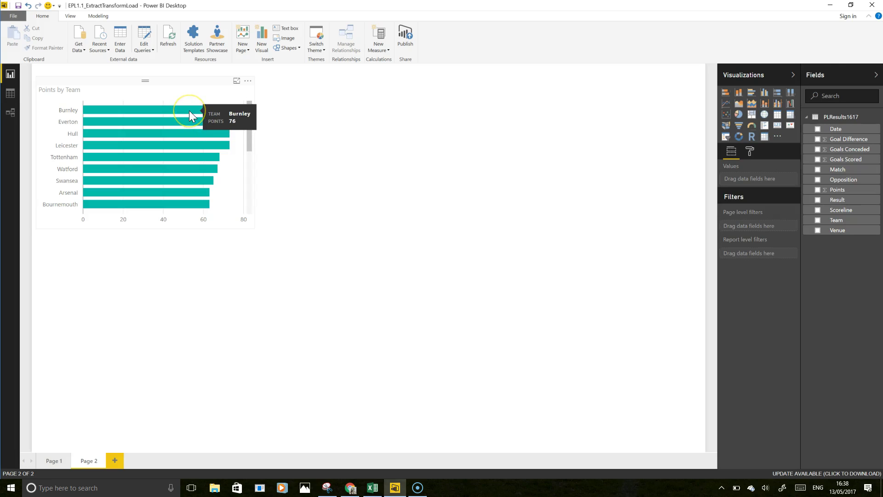
pyautogui.moveTo(248, 112); pyautogui.dragTo(250, 138)
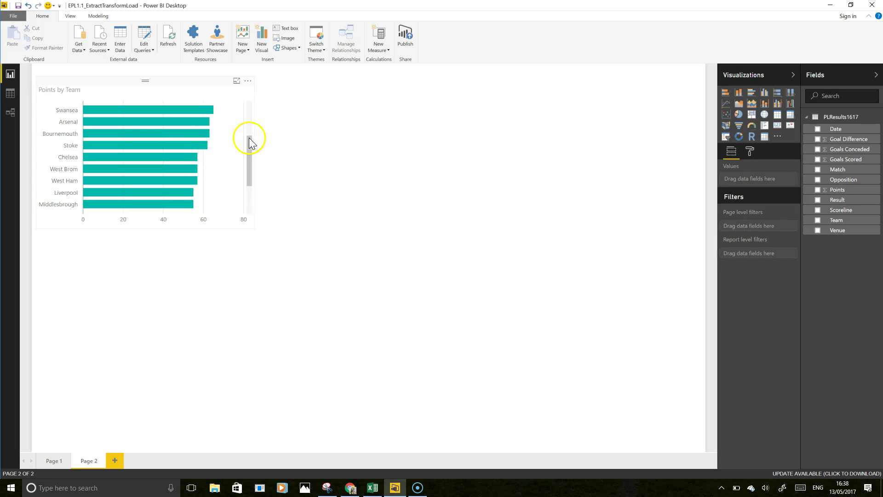
pyautogui.click(166, 157)
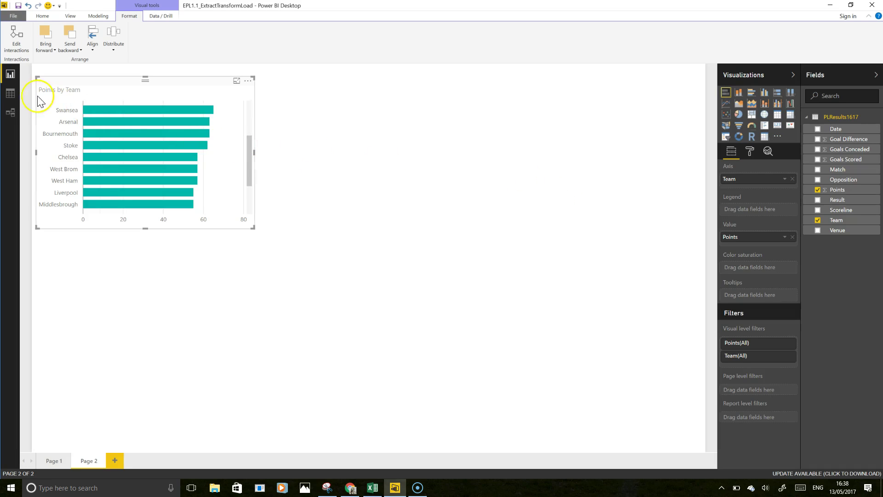
pyautogui.click(14, 96)
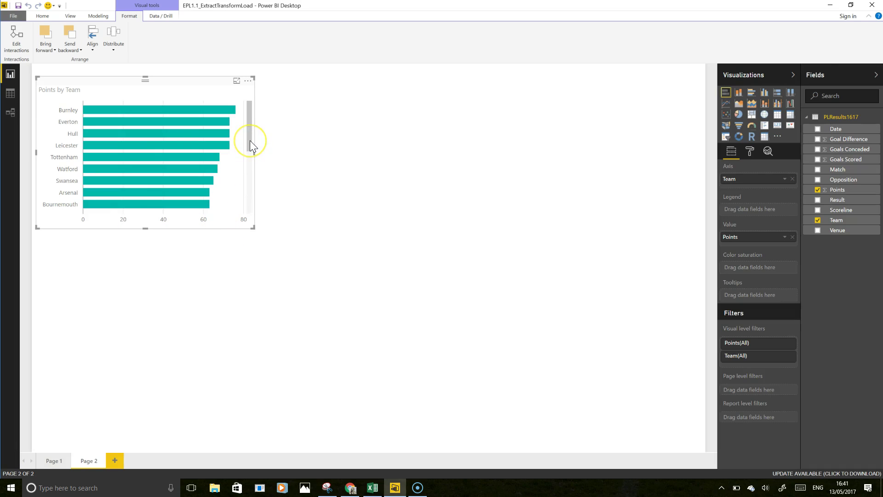
pyautogui.moveTo(252, 146); pyautogui.dragTo(255, 128)
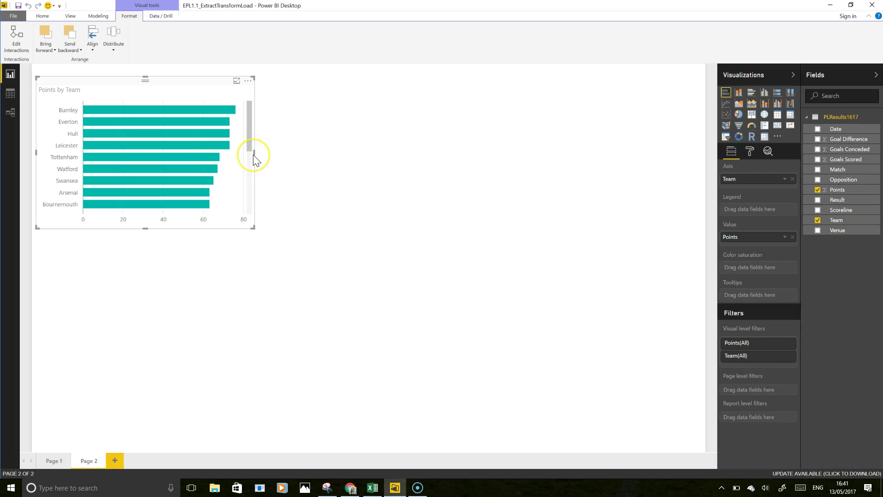
# Show the records behind Burnley's bar and check each match's scoreline, venue, result and points
pyautogui.rightClick(203, 110)
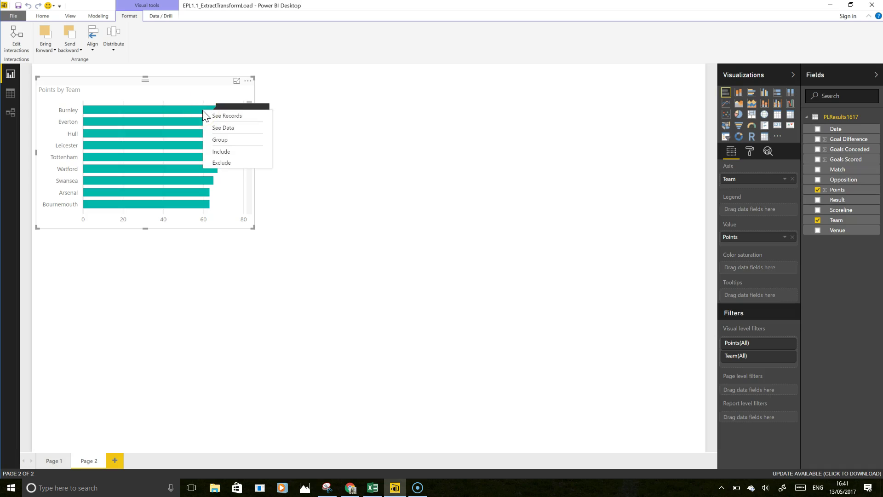
pyautogui.click(220, 117)
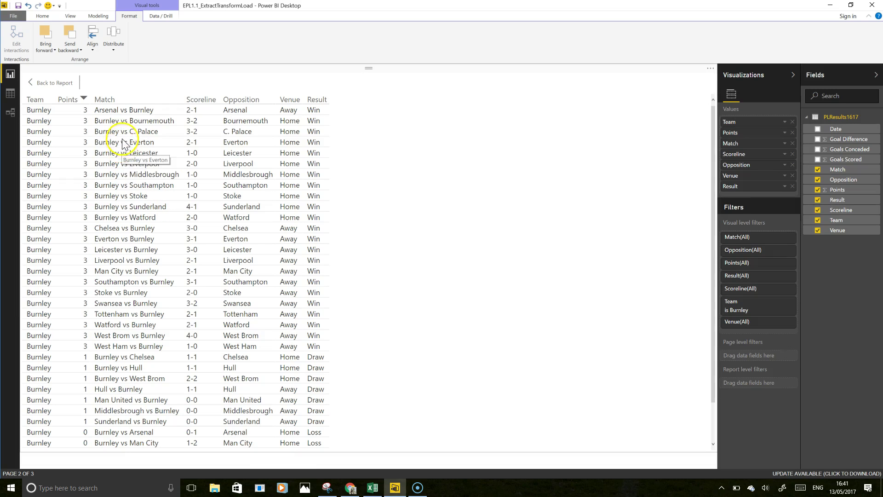
pyautogui.scroll(-1, 125, 165)
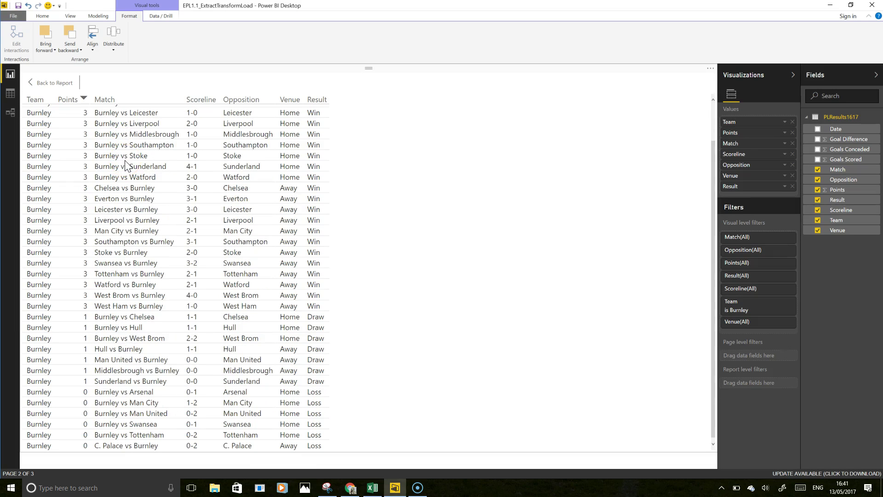
pyautogui.scroll(1, 126, 166)
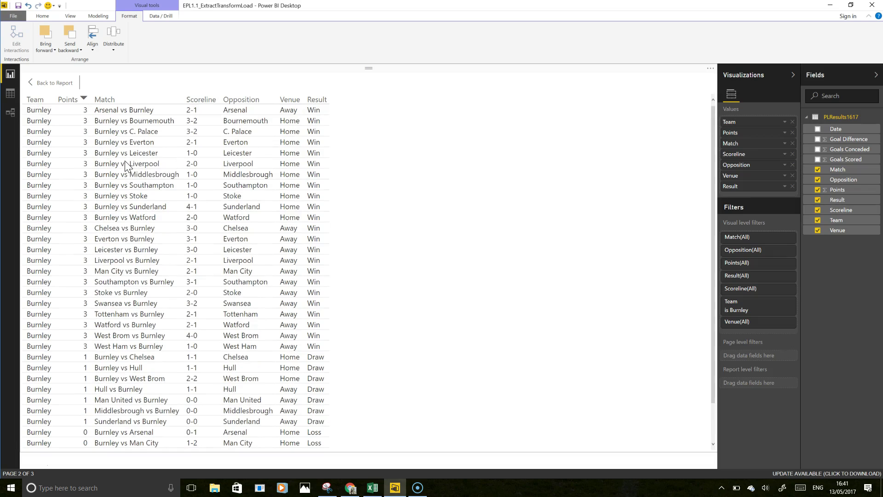
pyautogui.scroll(-1, 126, 166)
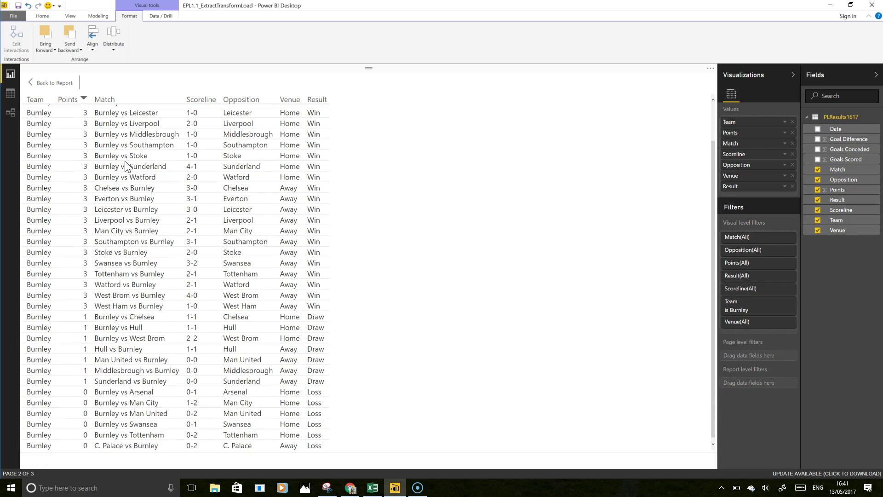
pyautogui.scroll(1, 125, 166)
pyautogui.click(95, 125)
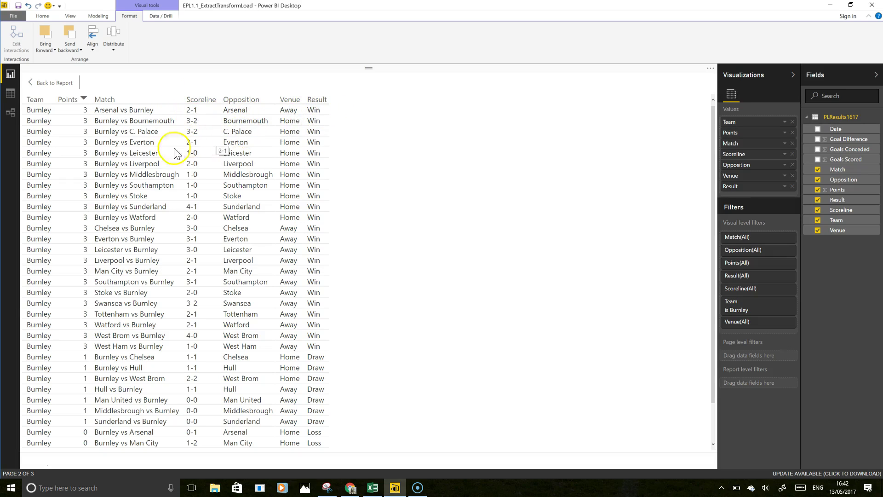
# Return to the table data, open the Query Editor, and select the Renamed Columns step of the AwayResult query
pyautogui.click(10, 94)
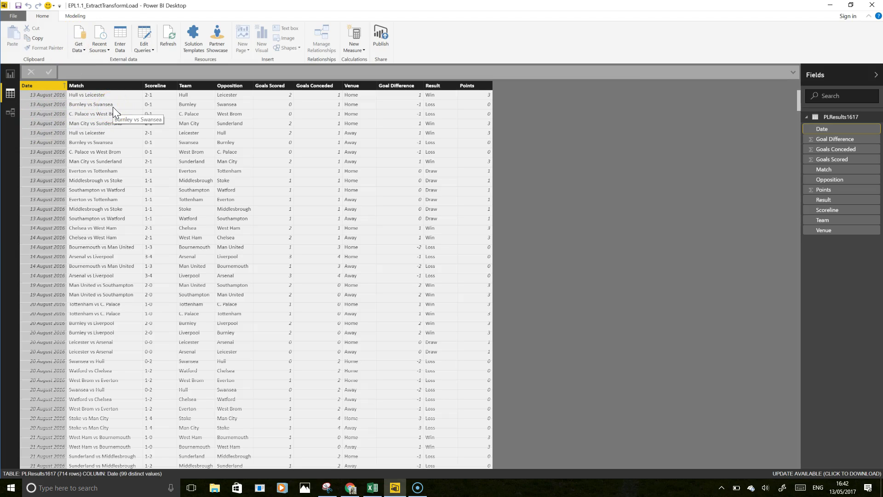
pyautogui.click(145, 39)
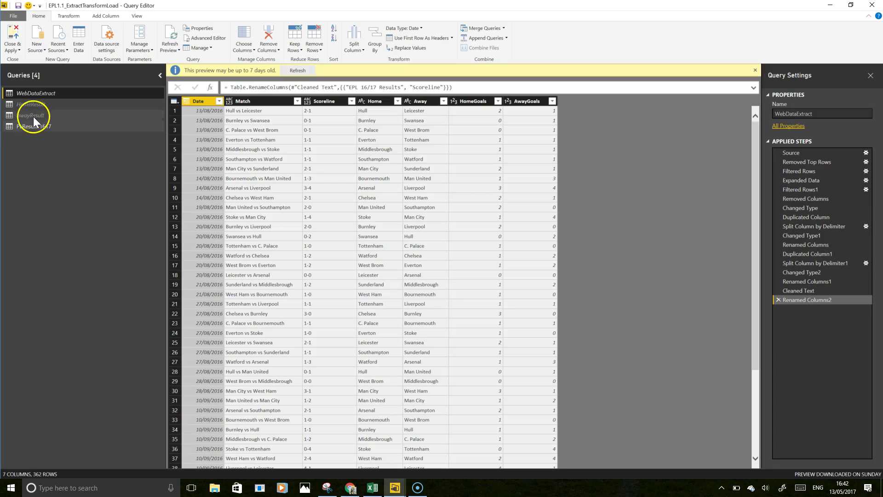
pyautogui.click(34, 116)
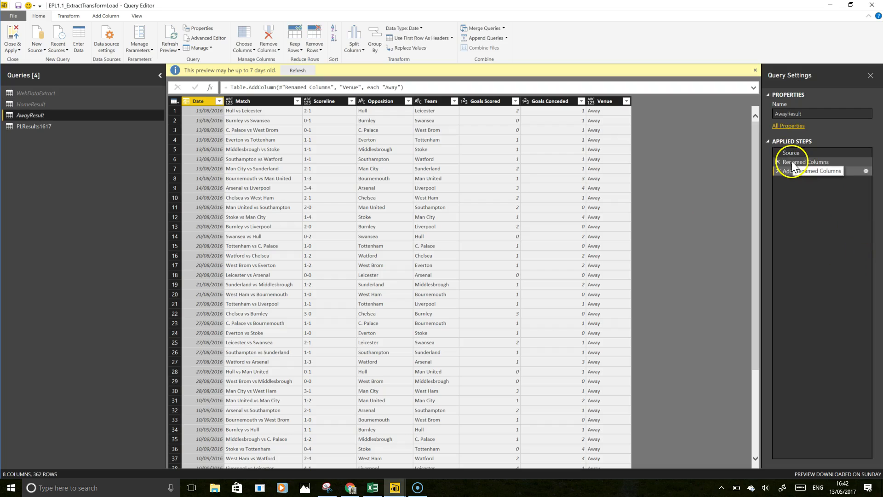
pyautogui.click(792, 161)
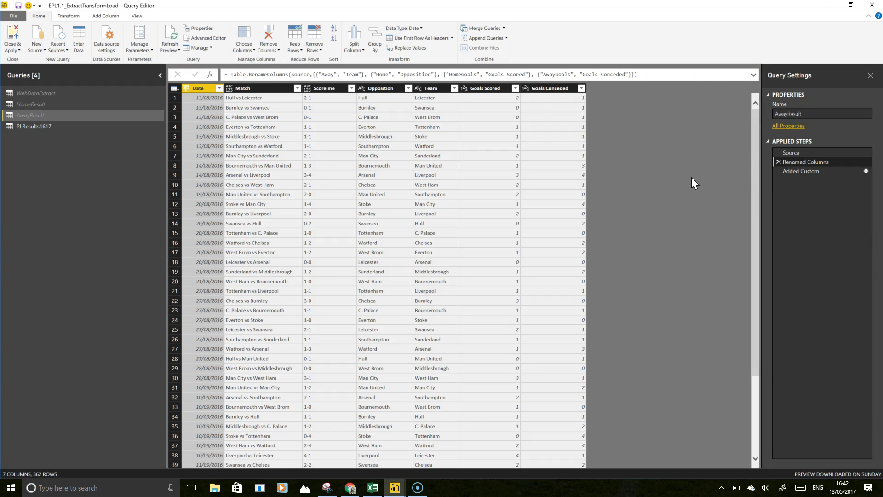
pyautogui.click(781, 161)
# Rename AwayResult's Goals Scored column to Goals Scored1 within the Renamed Columns step, accepting the step insertion
pyautogui.click(478, 90)
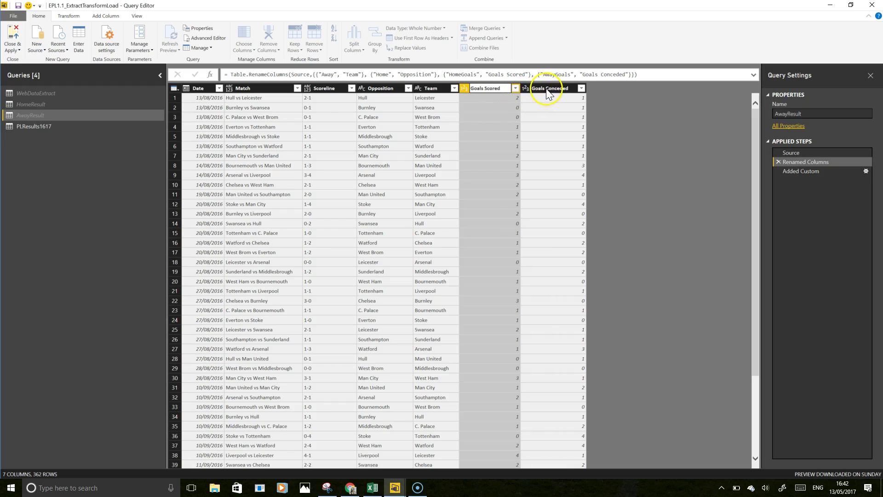
pyautogui.doubleClick(497, 90)
pyautogui.write('1')
pyautogui.click(552, 93)
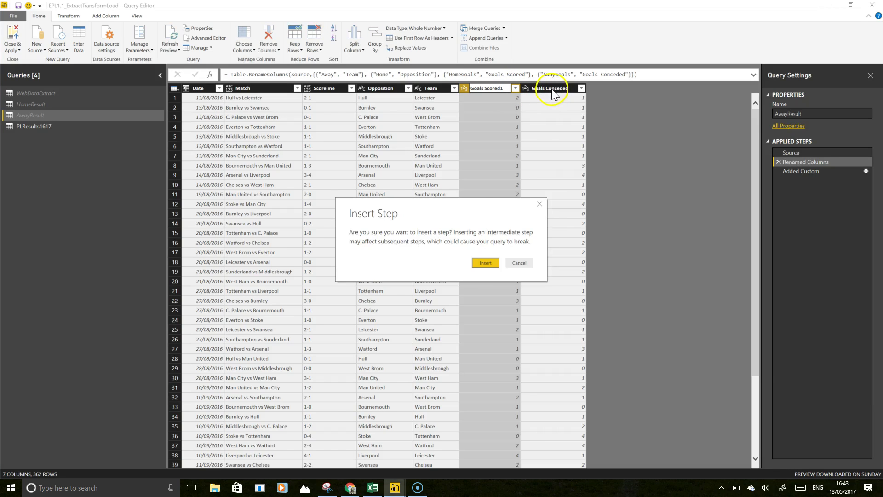
pyautogui.click(486, 262)
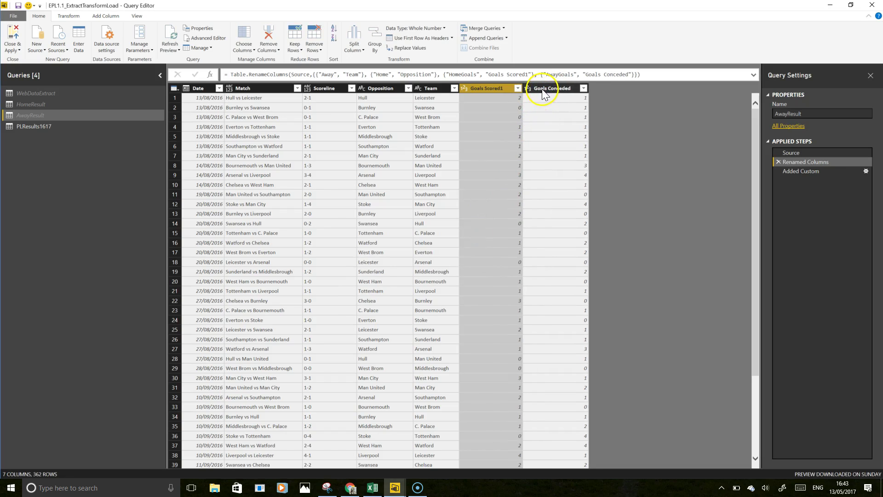
# Rename AwayResult's Goals Conceded column to Goals Scored, accepting the step insertion
pyautogui.doubleClick(543, 90)
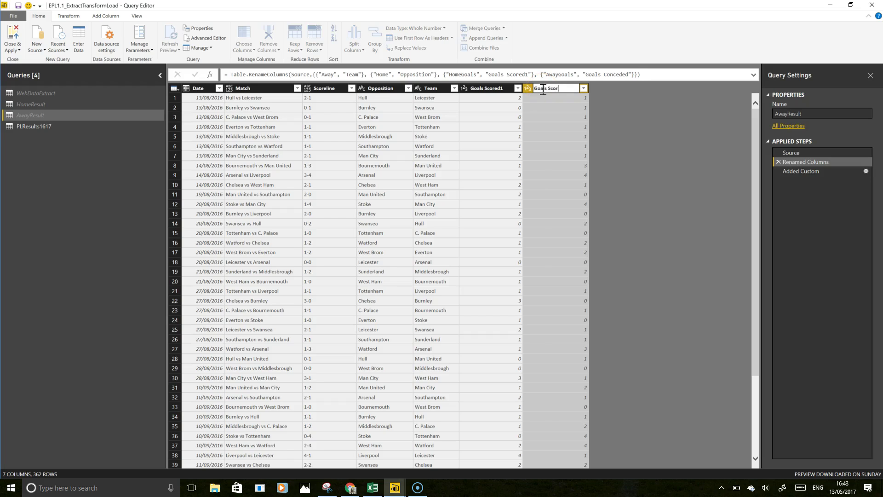
pyautogui.write('Goals Scored')
pyautogui.press('Return')
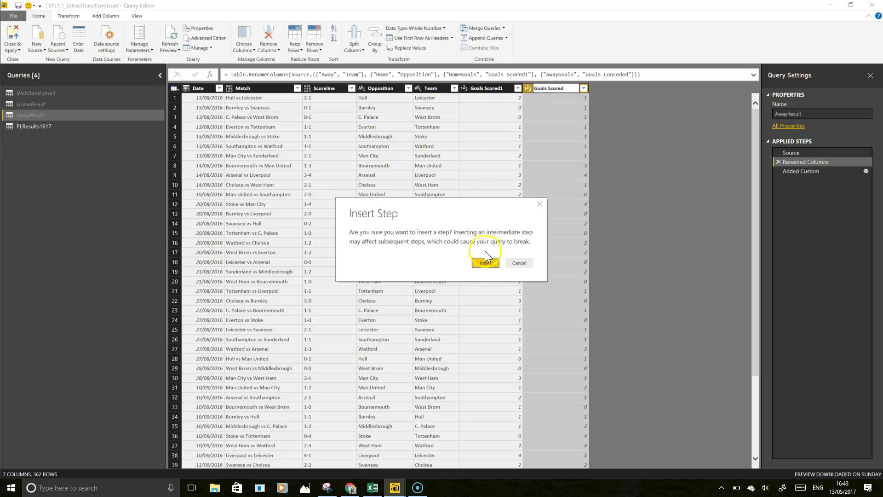
pyautogui.click(485, 259)
# Rename AwayResult's Goals Scored1 column to Goals Conceded, accept the step insertion, and display the PLResults1617 query
pyautogui.doubleClick(479, 88)
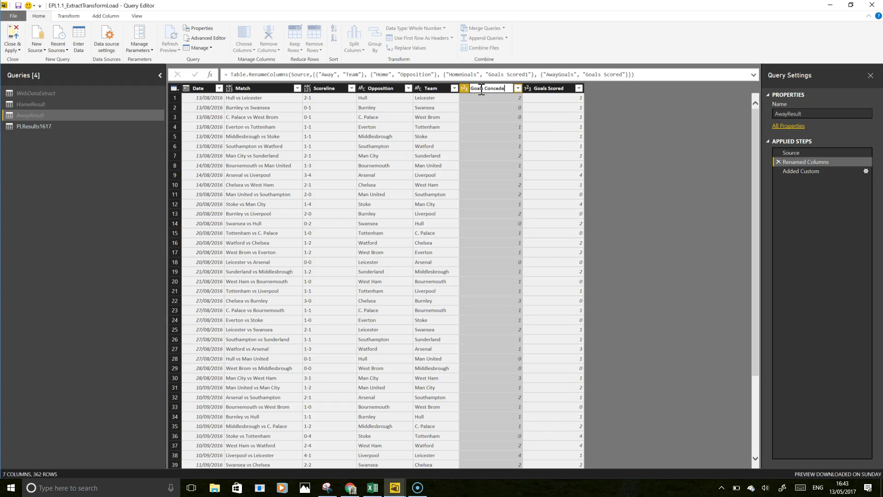
pyautogui.click(490, 96)
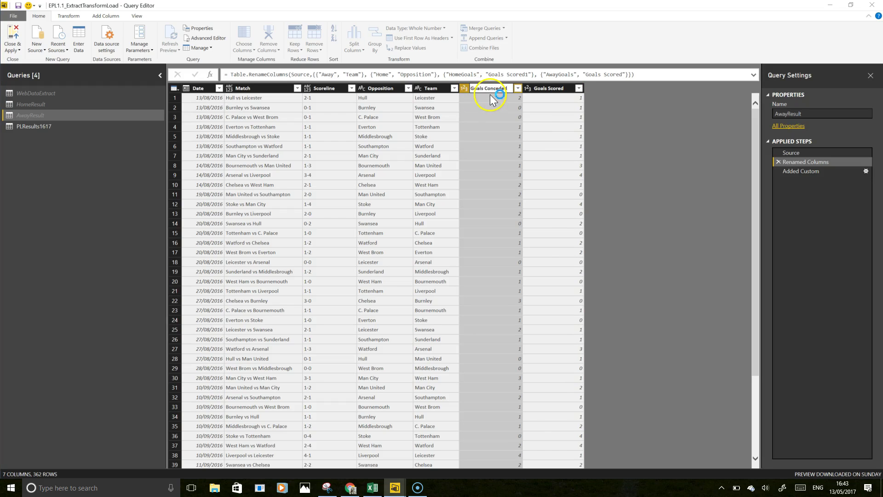
pyautogui.click(481, 265)
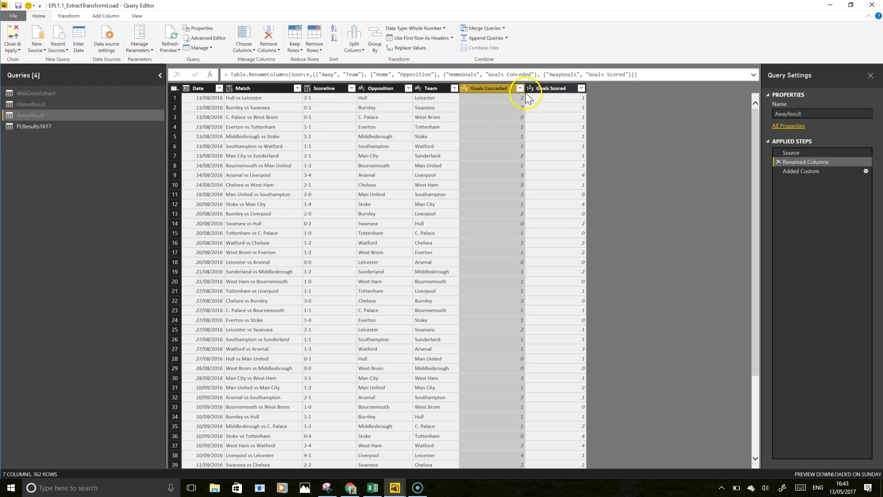
pyautogui.click(31, 126)
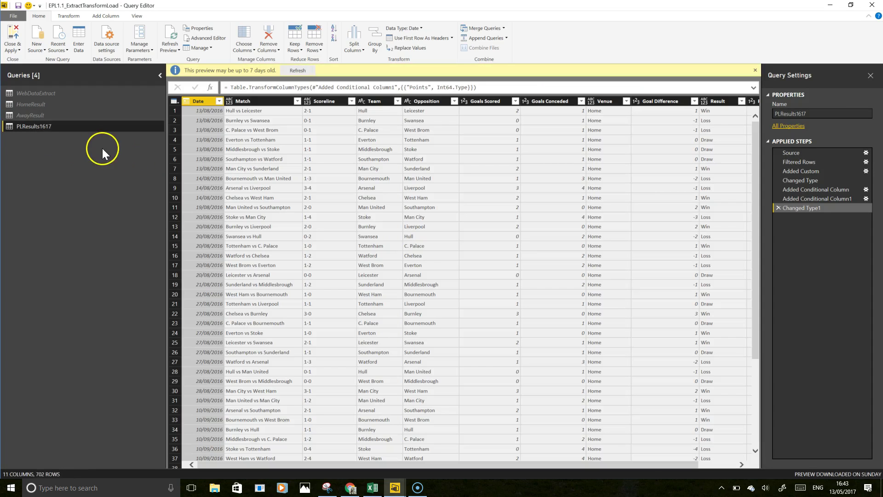
# Close the Query Editor with the changes applied, then return from the Burnley match records to the Points by Team chart on Page 2
pyautogui.click(15, 39)
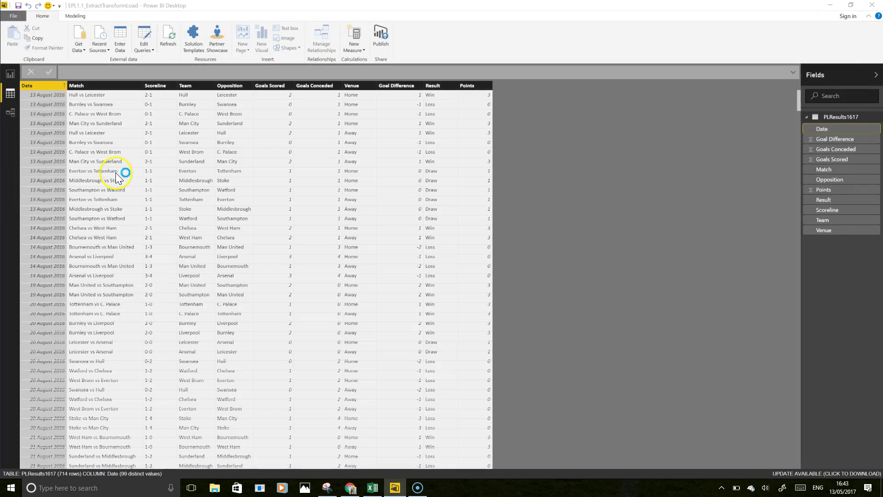
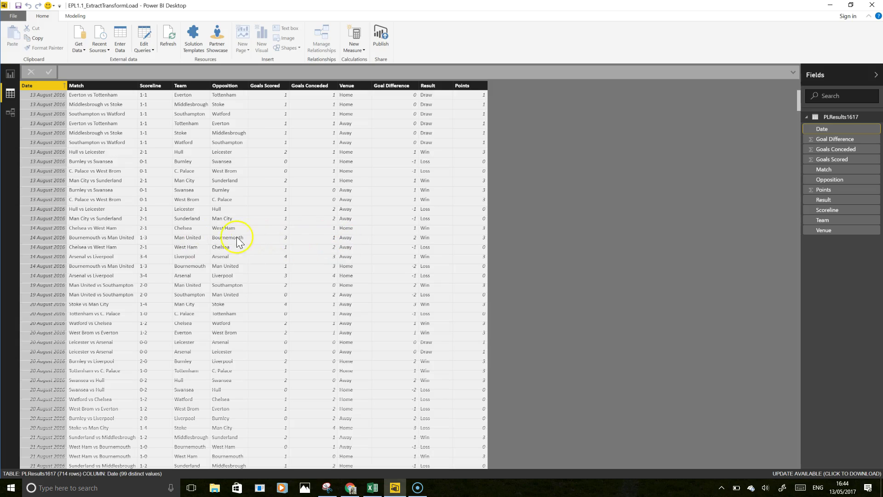
pyautogui.moveTo(186, 239); pyautogui.dragTo(10, 80)
pyautogui.click(10, 76)
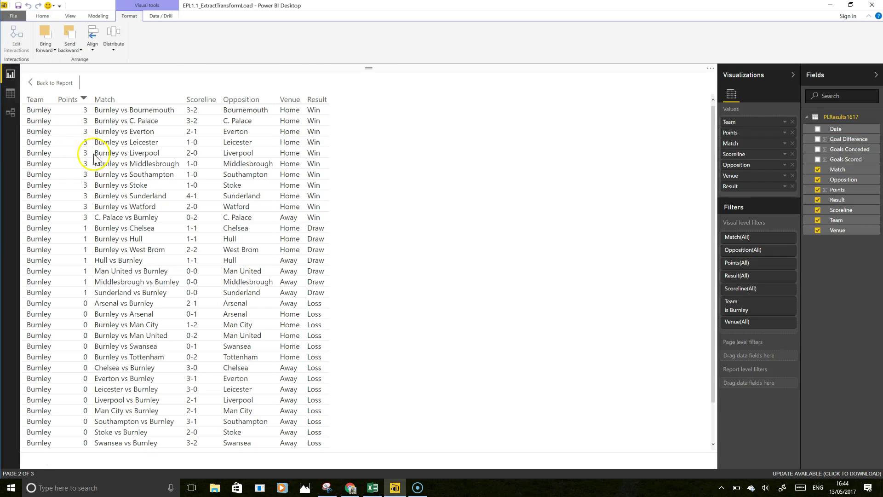
pyautogui.click(46, 83)
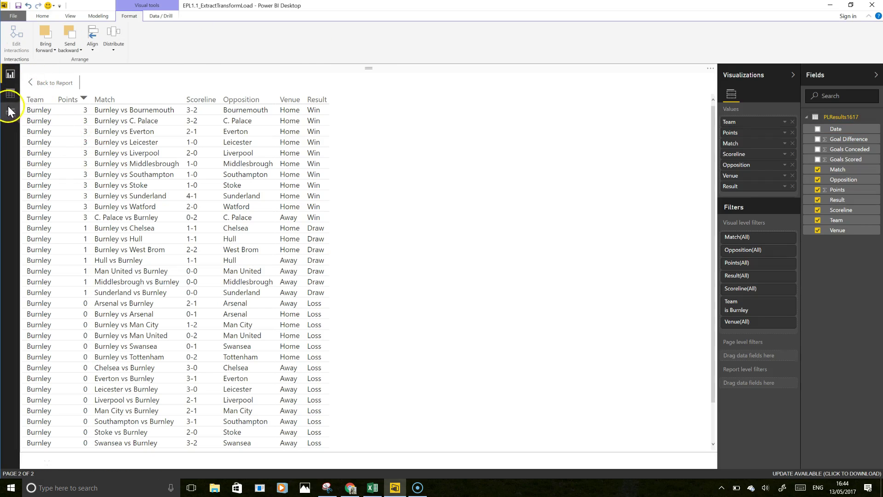
pyautogui.moveTo(145, 228); pyautogui.dragTo(167, 392)
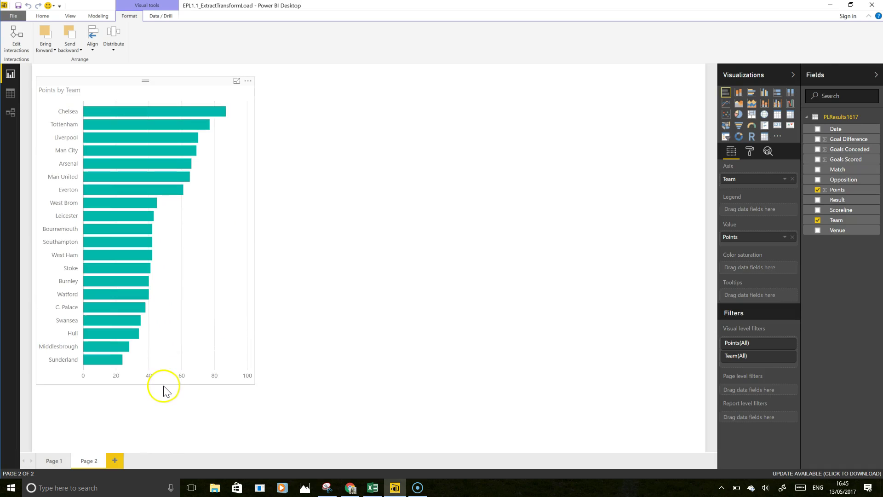
pyautogui.press('Escape')
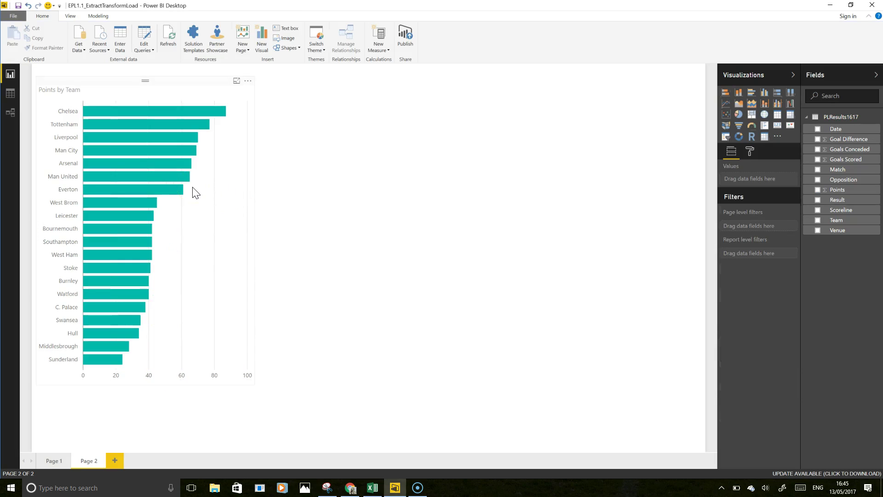
# Shift the Points by Team chart slightly down the page, duplicate it, and place the copy beside it
pyautogui.moveTo(126, 89); pyautogui.dragTo(127, 109)
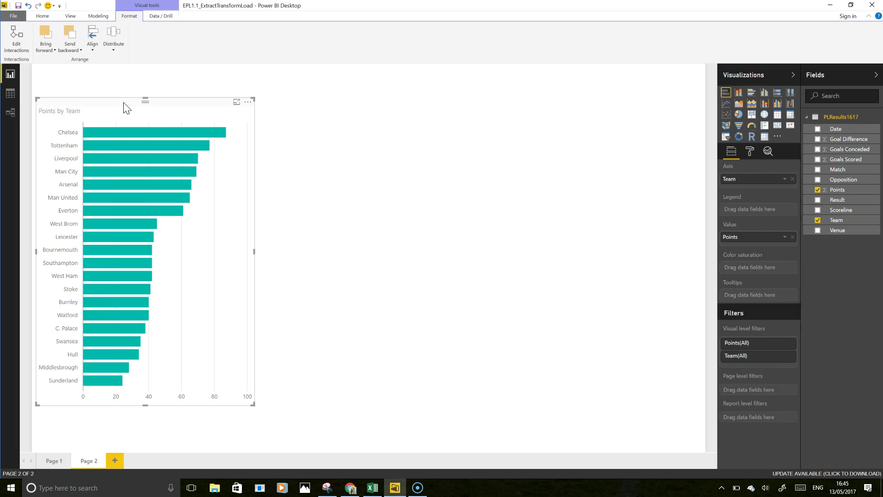
pyautogui.hotkey('ctrl', 'c')
pyautogui.hotkey('ctrl', 'v')
pyautogui.moveTo(126, 109); pyautogui.dragTo(384, 108)
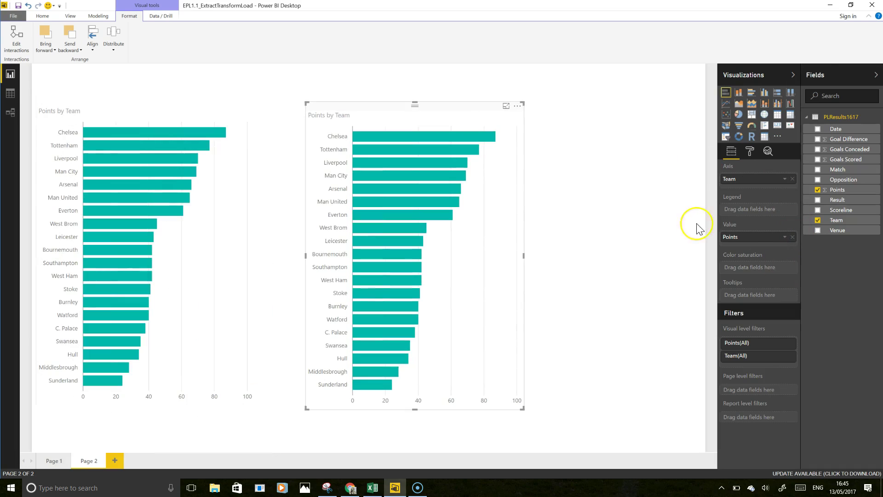
# Replace Points with Goals Scored as the copied chart's value and sort that chart by Goals Scored
pyautogui.click(793, 237)
pyautogui.moveTo(841, 164); pyautogui.dragTo(763, 243)
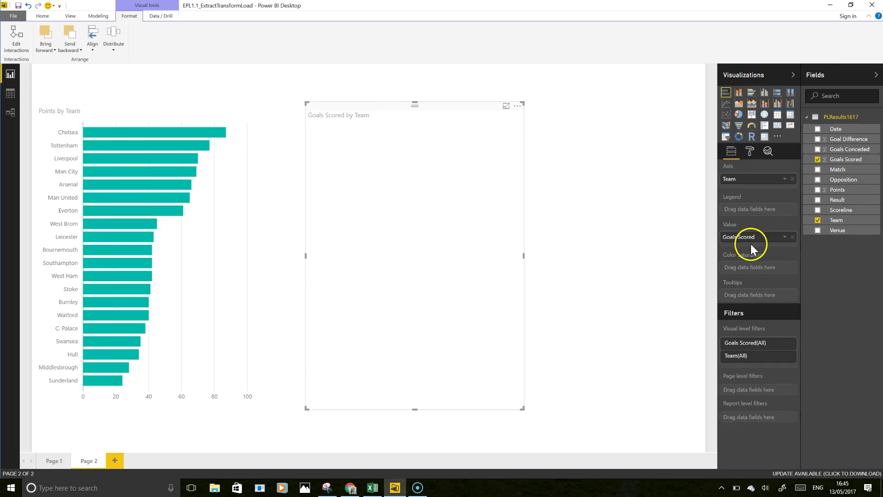
pyautogui.click(517, 106)
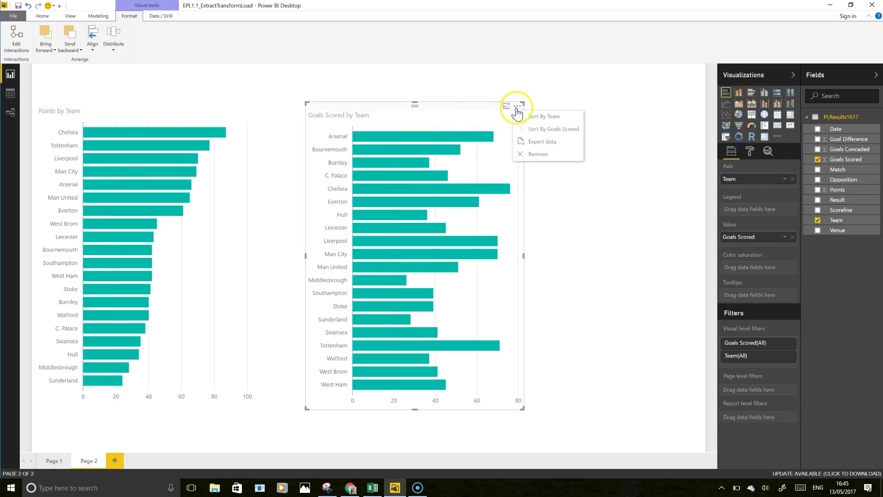
pyautogui.click(532, 131)
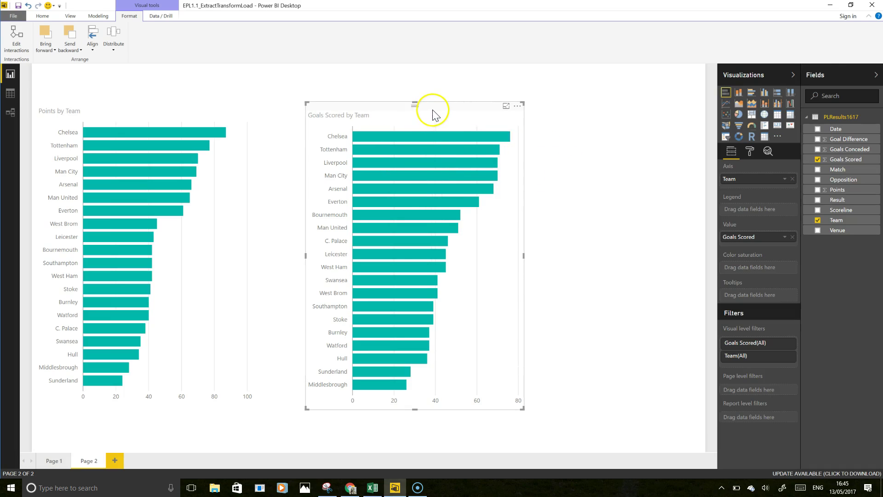
# Move the Goals Scored by Team chart to the page's right edge, duplicate it, and place the copy between the two existing charts
pyautogui.moveTo(436, 113); pyautogui.dragTo(625, 110)
pyautogui.hotkey('ctrl', 'c')
pyautogui.hotkey('ctrl', 'v')
pyautogui.moveTo(370, 114); pyautogui.dragTo(339, 113)
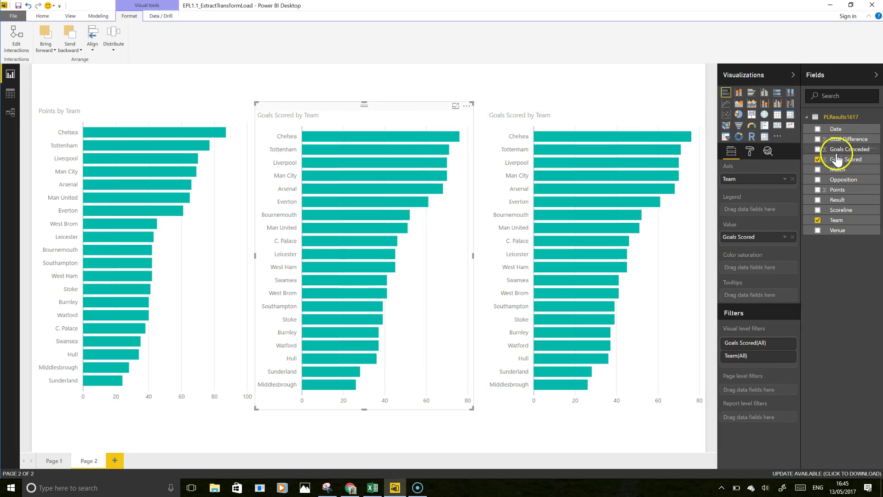
# Replace Goals Scored with Goals Conceded as the rightmost chart's value and sort that chart by Goals Conceded
pyautogui.moveTo(837, 158); pyautogui.dragTo(777, 246)
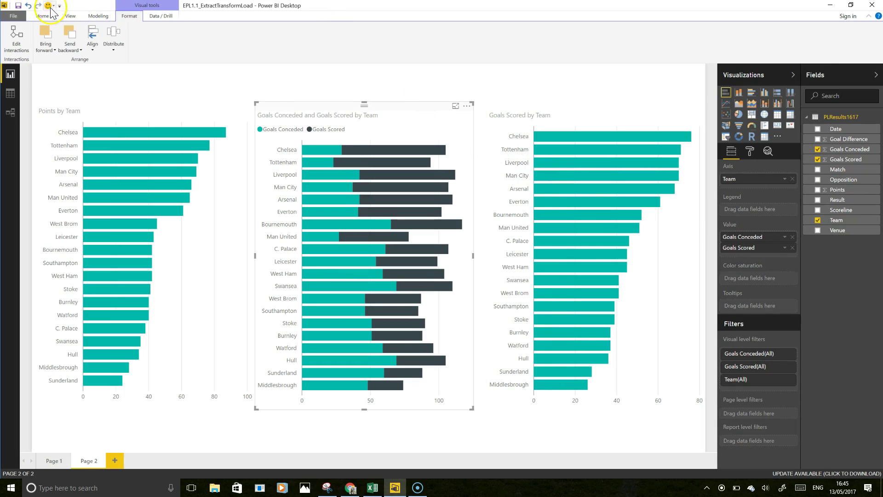
pyautogui.hotkey('ctrl', 'z')
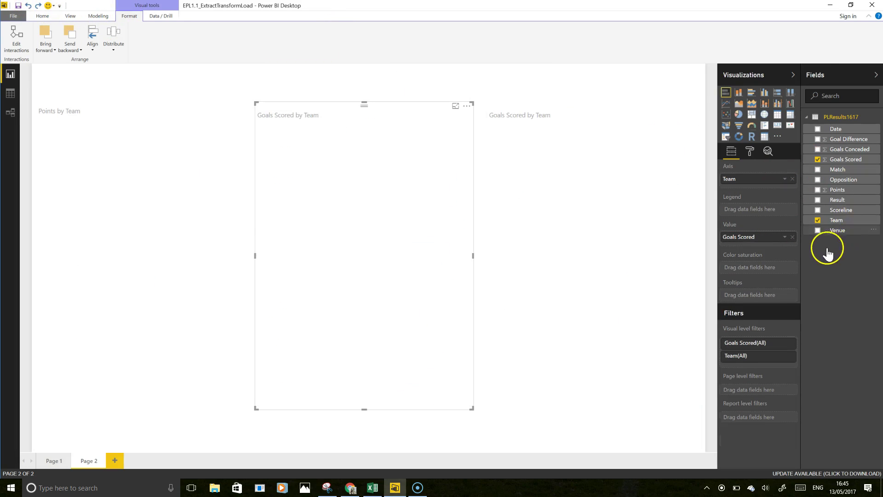
pyautogui.click(583, 114)
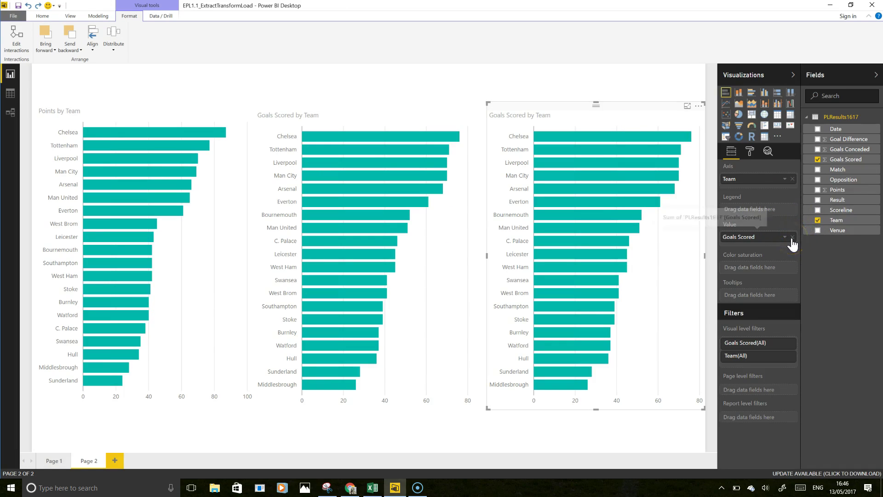
pyautogui.moveTo(840, 153); pyautogui.dragTo(788, 252)
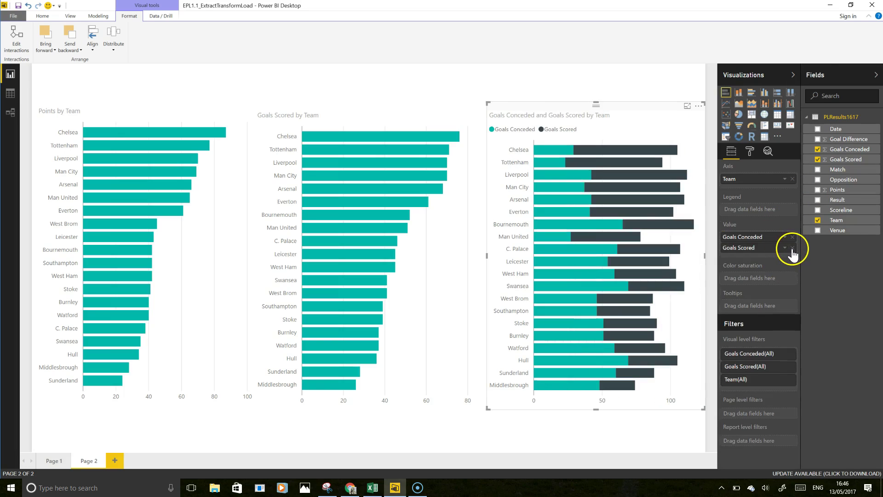
pyautogui.click(788, 249)
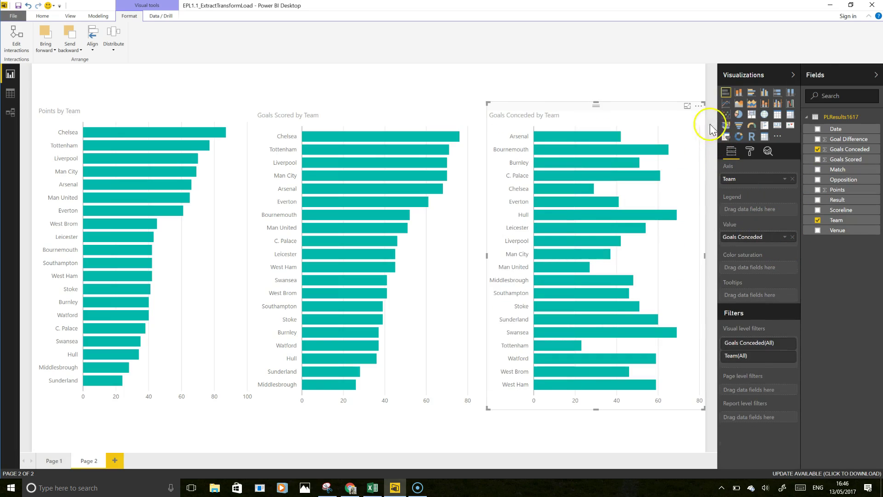
pyautogui.click(699, 106)
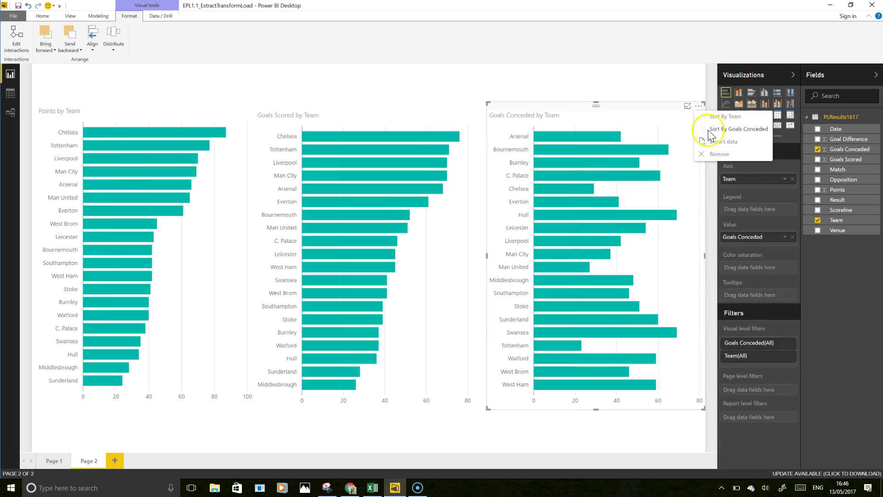
pyautogui.click(722, 129)
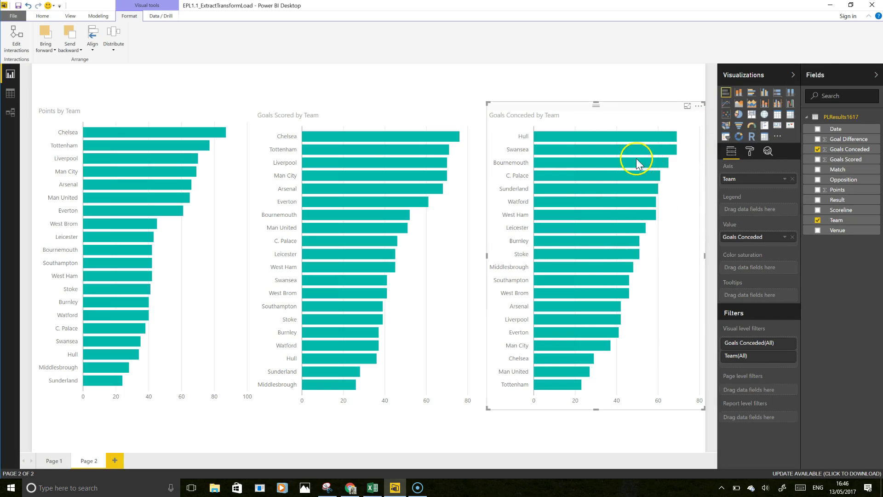
# Convert the middle Goals Scored chart to a clustered bar chart and add Goals Conceded as its second value
pyautogui.moveTo(553, 159)
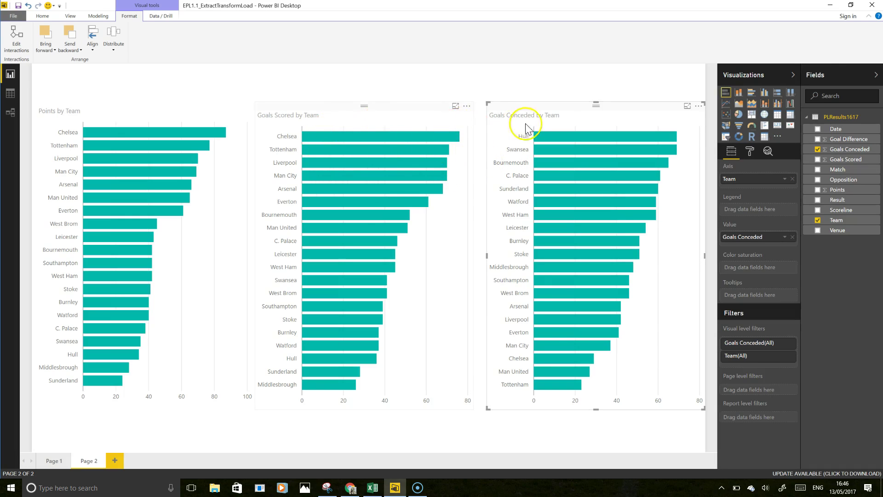
pyautogui.click(389, 111)
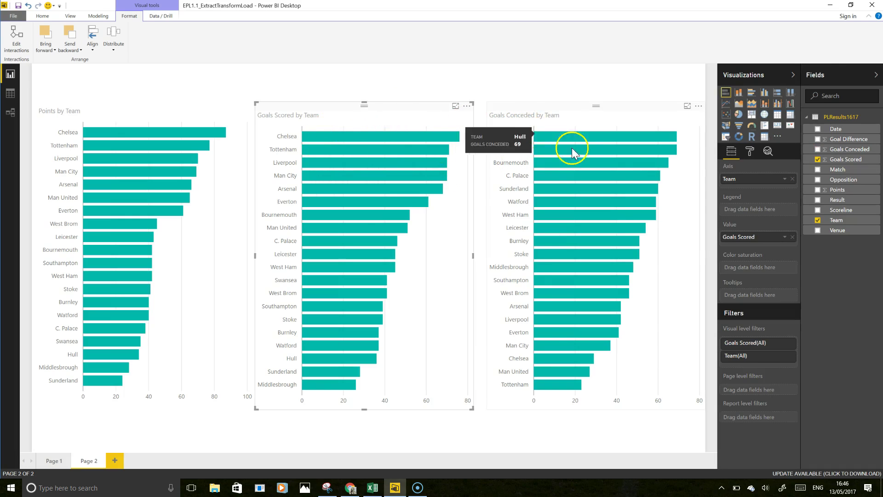
pyautogui.click(752, 92)
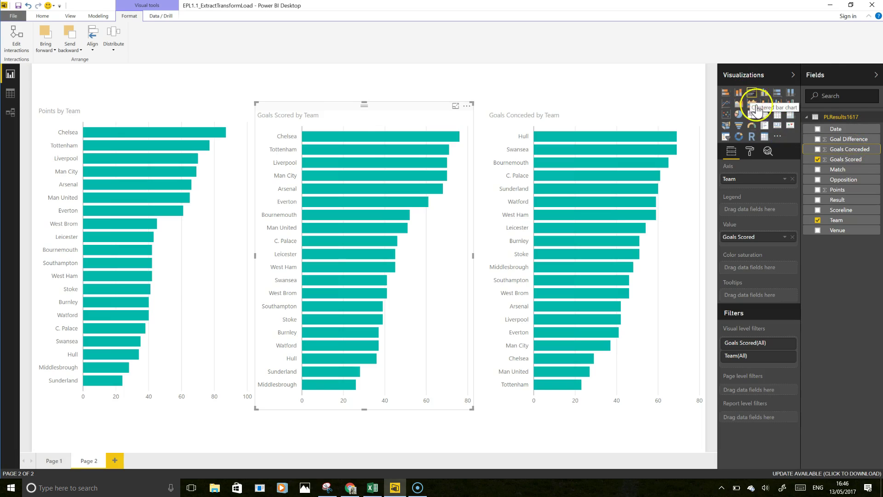
pyautogui.moveTo(841, 157); pyautogui.dragTo(757, 249)
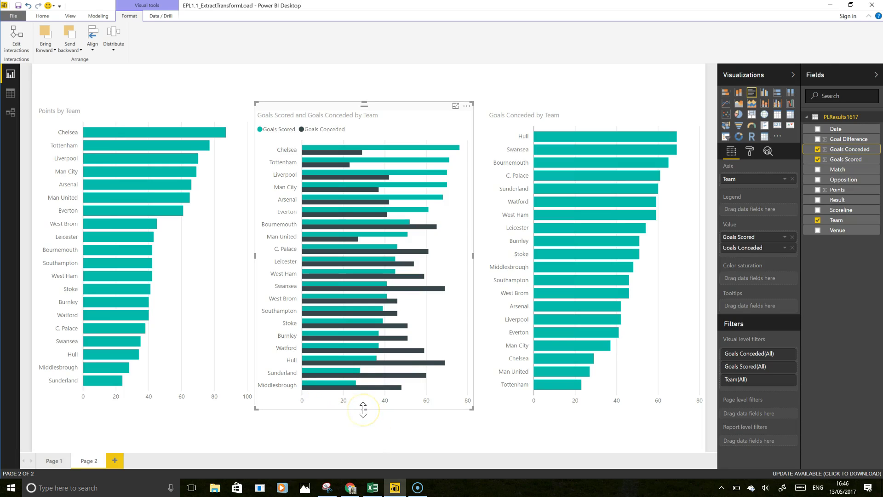
pyautogui.moveTo(318, 373)
pyautogui.moveTo(110, 382)
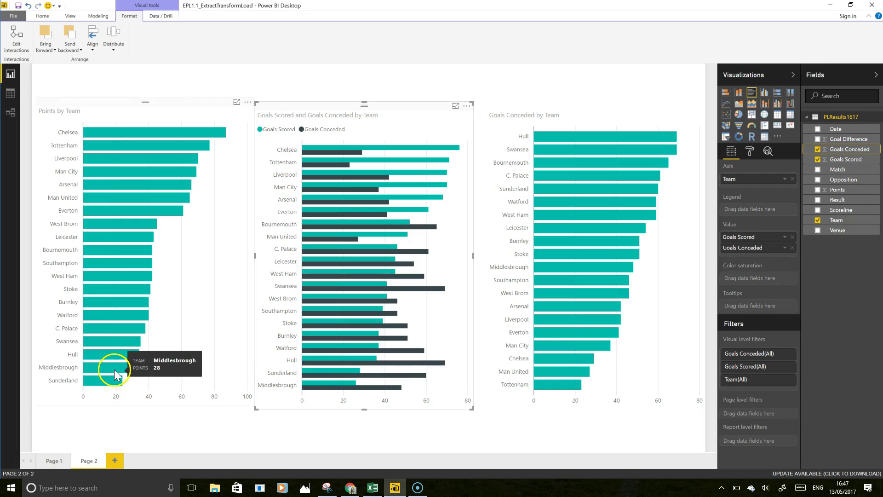